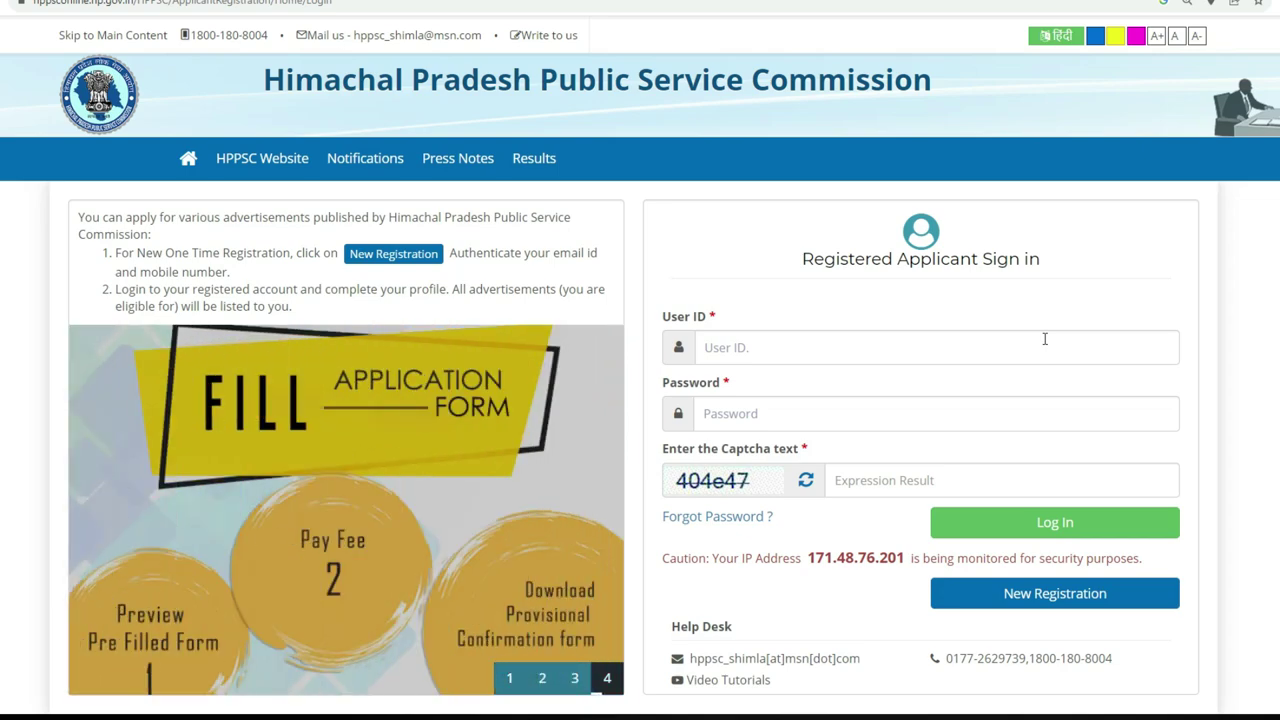
Open the new registration form for applicants from the sign-in page.
{"action": "scroll", "coordinate": [1026, 300], "scroll_direction": "down", "scroll_amount": 3}
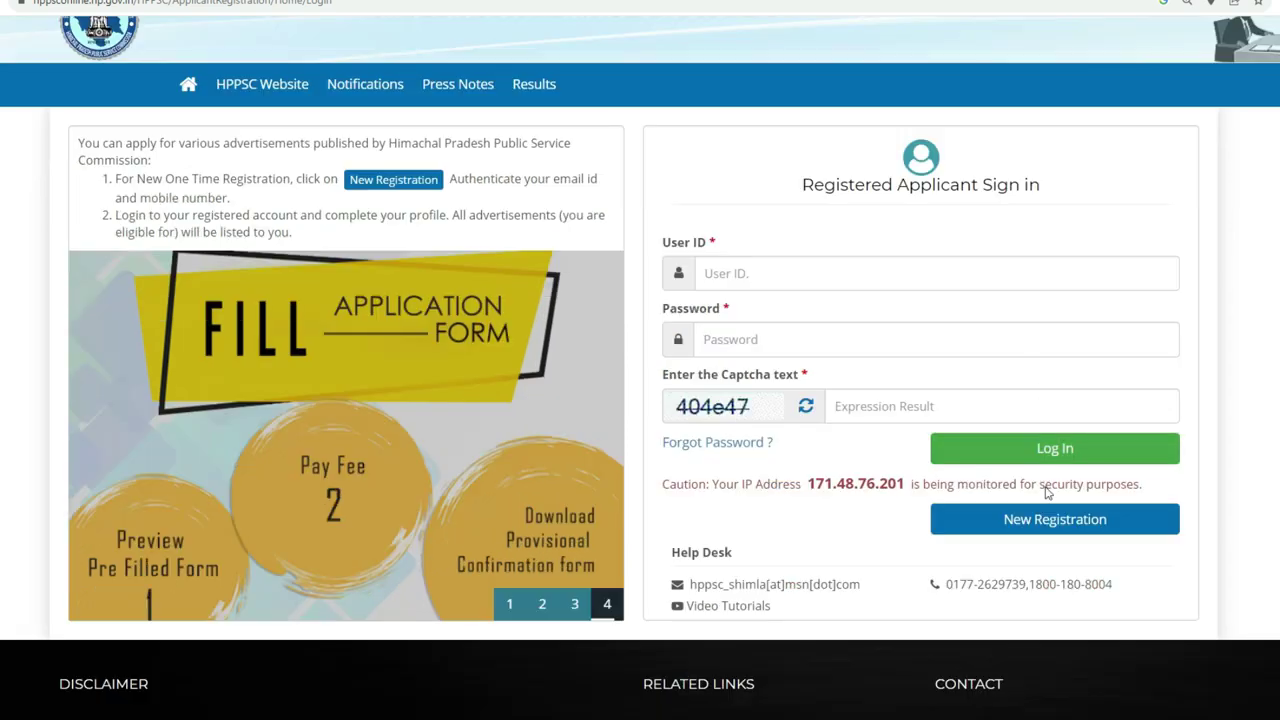
{"action": "scroll", "coordinate": [1277, 590], "scroll_direction": "up", "scroll_amount": 1}
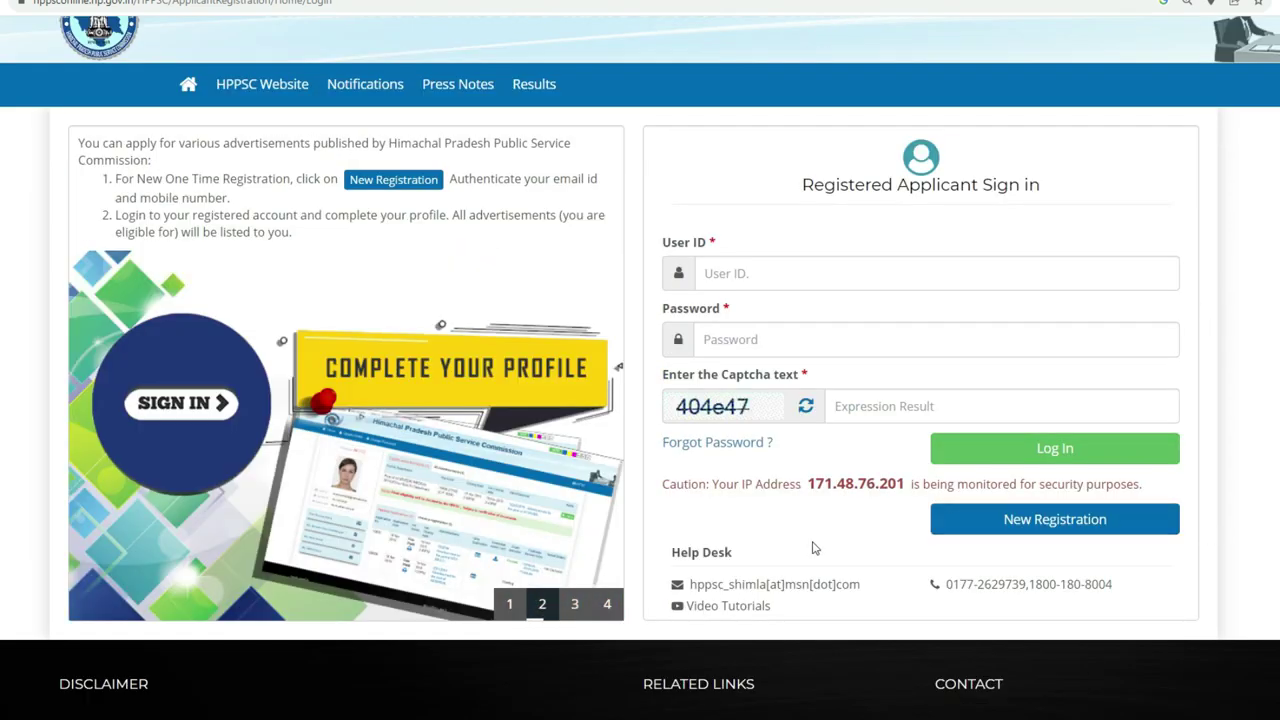
{"action": "left_click", "coordinate": [1050, 537]}
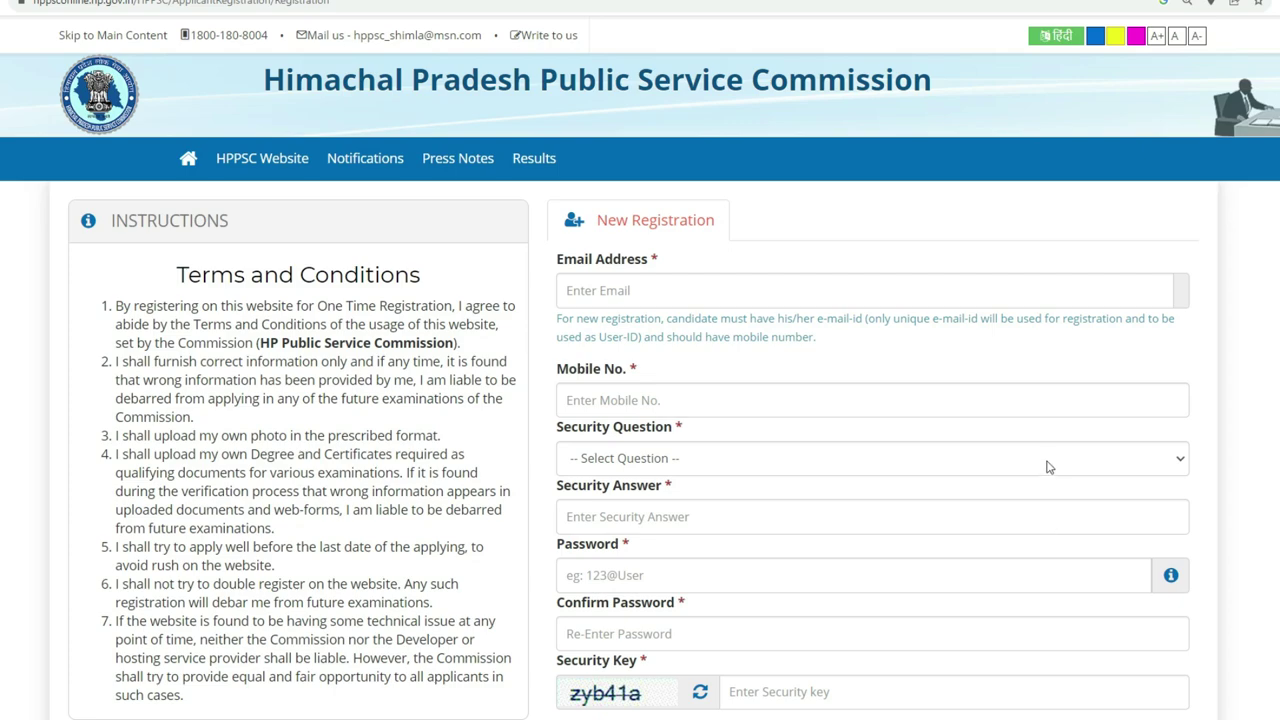
Fill in the registration form, including security question "Which was your first pet?", security answer, account password and security key, and agree to the Terms and Conditions.
{"action": "scroll", "coordinate": [1048, 467], "scroll_direction": "down", "scroll_amount": 1}
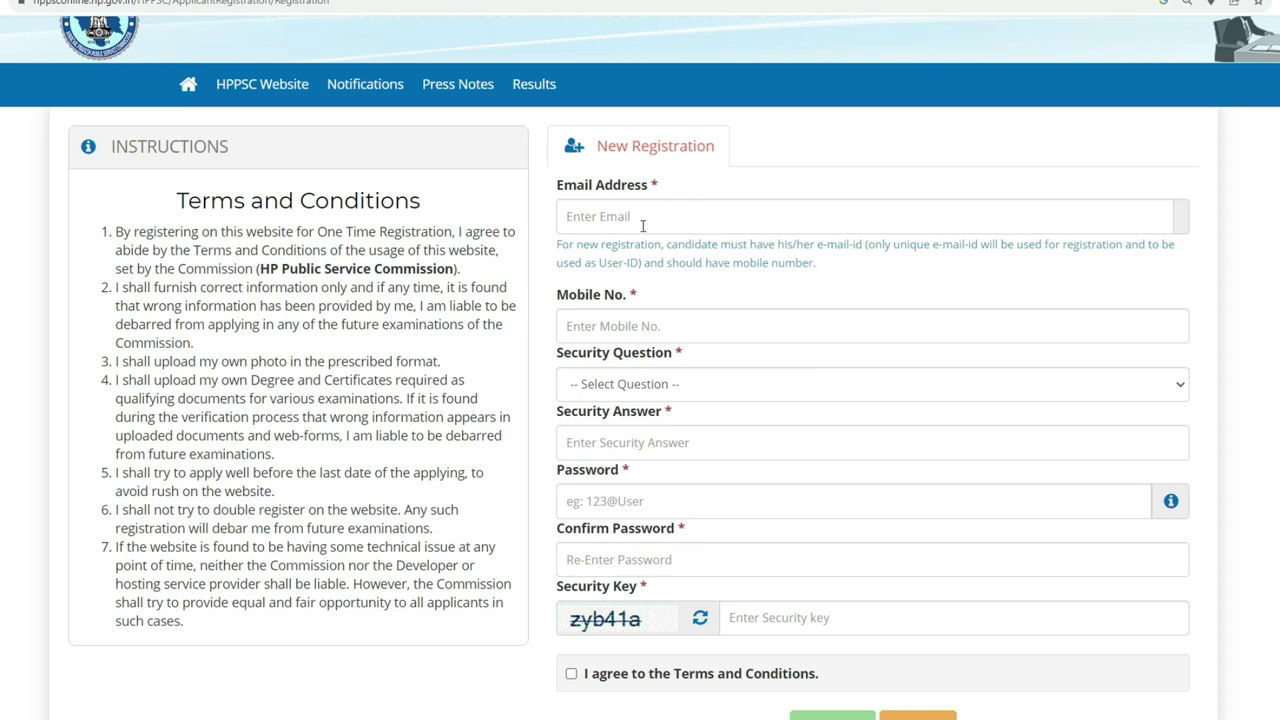
{"action": "left_click", "coordinate": [588, 392]}
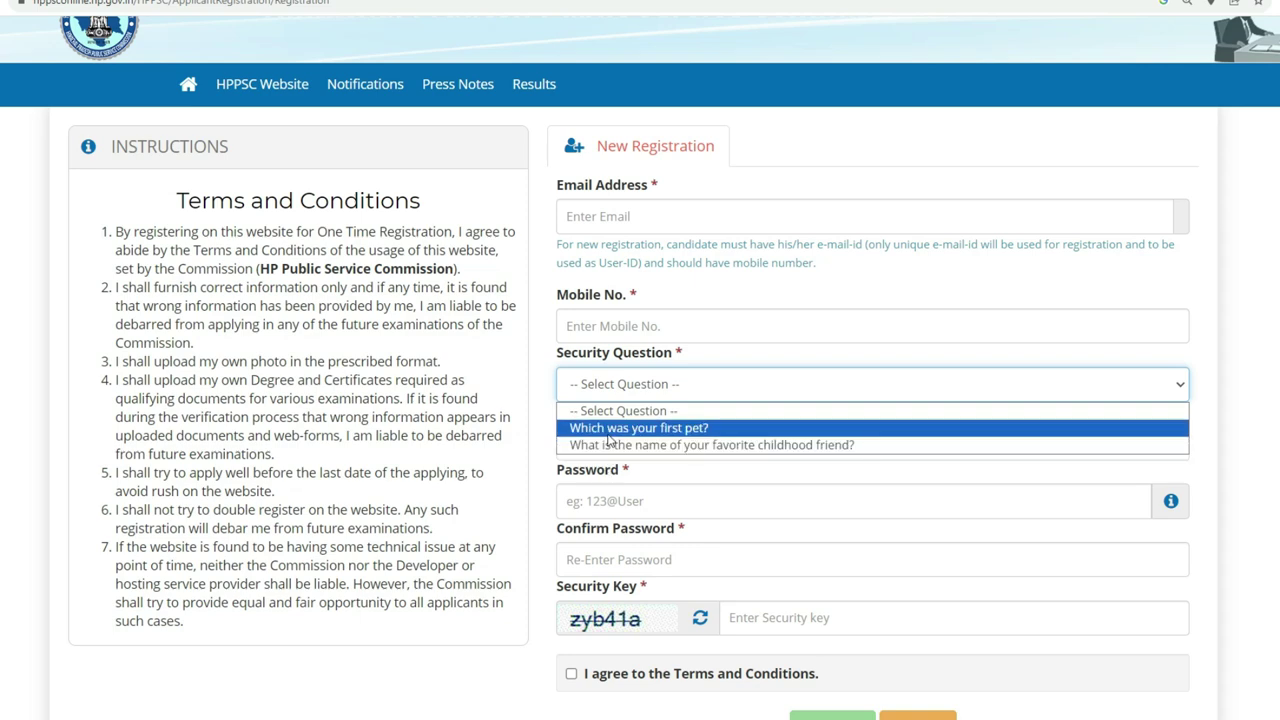
{"action": "left_click", "coordinate": [587, 430]}
{"action": "left_click", "coordinate": [596, 451]}
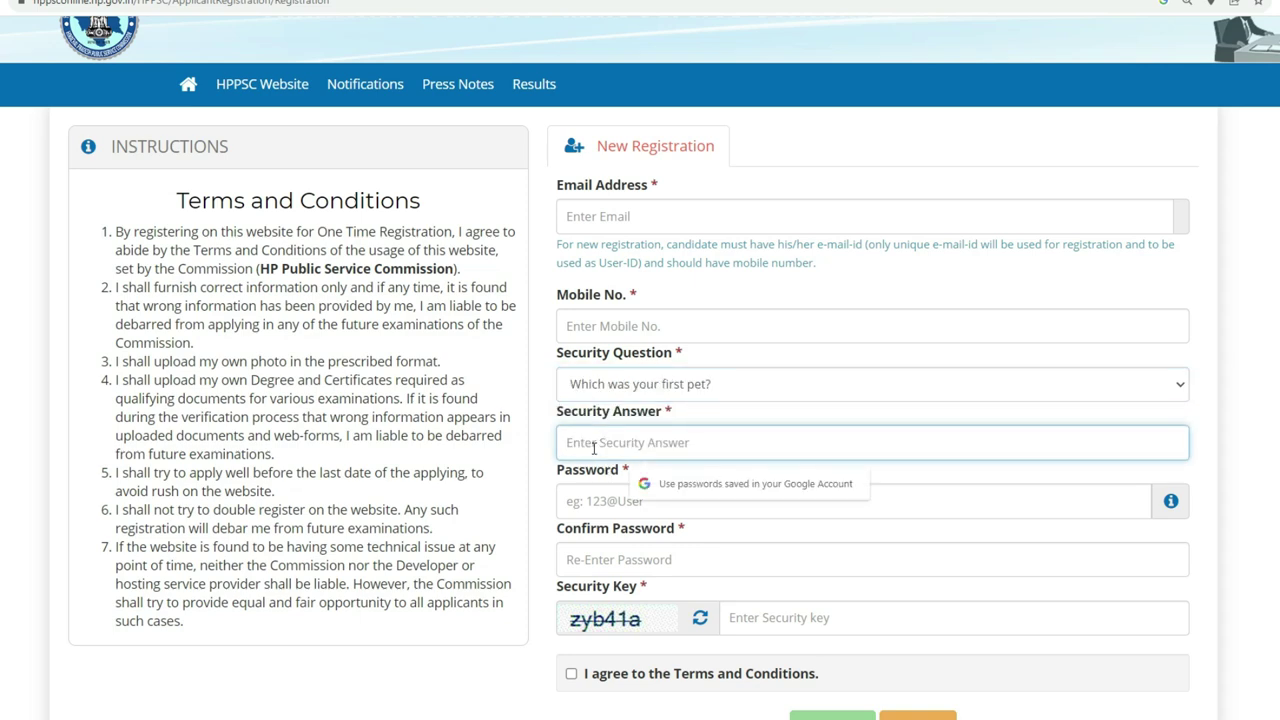
{"action": "left_click", "coordinate": [540, 503]}
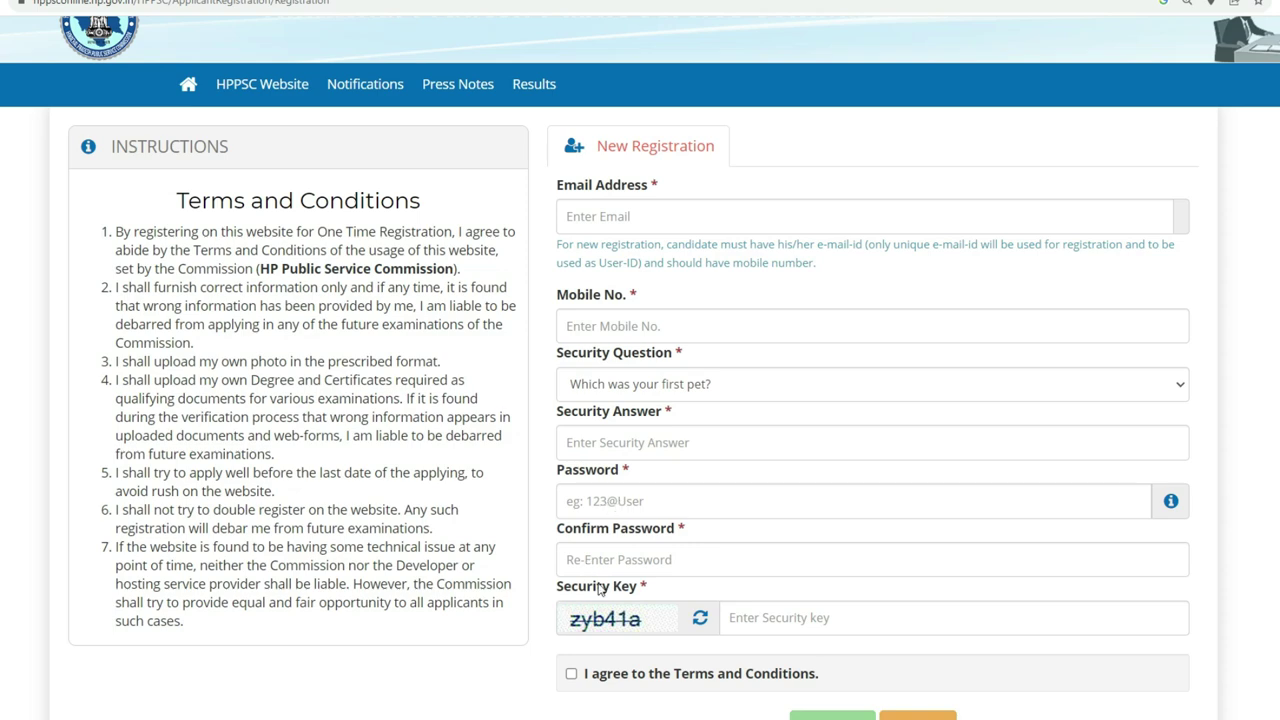
{"action": "left_click", "coordinate": [787, 632]}
{"action": "left_click", "coordinate": [571, 675]}
{"action": "scroll", "coordinate": [823, 645], "scroll_direction": "down", "scroll_amount": 2}
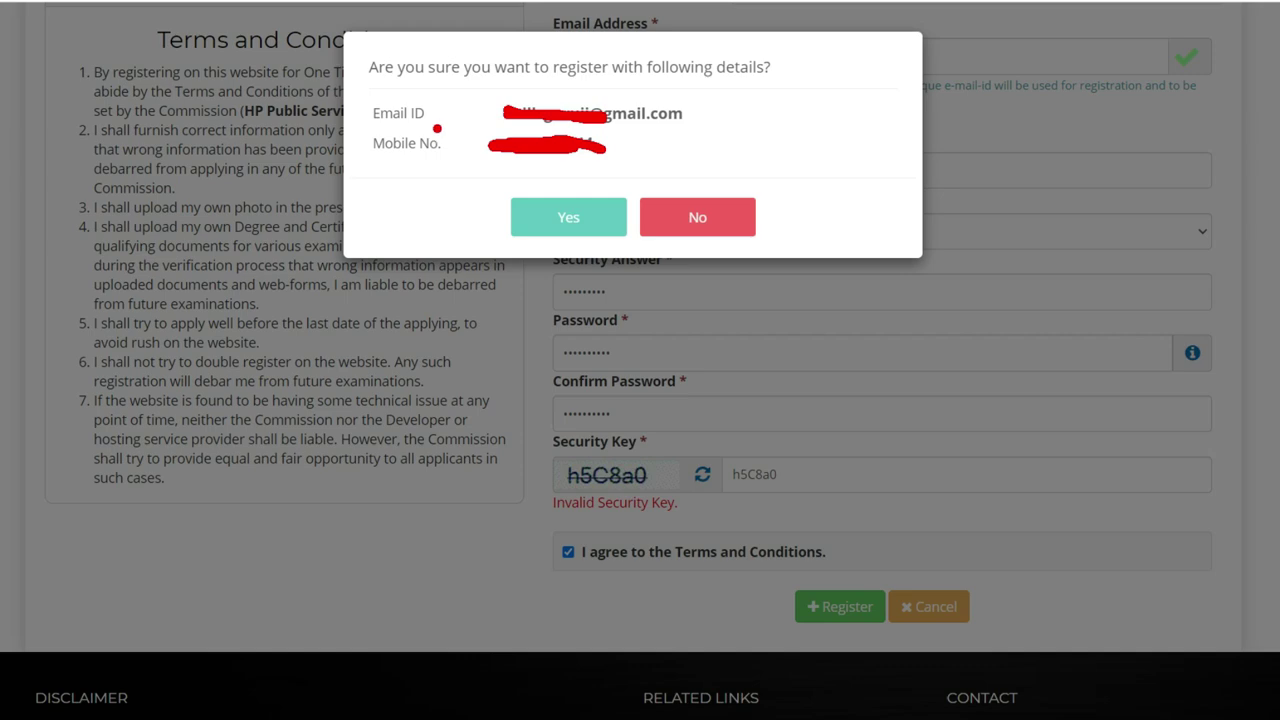
Check the e-mail ID and mobile number in the confirmation dialog and confirm the registration.
{"action": "left_click_drag", "start_coordinate": [367, 106], "coordinate": [415, 86]}
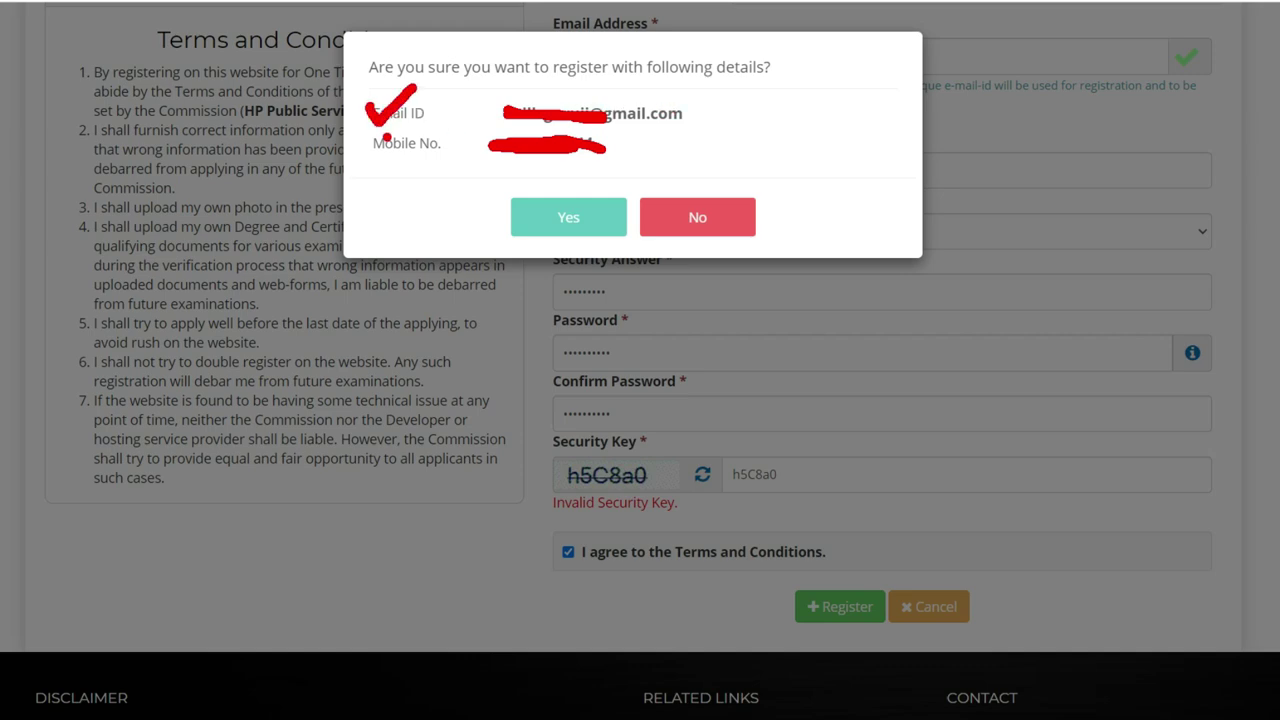
{"action": "left_click_drag", "start_coordinate": [384, 137], "coordinate": [403, 148]}
{"action": "left_click", "coordinate": [560, 226]}
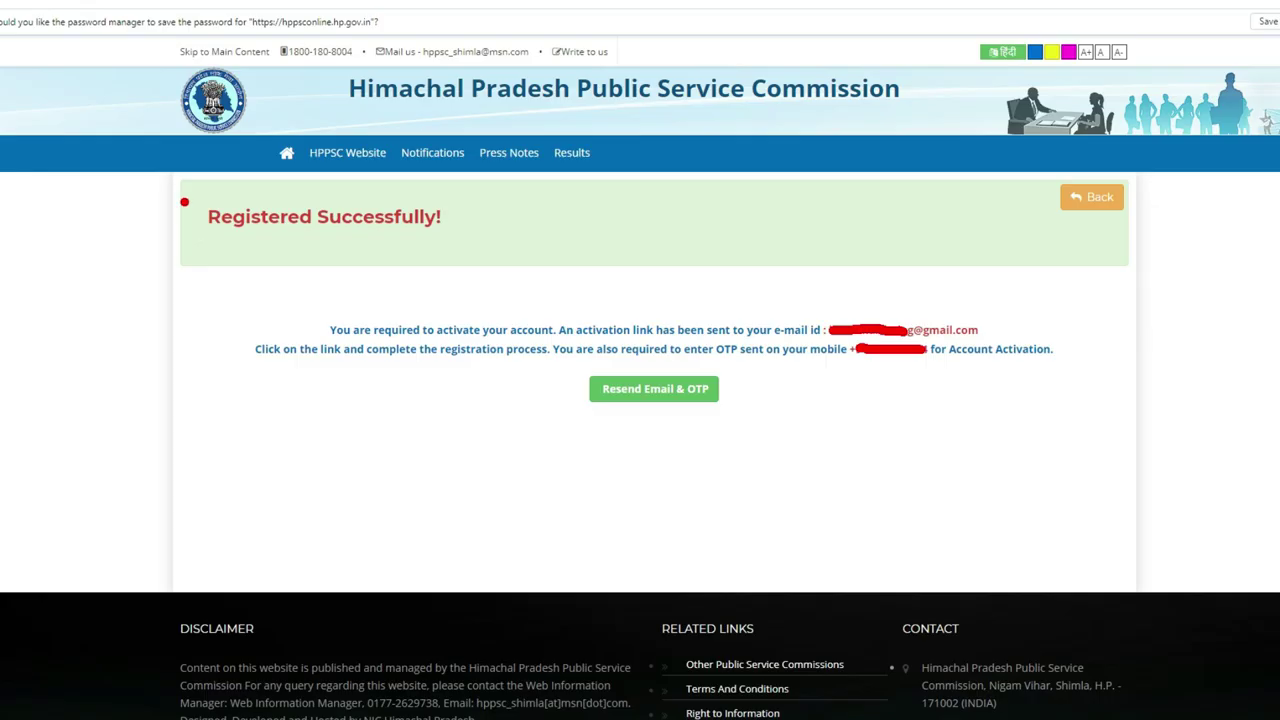
{"action": "left_click_drag", "start_coordinate": [187, 207], "coordinate": [256, 152]}
{"action": "mouse_move", "coordinate": [922, 306]}
{"action": "left_mouse_down"}
{"action": "mouse_move", "coordinate": [945, 312]}
{"action": "mouse_move", "coordinate": [965, 282]}
{"action": "left_mouse_up"}
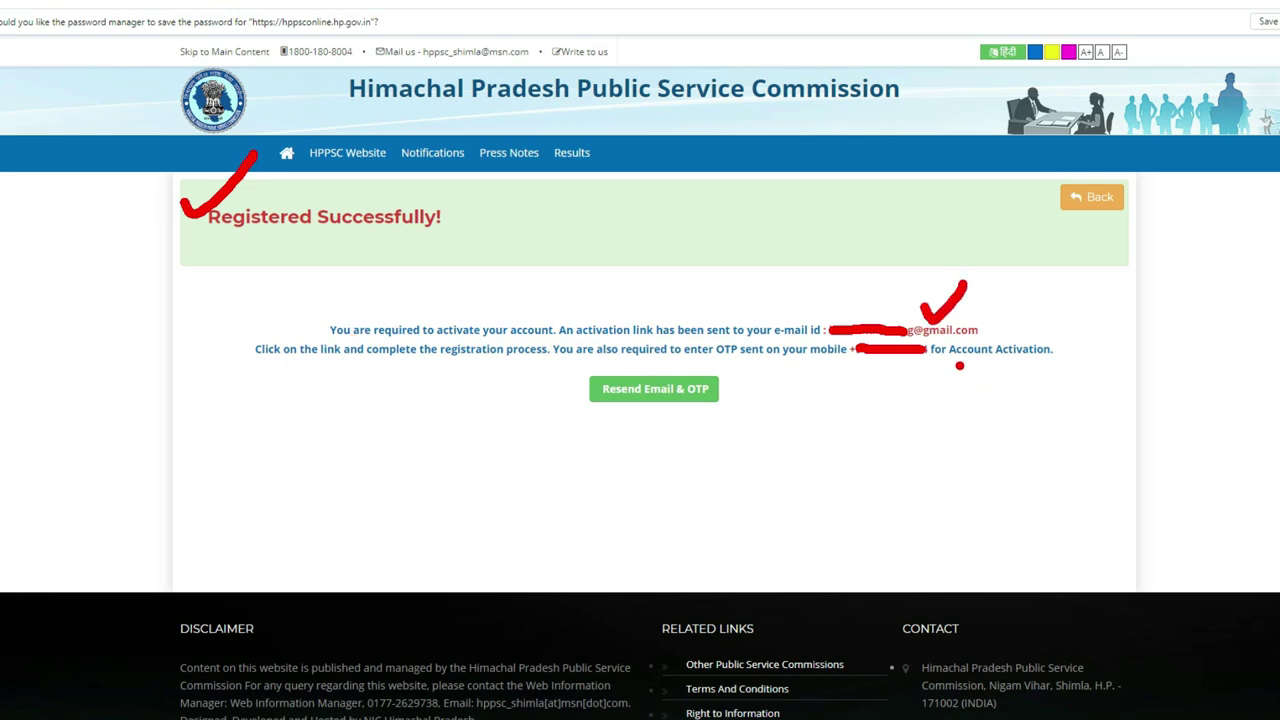
{"action": "left_click_drag", "start_coordinate": [958, 366], "coordinate": [1024, 338]}
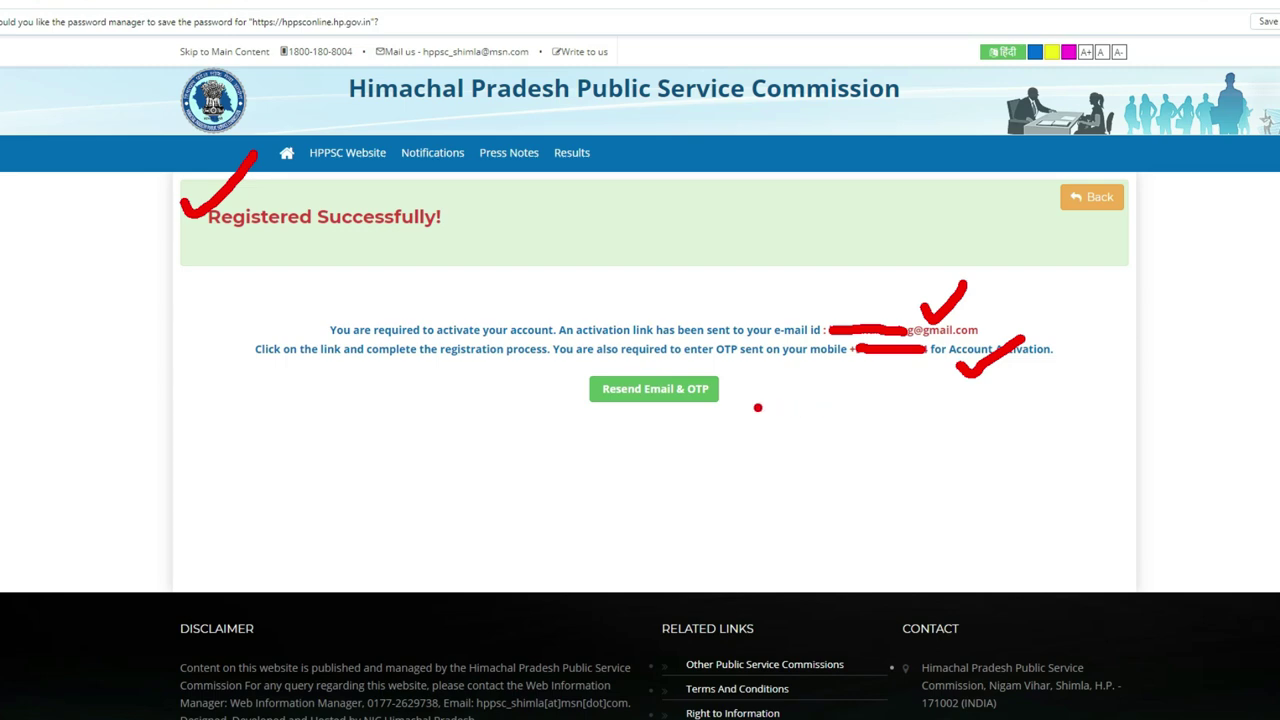
{"action": "mouse_move", "coordinate": [582, 421]}
{"action": "left_mouse_down"}
{"action": "mouse_move", "coordinate": [710, 438]}
{"action": "mouse_move", "coordinate": [745, 388]}
{"action": "mouse_move", "coordinate": [604, 373]}
{"action": "mouse_move", "coordinate": [553, 396]}
{"action": "mouse_move", "coordinate": [576, 422]}
{"action": "left_mouse_up"}
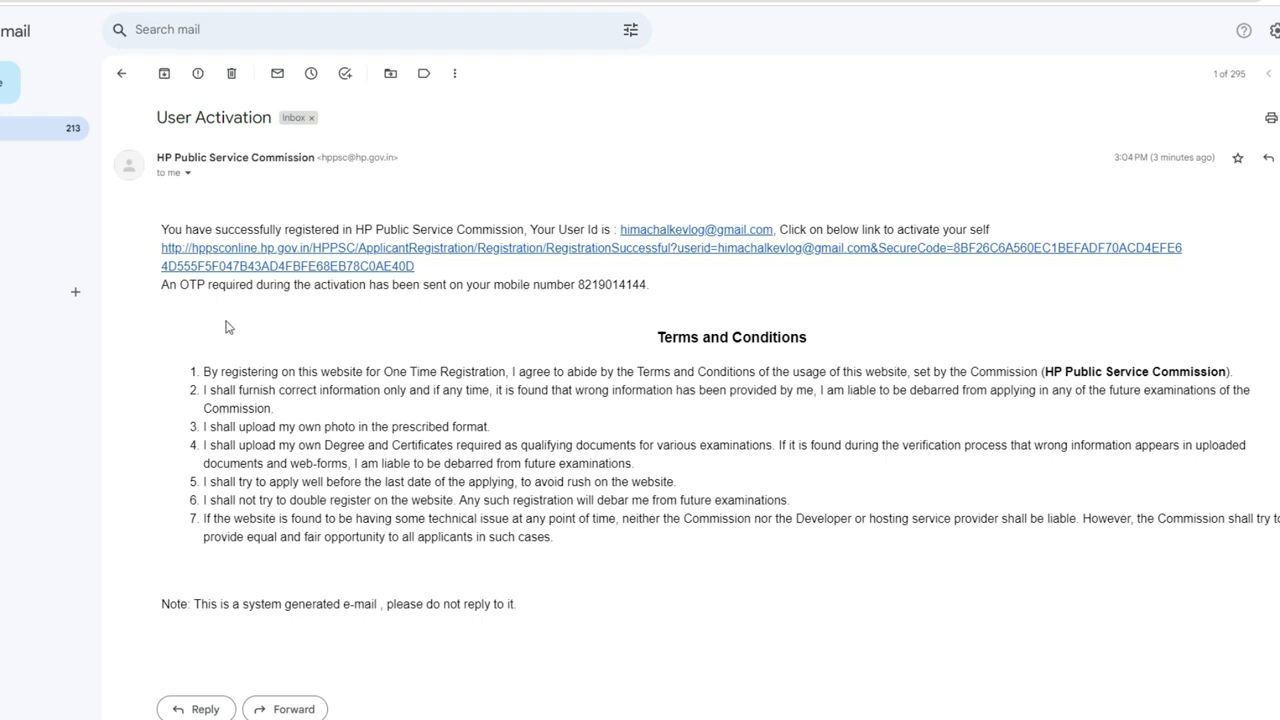
Follow the activation link in the User Activation e-mail and submit the mobile OTP to activate the account.
{"action": "left_click", "coordinate": [792, 254]}
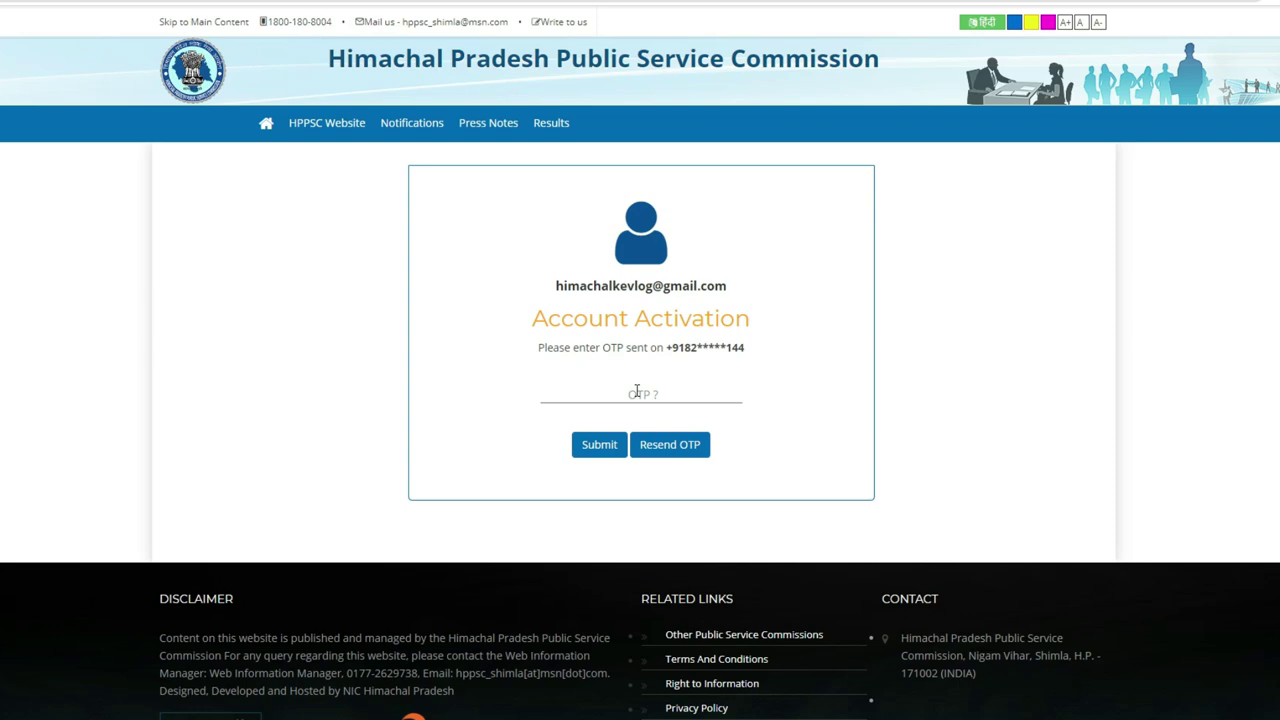
{"action": "left_click", "coordinate": [600, 444]}
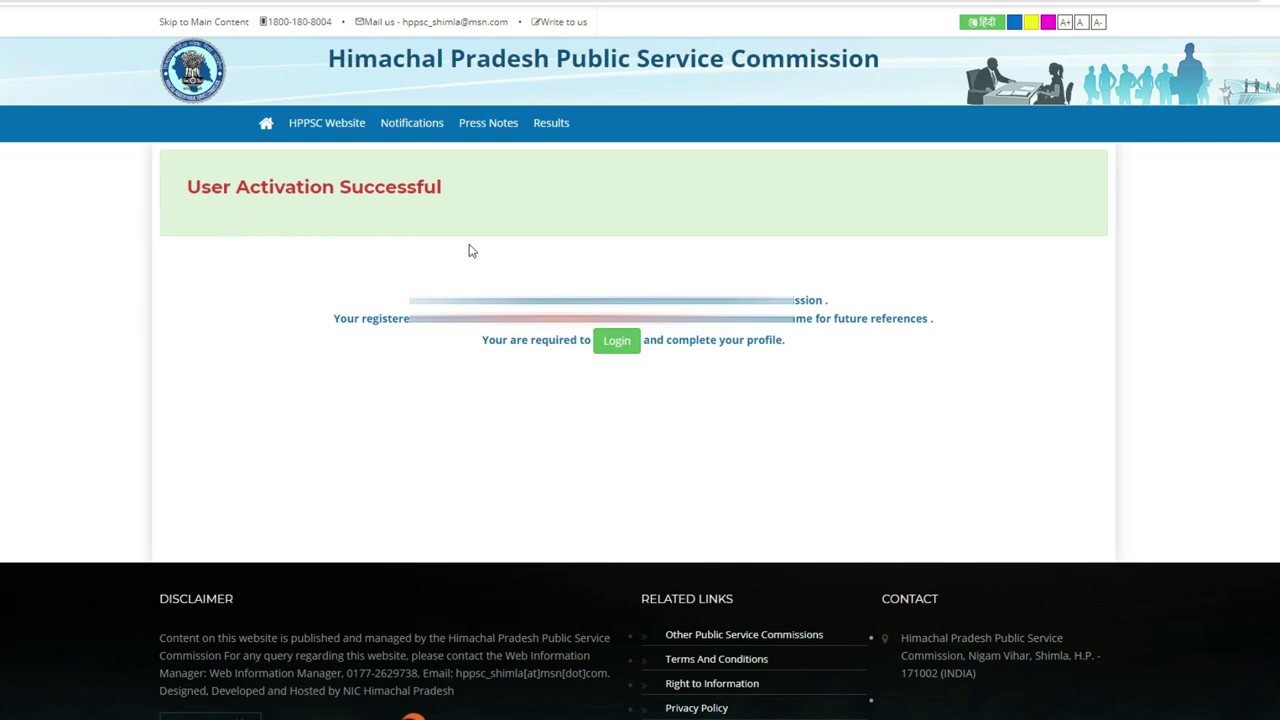
Go to the applicant login page and sign in with the user ID, account password and captcha text.
{"action": "left_click", "coordinate": [617, 344]}
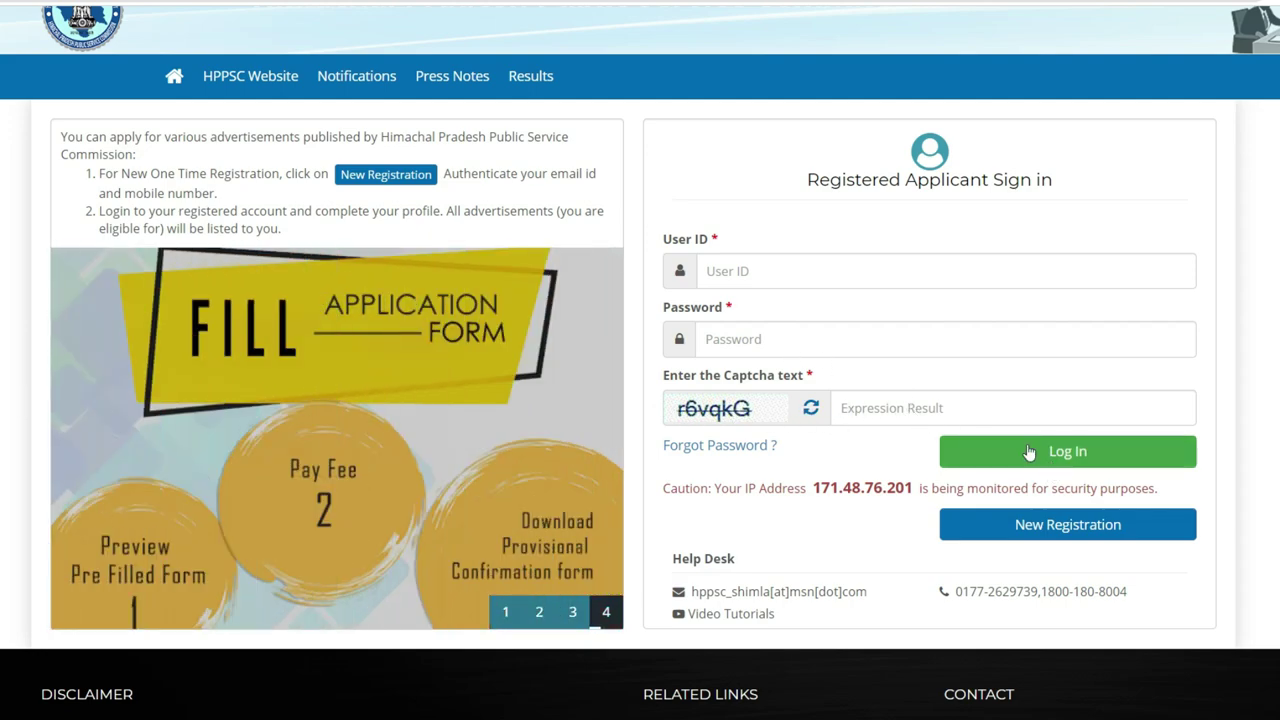
{"action": "left_click", "coordinate": [752, 278]}
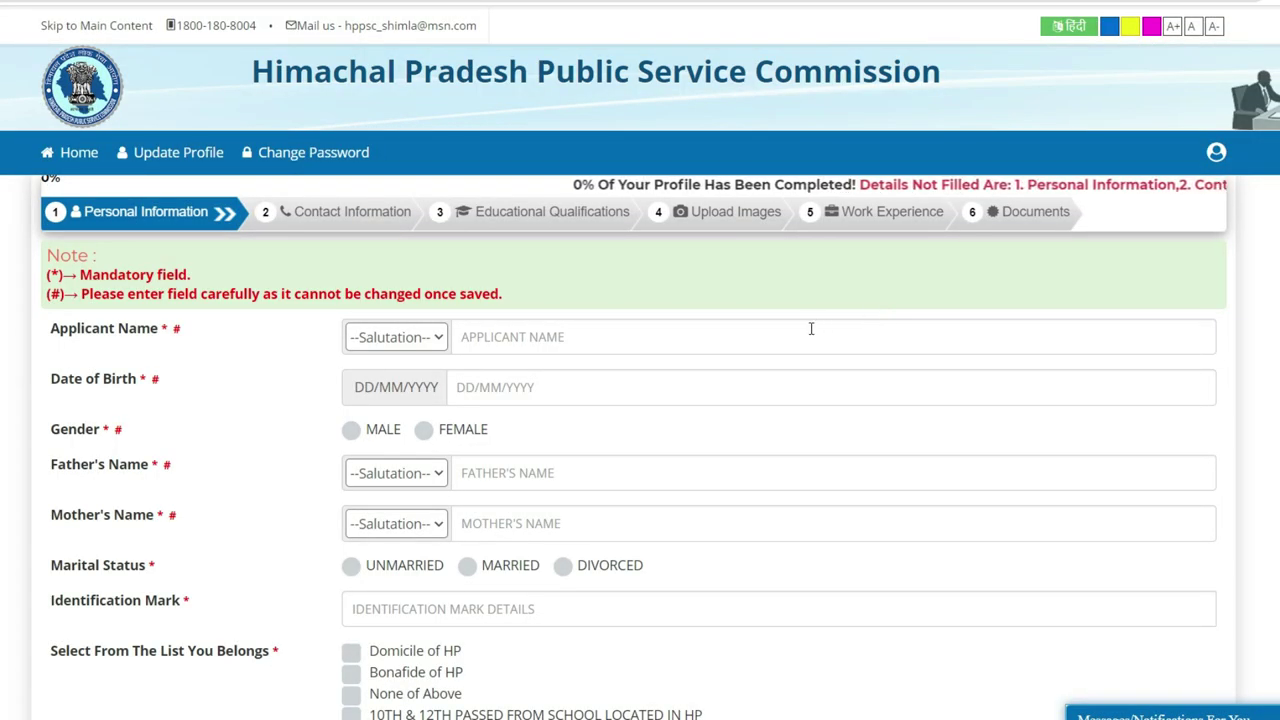
Examine the Personal Information form, its field notes, and the applicant name, date of birth and father's salutation fields.
{"action": "scroll", "coordinate": [811, 328], "scroll_direction": "down", "scroll_amount": 1}
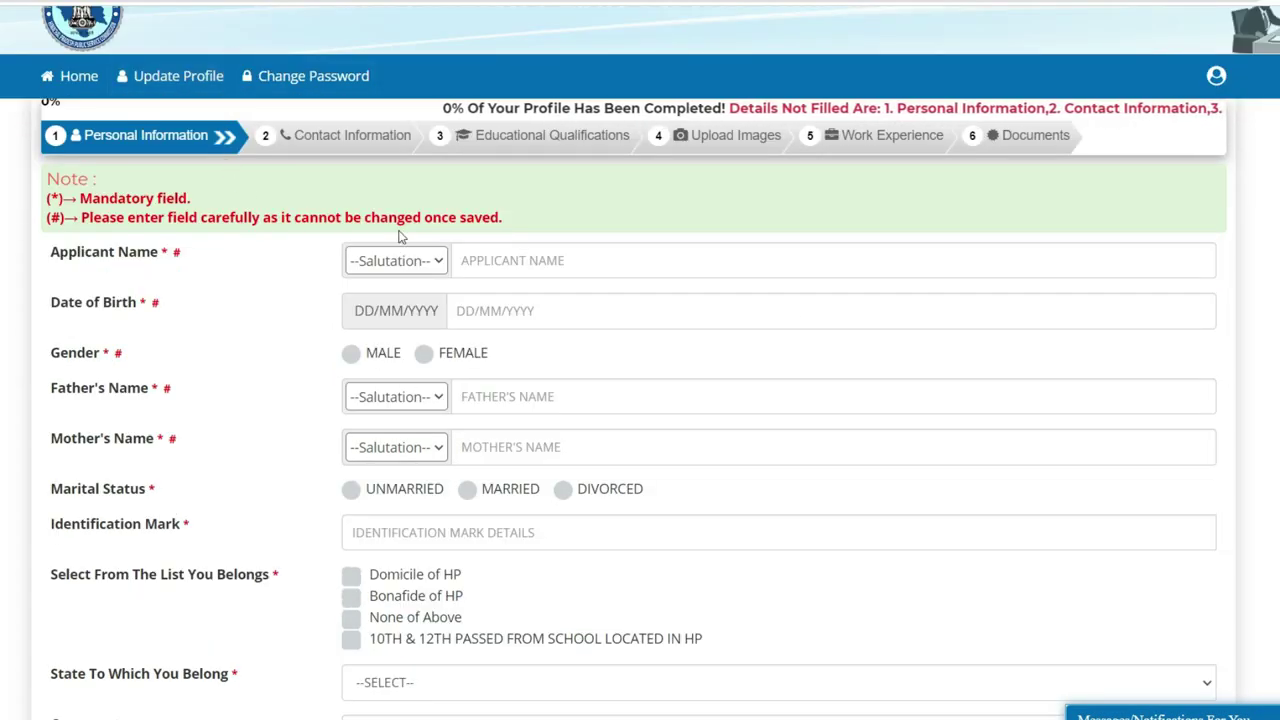
{"action": "scroll", "coordinate": [790, 340], "scroll_direction": "down", "scroll_amount": 8}
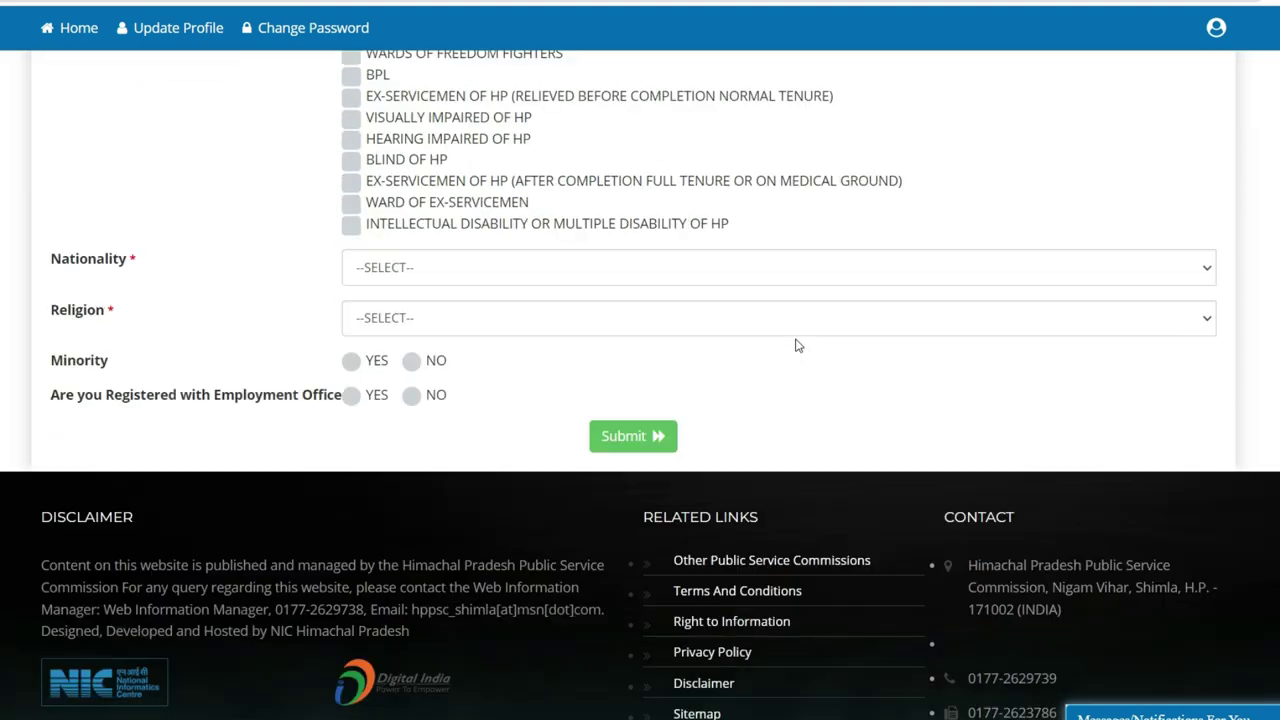
{"action": "scroll", "coordinate": [811, 357], "scroll_direction": "up", "scroll_amount": 8}
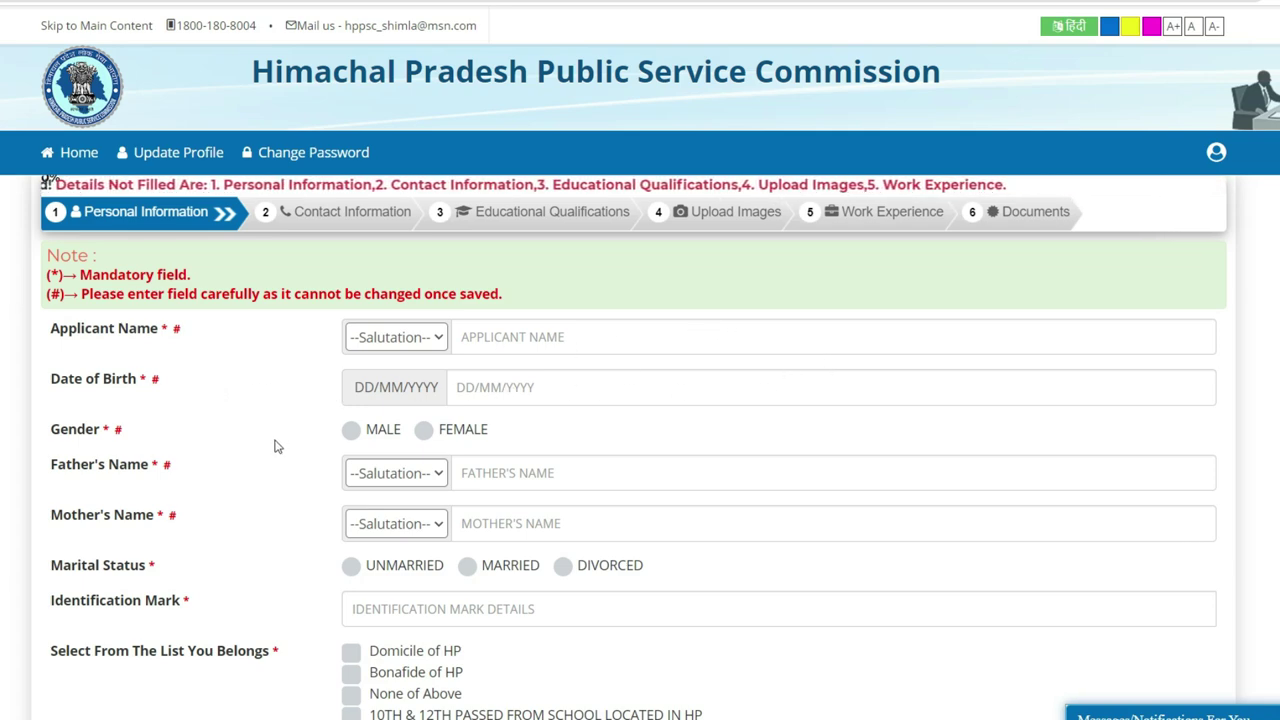
{"action": "scroll", "coordinate": [565, 430], "scroll_direction": "down", "scroll_amount": 1}
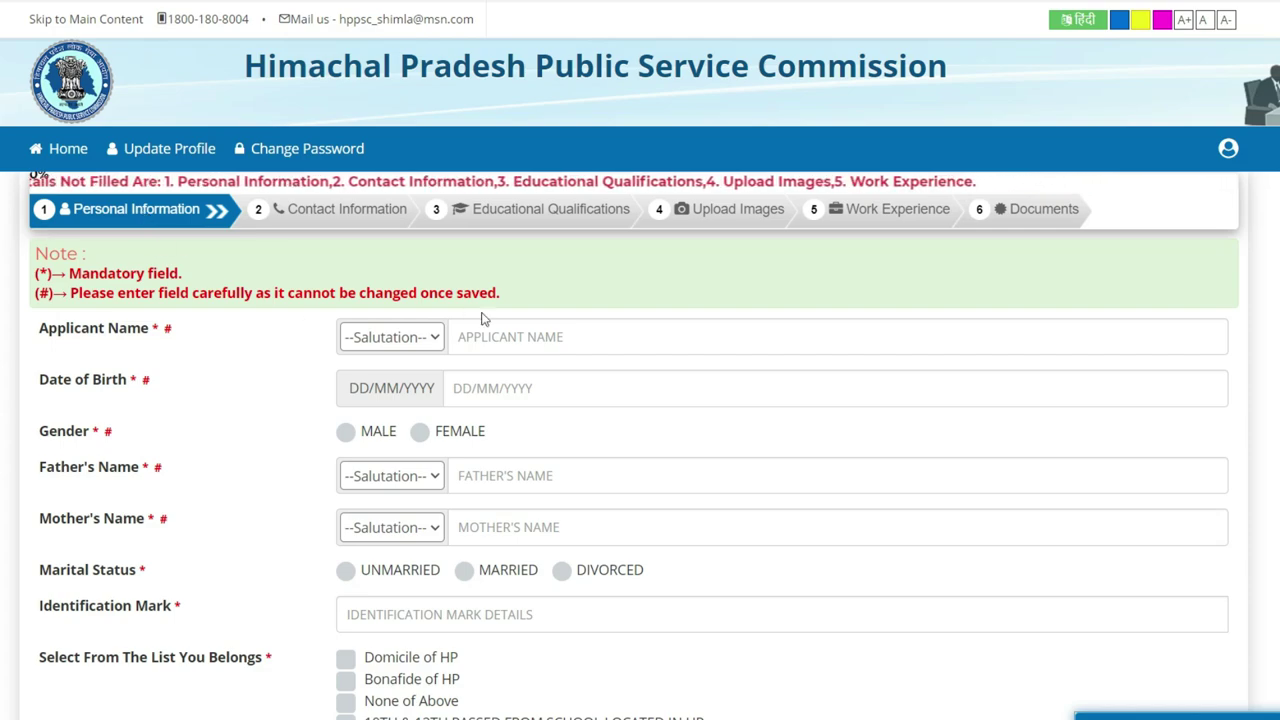
{"action": "scroll", "coordinate": [486, 314], "scroll_direction": "down", "scroll_amount": 5}
{"action": "scroll", "coordinate": [480, 303], "scroll_direction": "up", "scroll_amount": 5}
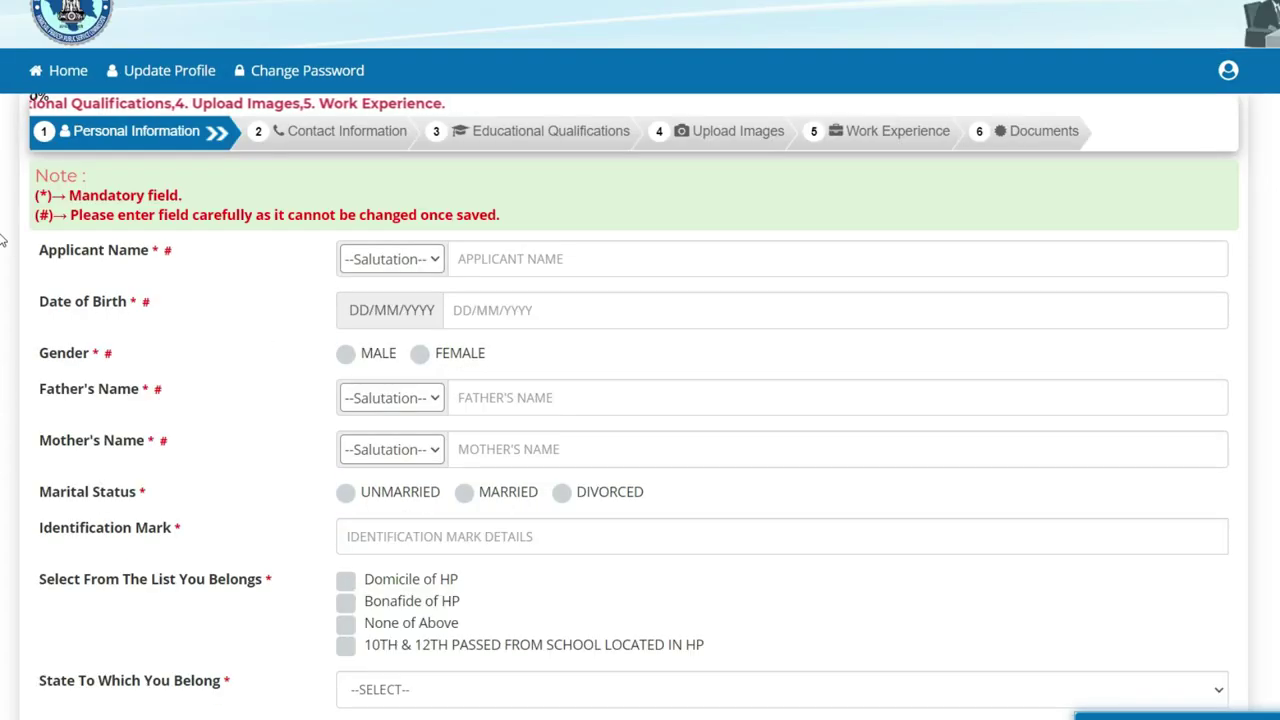
{"action": "left_click", "coordinate": [574, 259]}
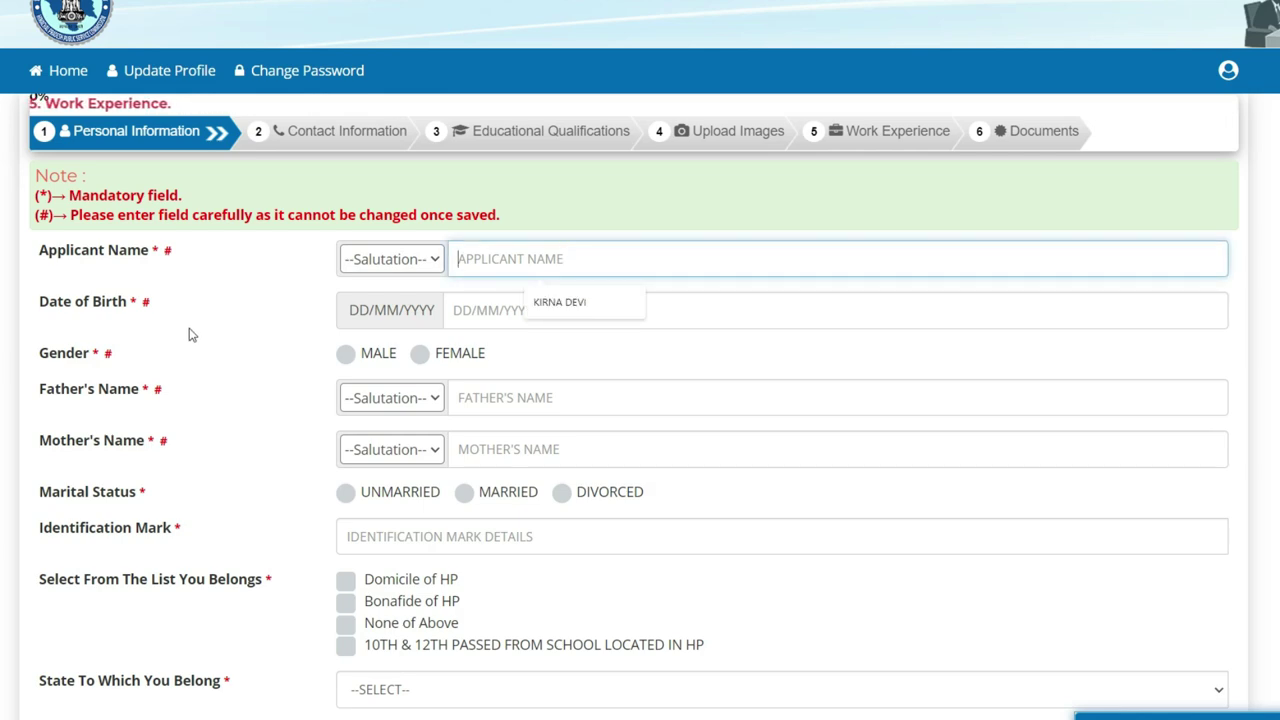
{"action": "left_click", "coordinate": [390, 314]}
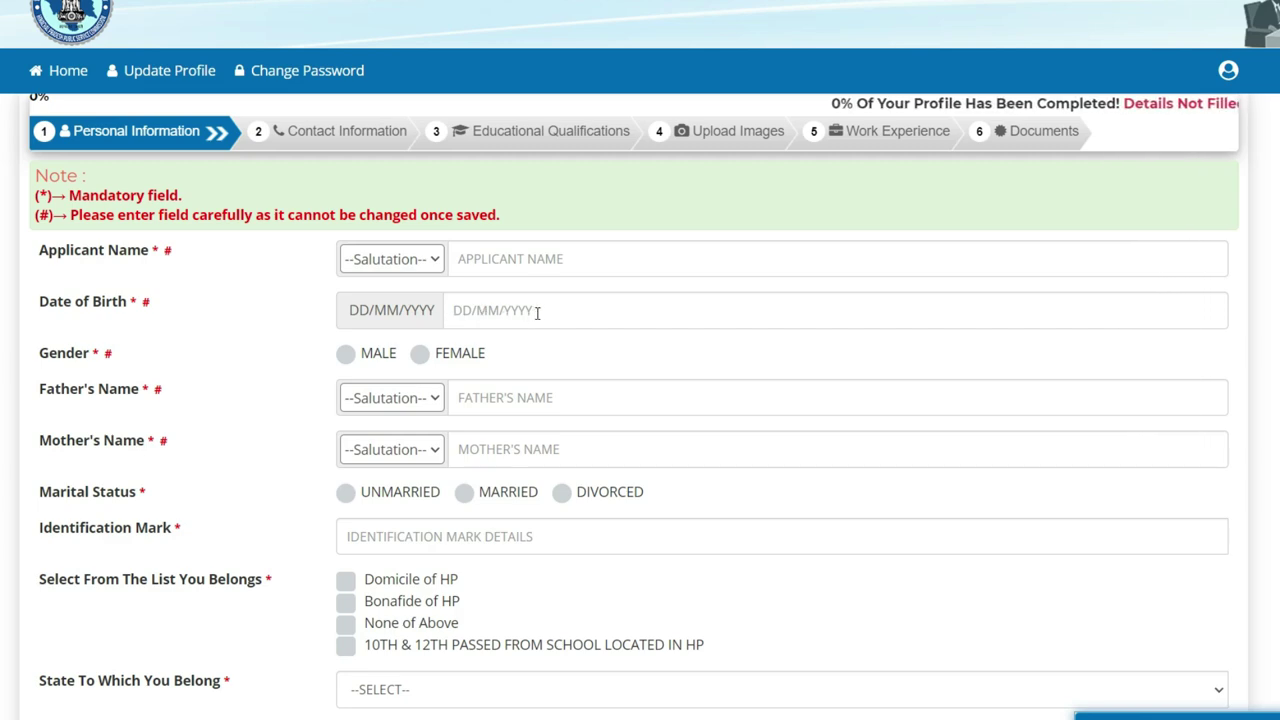
{"action": "left_click", "coordinate": [446, 310]}
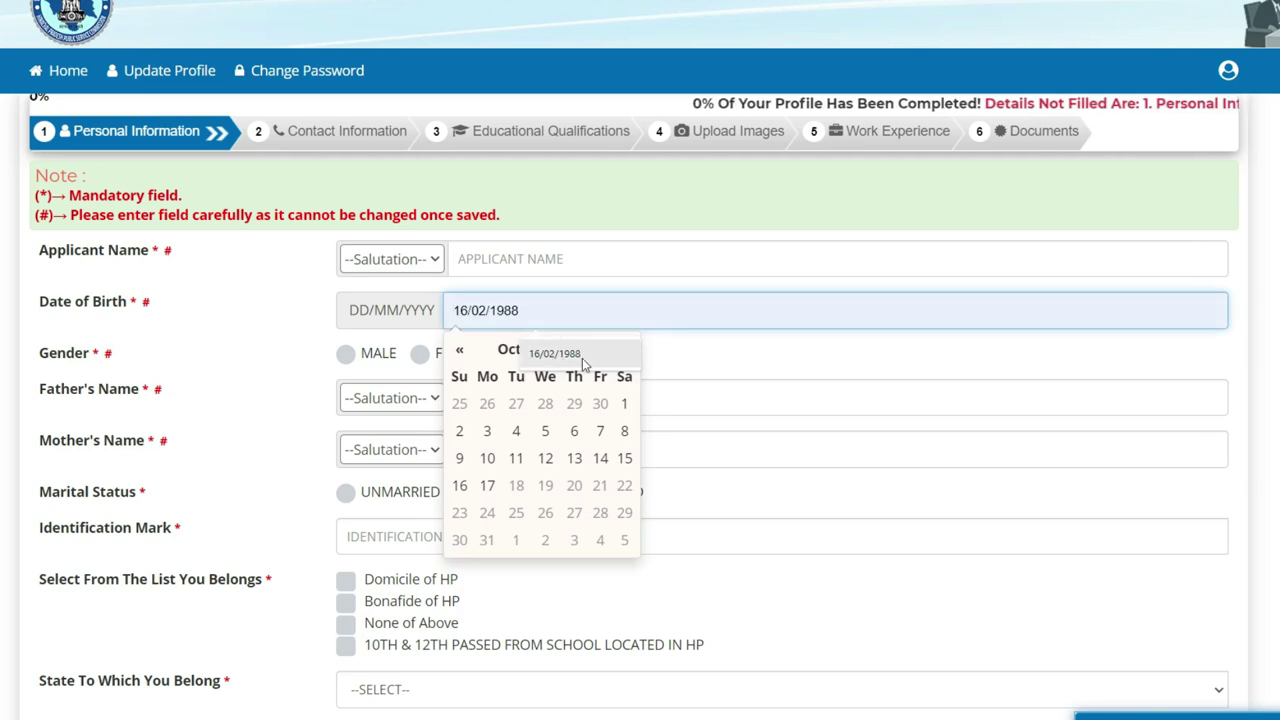
{"action": "left_click", "coordinate": [730, 350]}
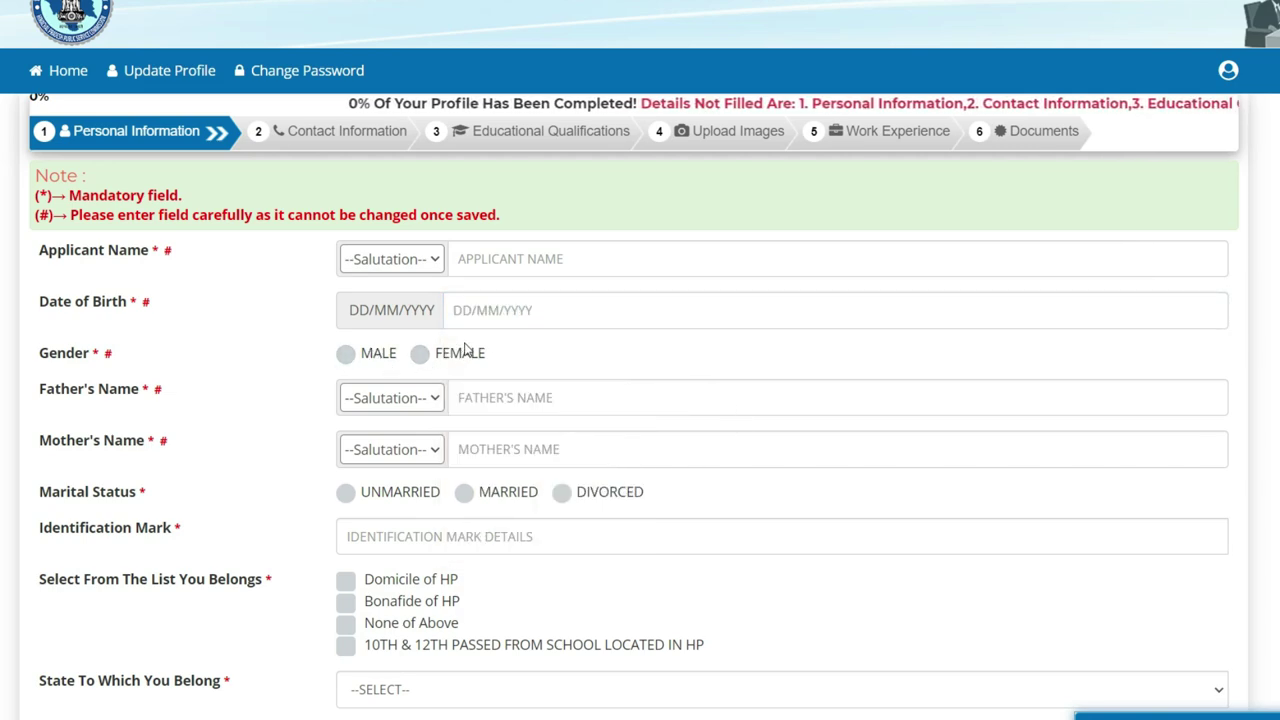
{"action": "left_click", "coordinate": [390, 397]}
{"action": "left_click", "coordinate": [508, 390]}
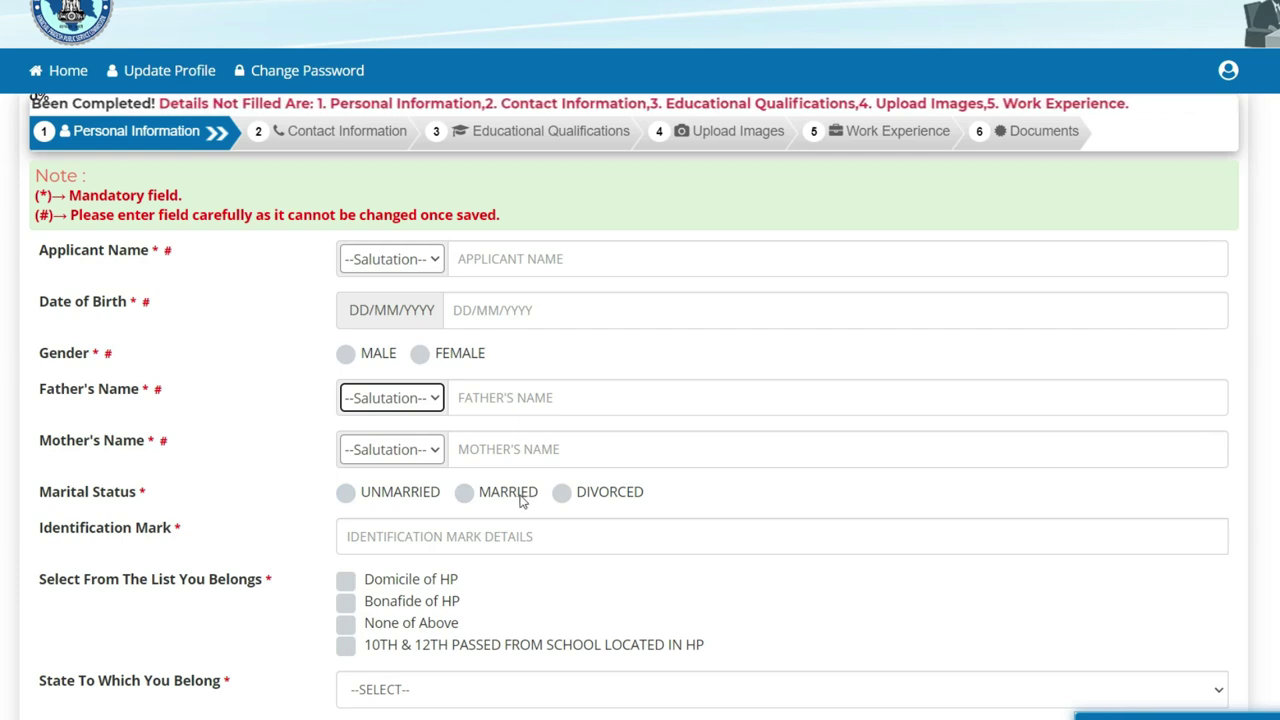
Mark the applicant as Bonafide of HP in the list of groups the applicant belongs to.
{"action": "scroll", "coordinate": [590, 495], "scroll_direction": "down", "scroll_amount": 1}
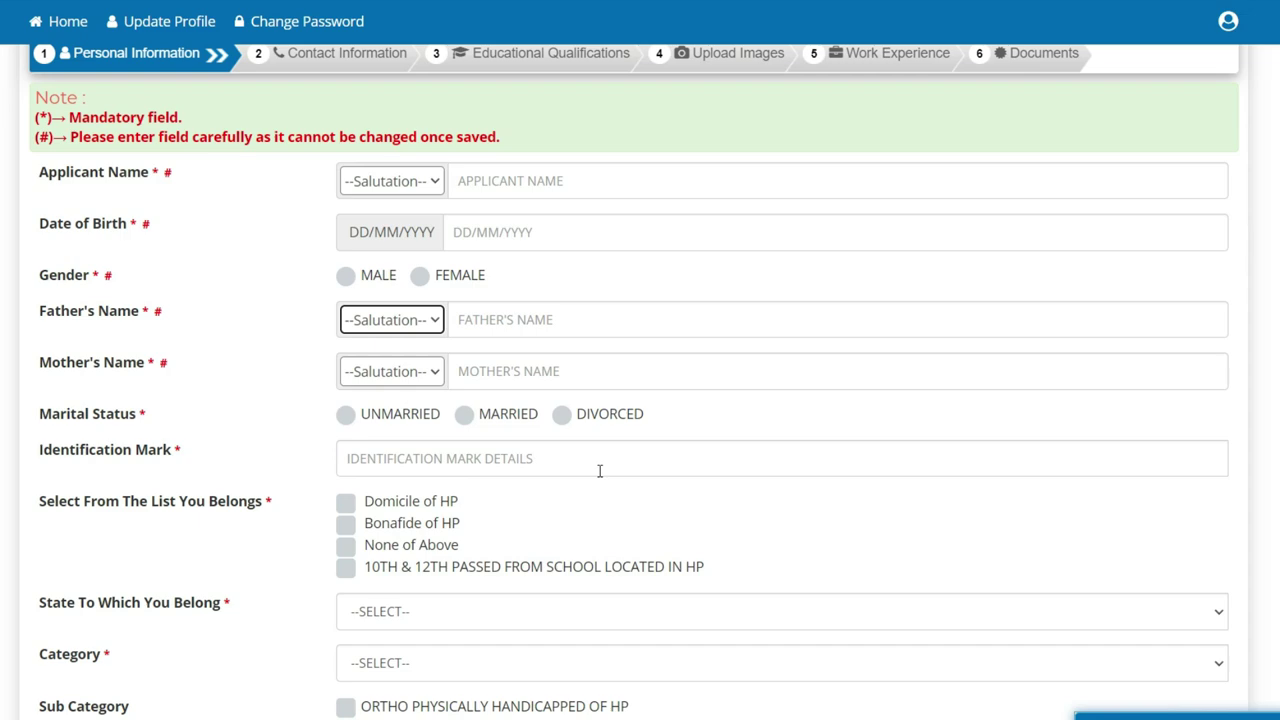
{"action": "scroll", "coordinate": [599, 471], "scroll_direction": "down", "scroll_amount": 1}
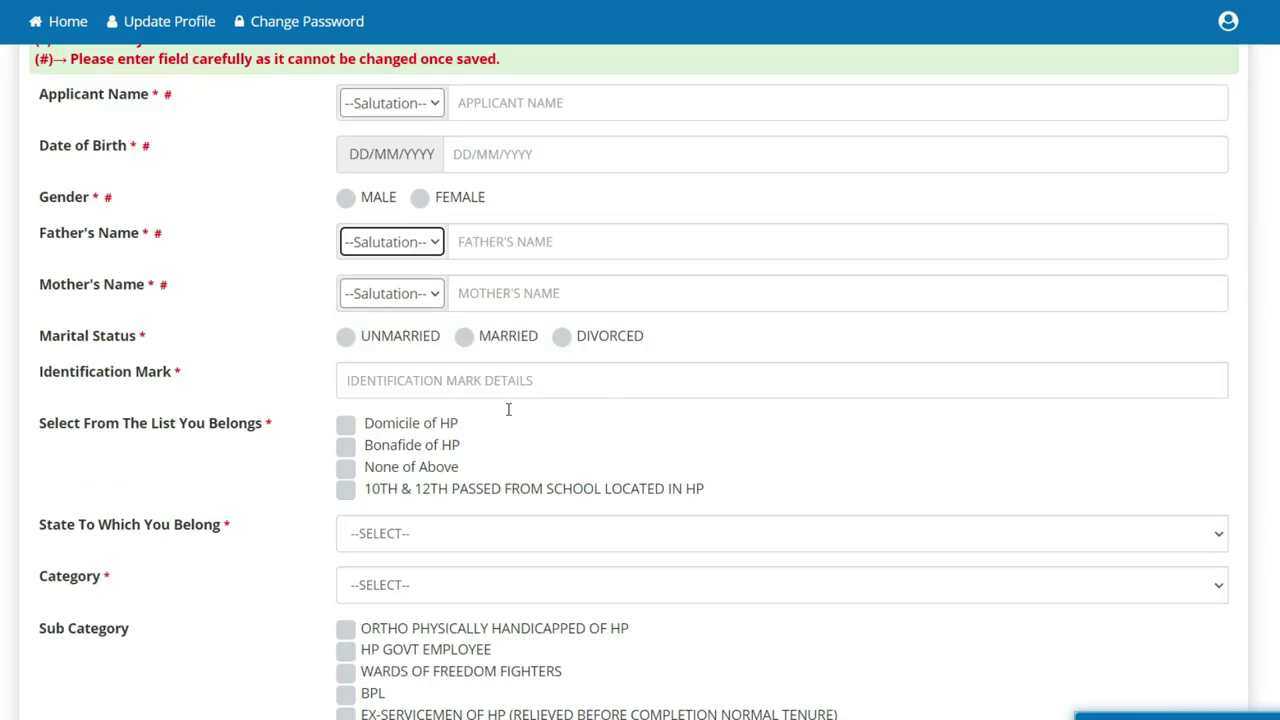
{"action": "left_click", "coordinate": [390, 455]}
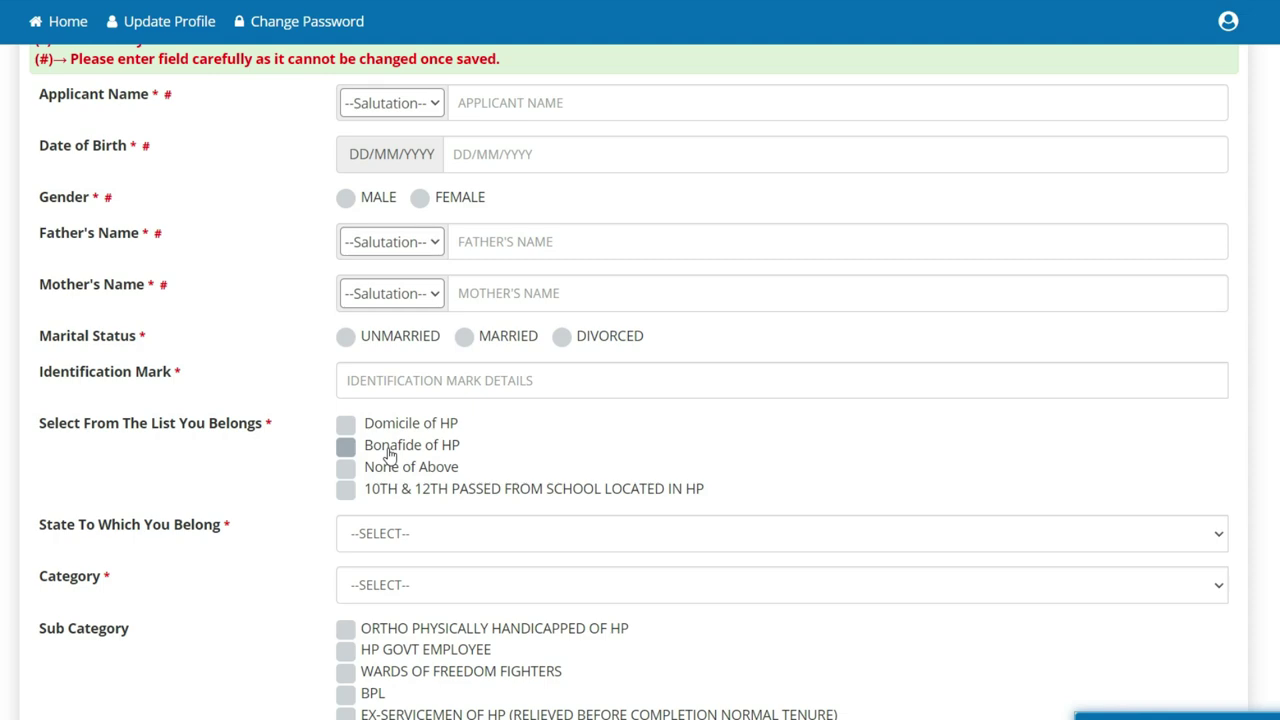
{"action": "left_click", "coordinate": [390, 455]}
Set the state to which the applicant belongs to HIMACHAL PRADESH.
{"action": "scroll", "coordinate": [534, 449], "scroll_direction": "down", "scroll_amount": 2}
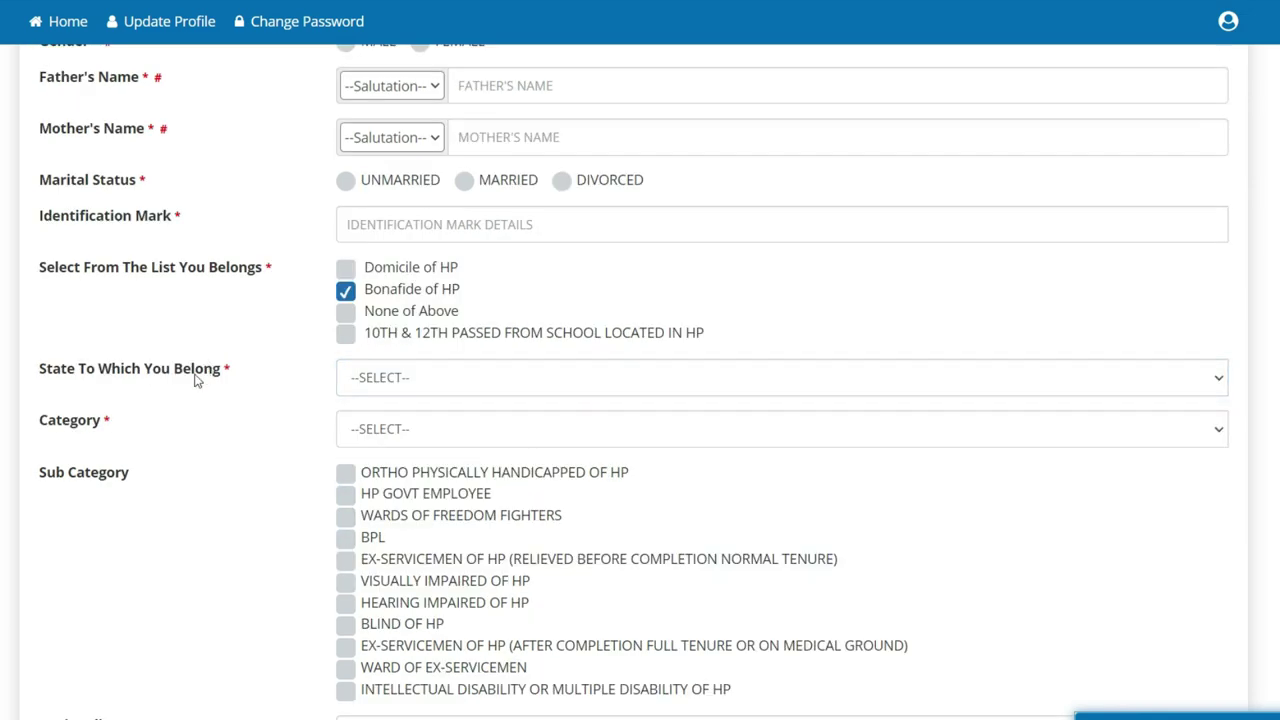
{"action": "left_click", "coordinate": [411, 387]}
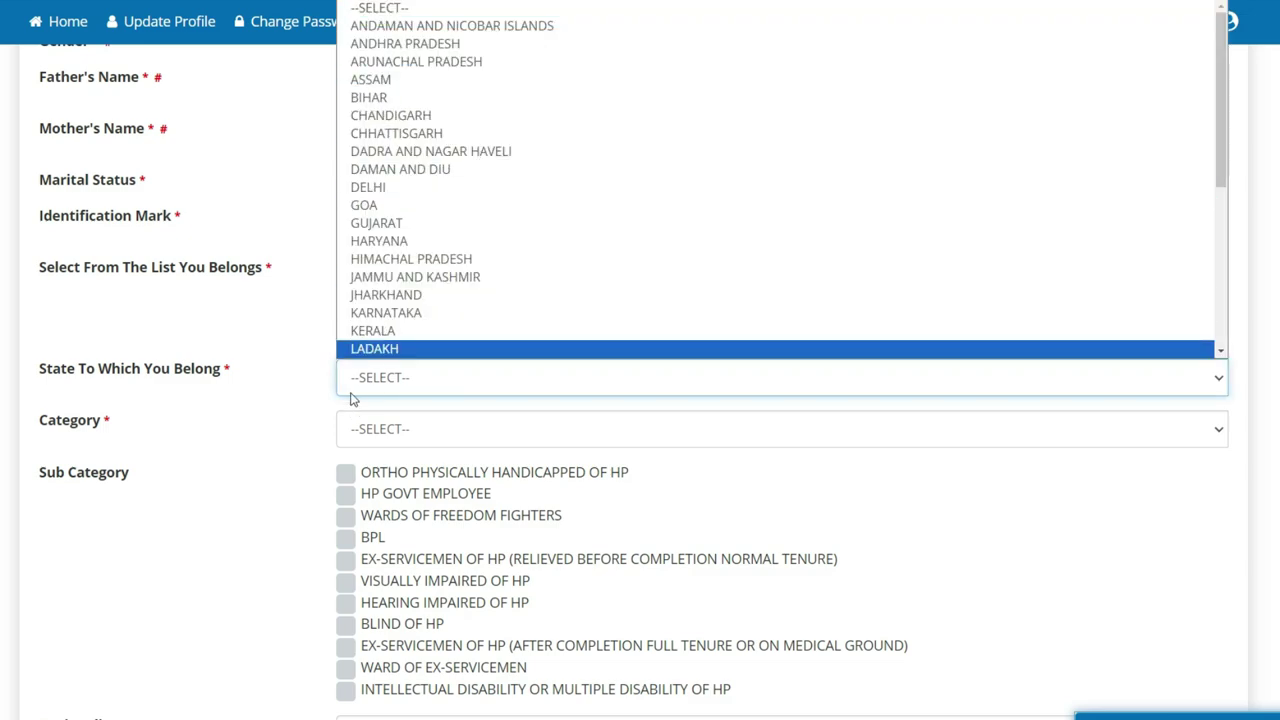
{"action": "key", "text": "Escape"}
Look through the available Category options without choosing one.
{"action": "scroll", "coordinate": [238, 419], "scroll_direction": "down", "scroll_amount": 1}
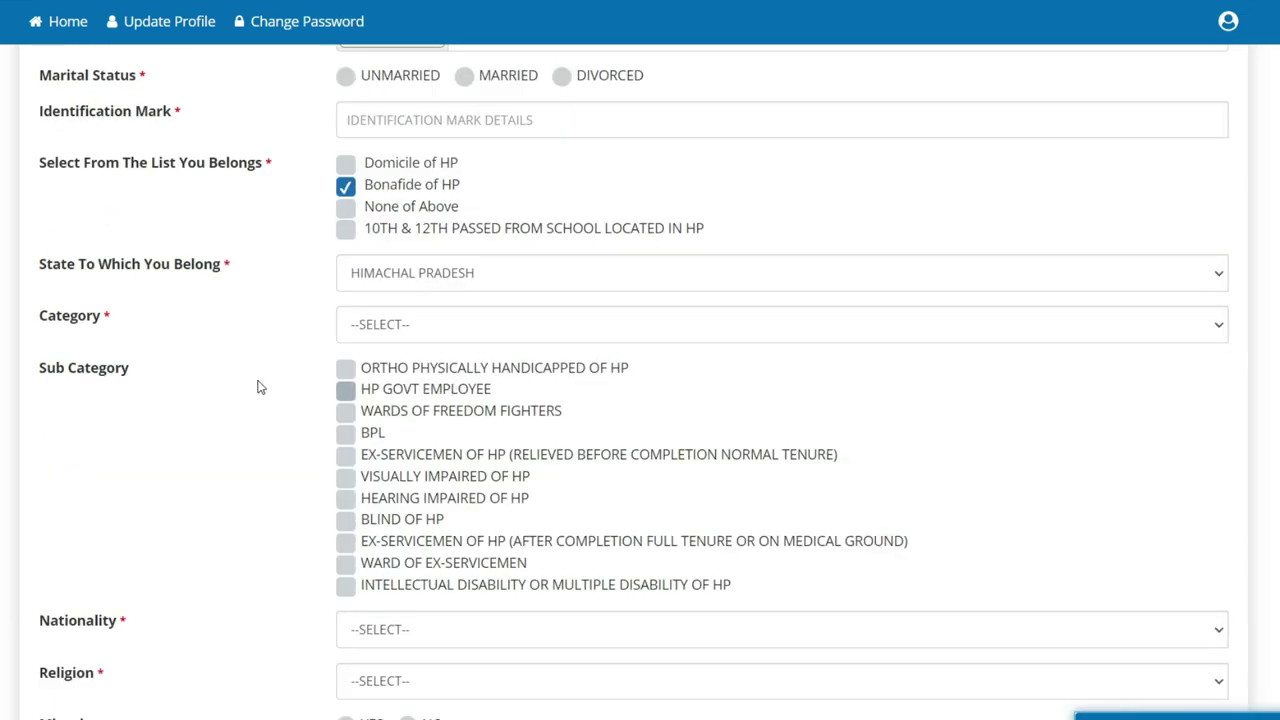
{"action": "left_click", "coordinate": [436, 331]}
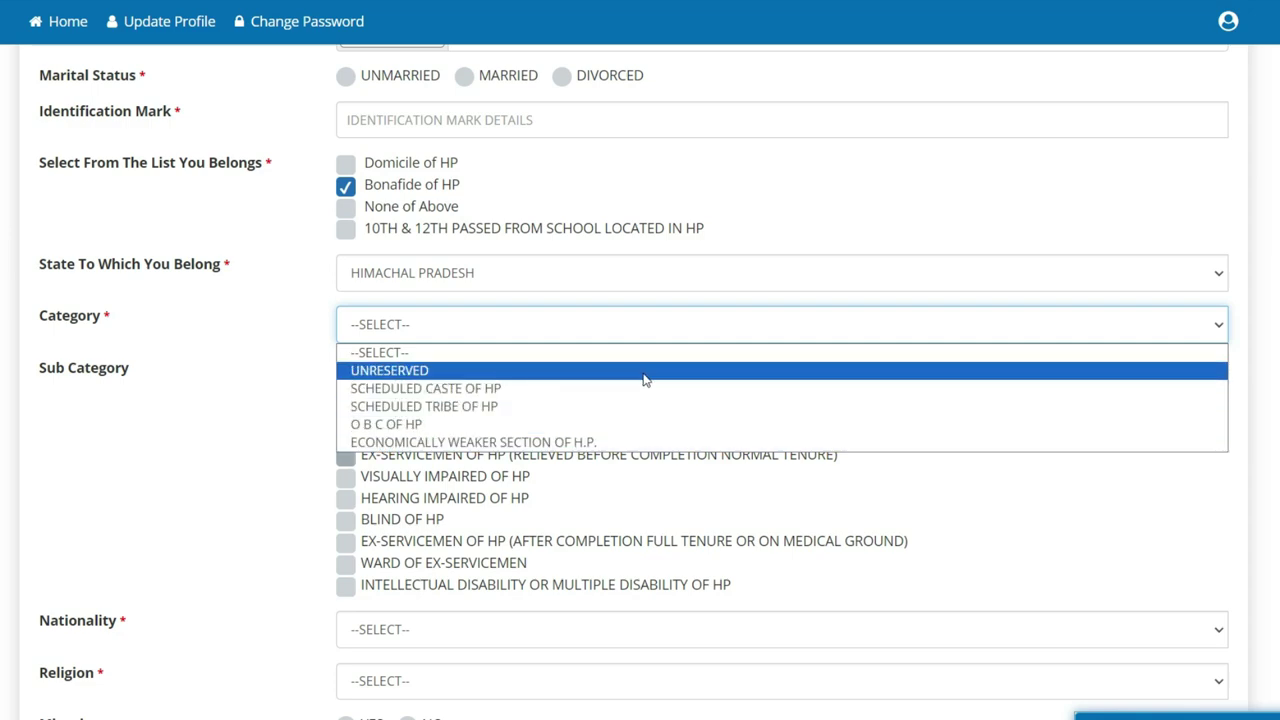
{"action": "key", "text": "Escape"}
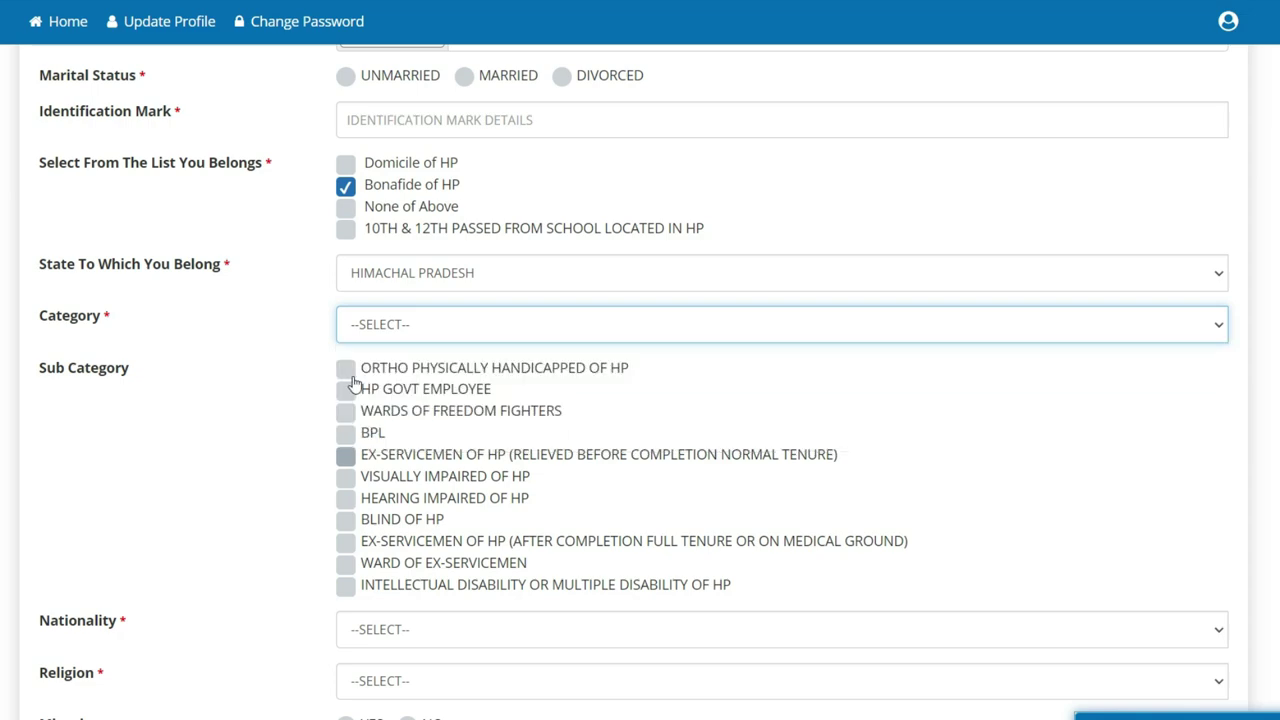
Set the Category to UNRESERVED, mark the BPL sub category, and check which certificate uploads the form requests.
{"action": "key", "text": "Down"}
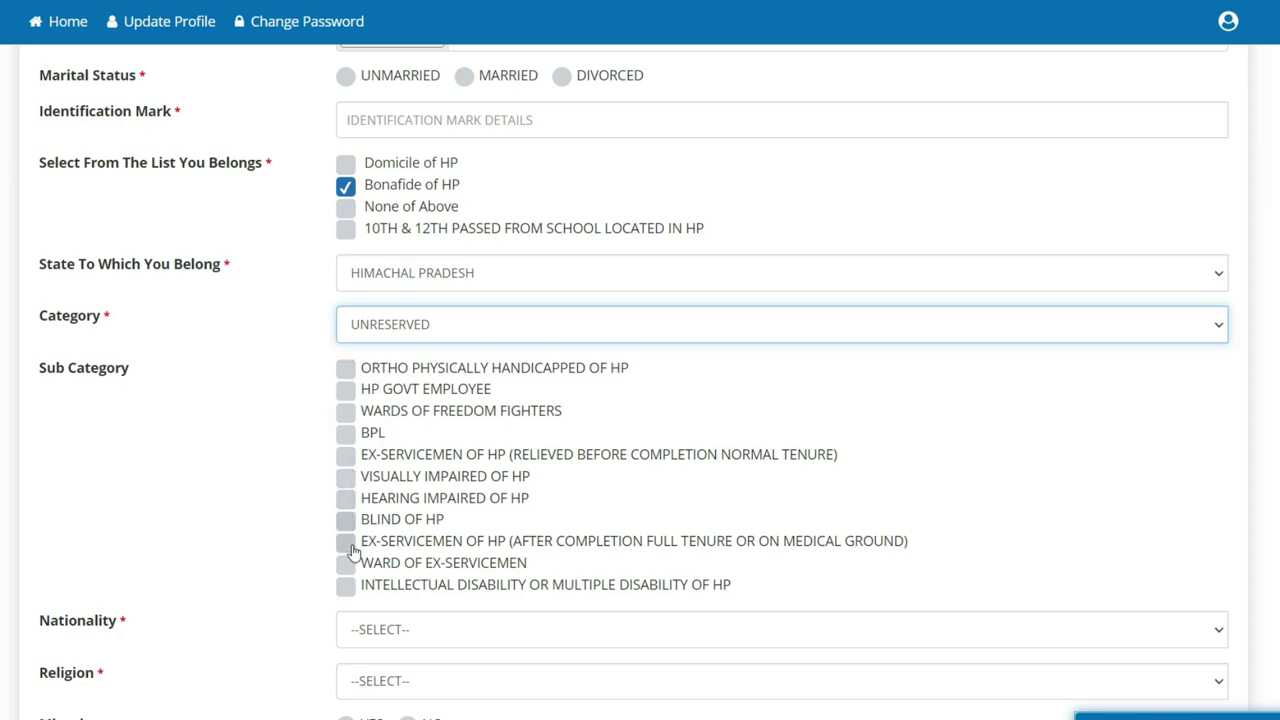
{"action": "left_click", "coordinate": [349, 437]}
{"action": "left_click", "coordinate": [349, 437]}
{"action": "scroll", "coordinate": [420, 449], "scroll_direction": "down", "scroll_amount": 4}
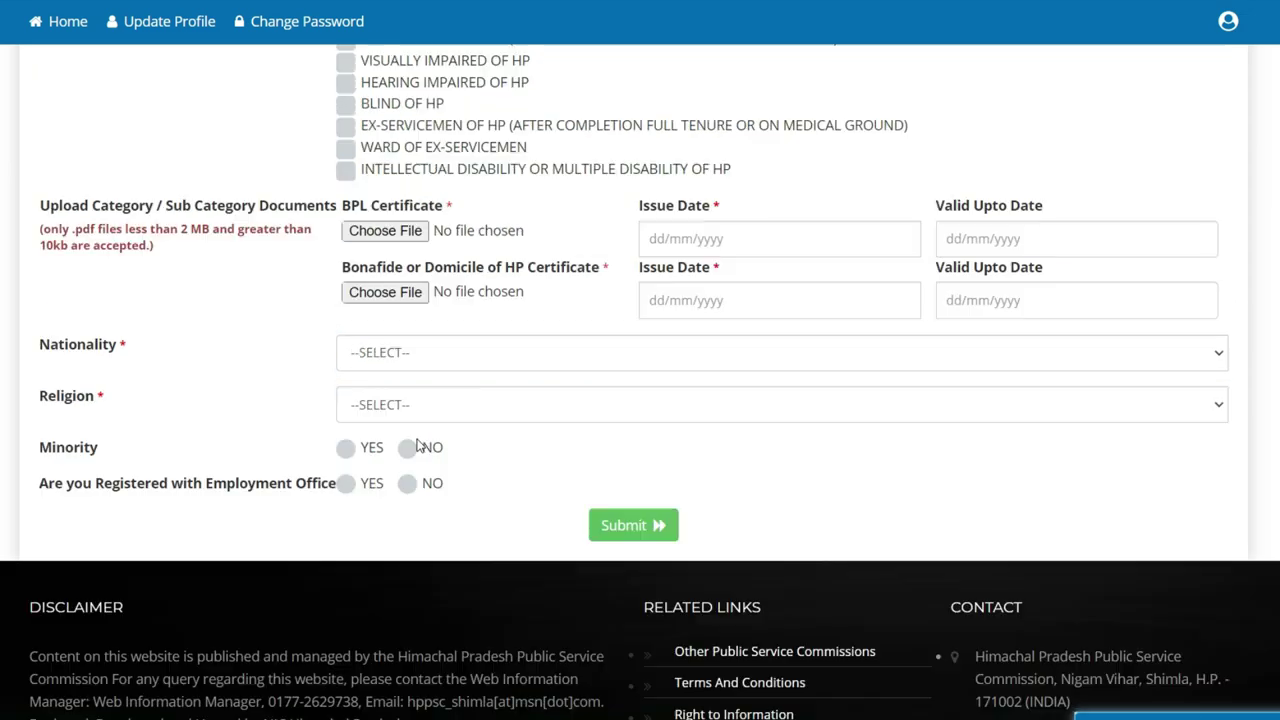
{"action": "scroll", "coordinate": [420, 449], "scroll_direction": "up", "scroll_amount": 1}
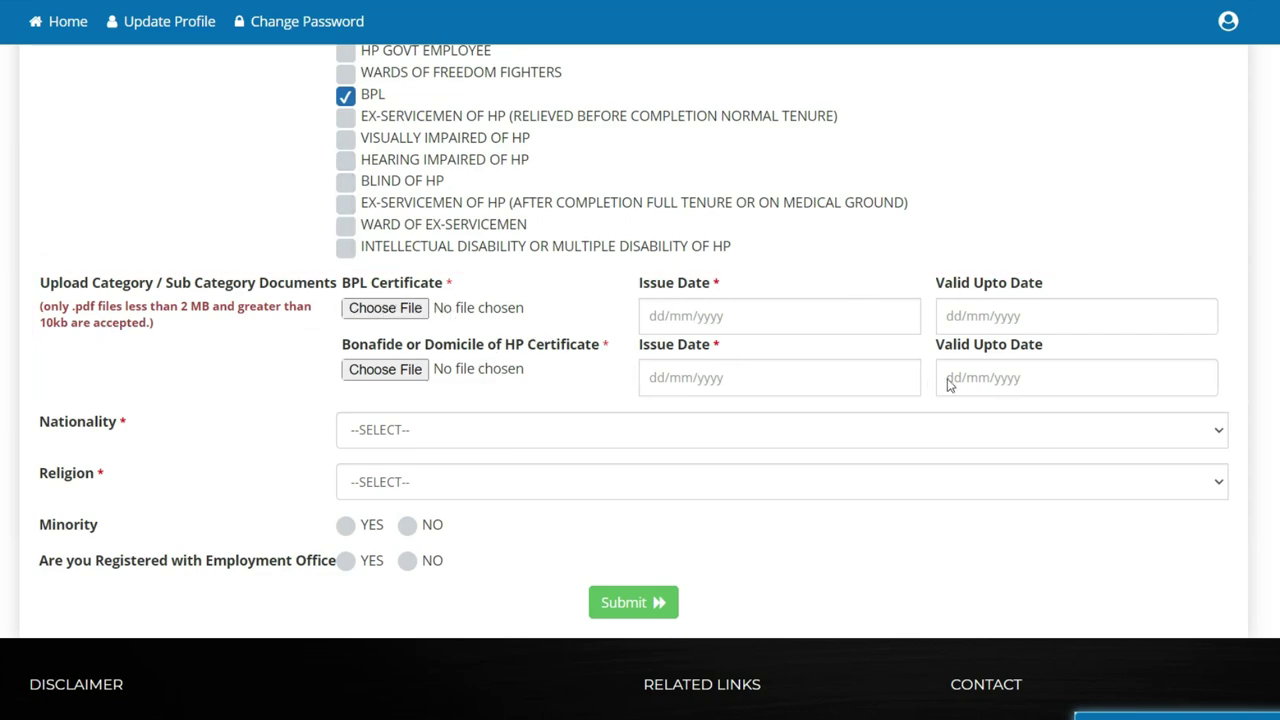
{"action": "scroll", "coordinate": [738, 428], "scroll_direction": "up", "scroll_amount": 3}
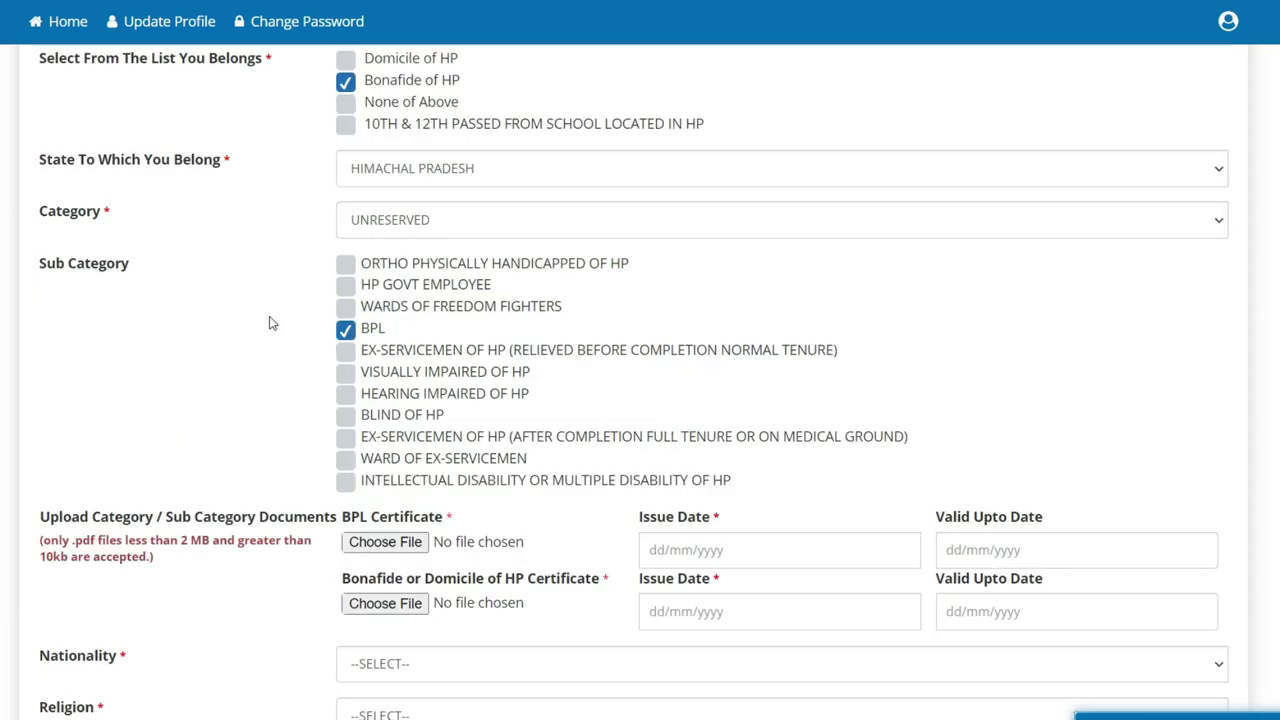
Set the Category to ECONOMICALLY WEAKER SECTION OF H.P. with no sub category marked, and check the certificate uploads requested.
{"action": "scroll", "coordinate": [303, 337], "scroll_direction": "down", "scroll_amount": 1}
{"action": "left_click", "coordinate": [420, 141]}
{"action": "key", "text": "Escape"}
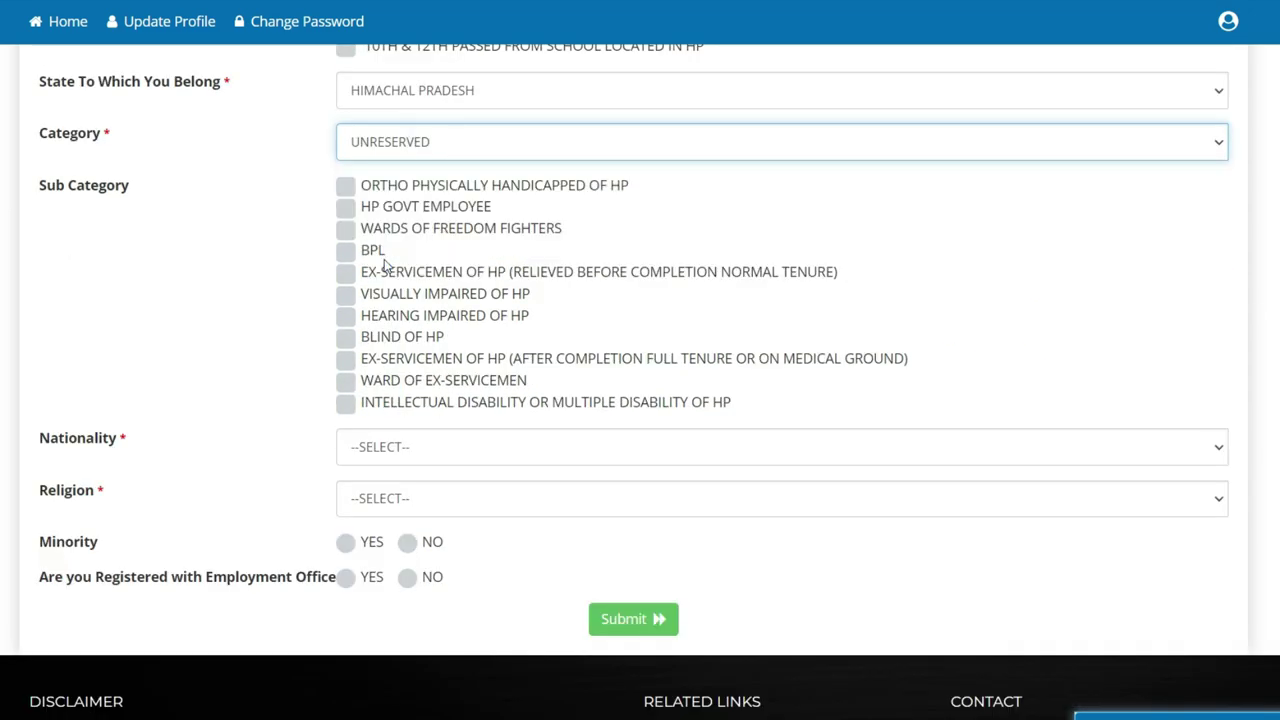
{"action": "key", "text": "Down"}
{"action": "scroll", "coordinate": [737, 186], "scroll_direction": "down", "scroll_amount": 3}
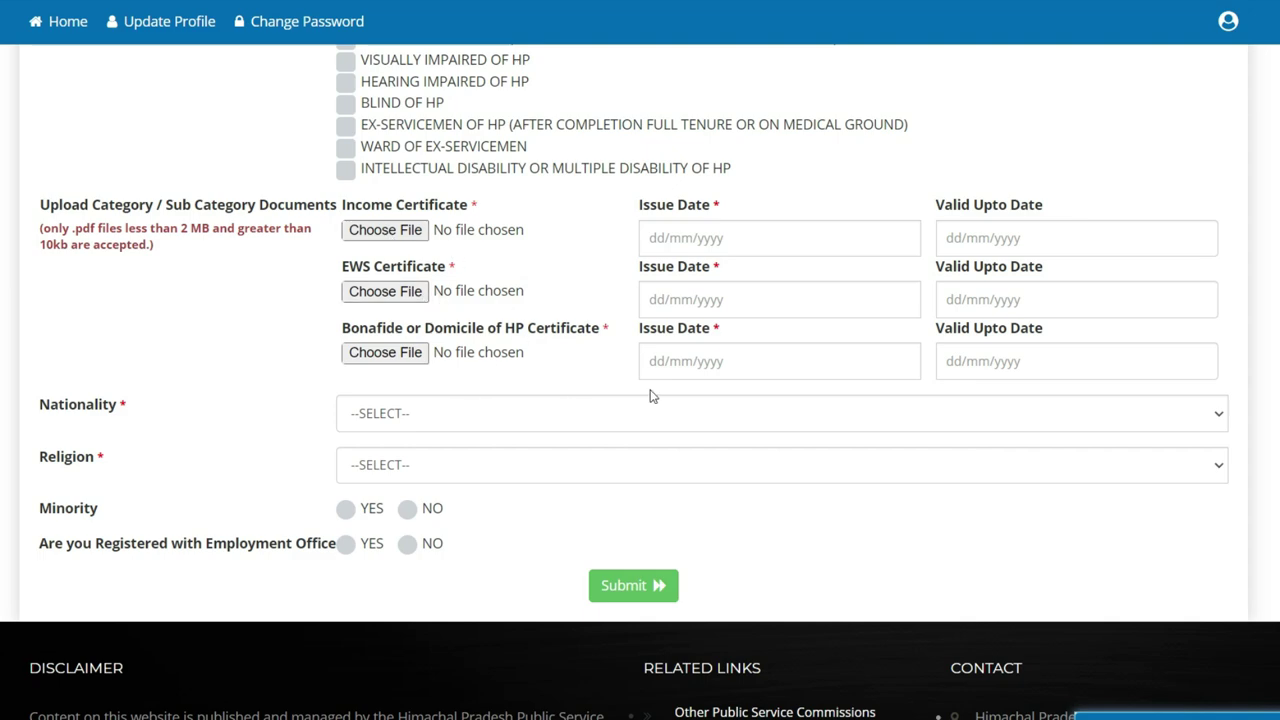
{"action": "scroll", "coordinate": [657, 395], "scroll_direction": "up", "scroll_amount": 3}
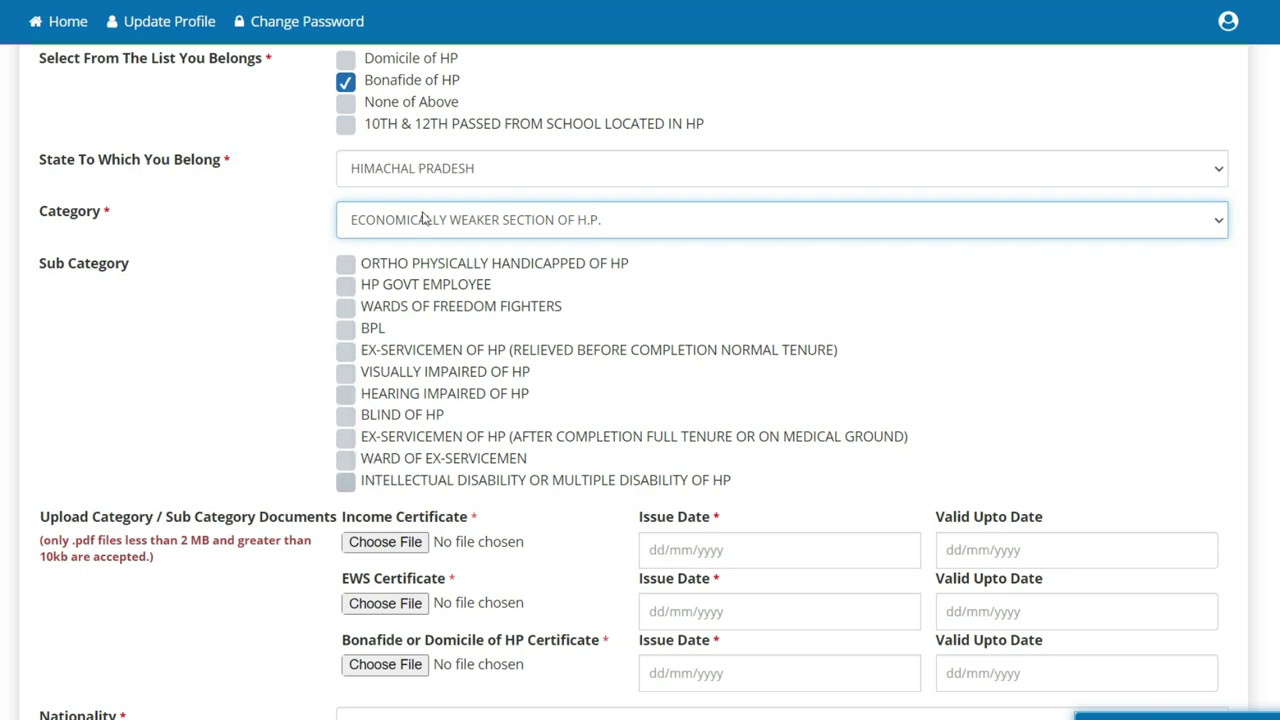
{"action": "scroll", "coordinate": [362, 470], "scroll_direction": "down", "scroll_amount": 2}
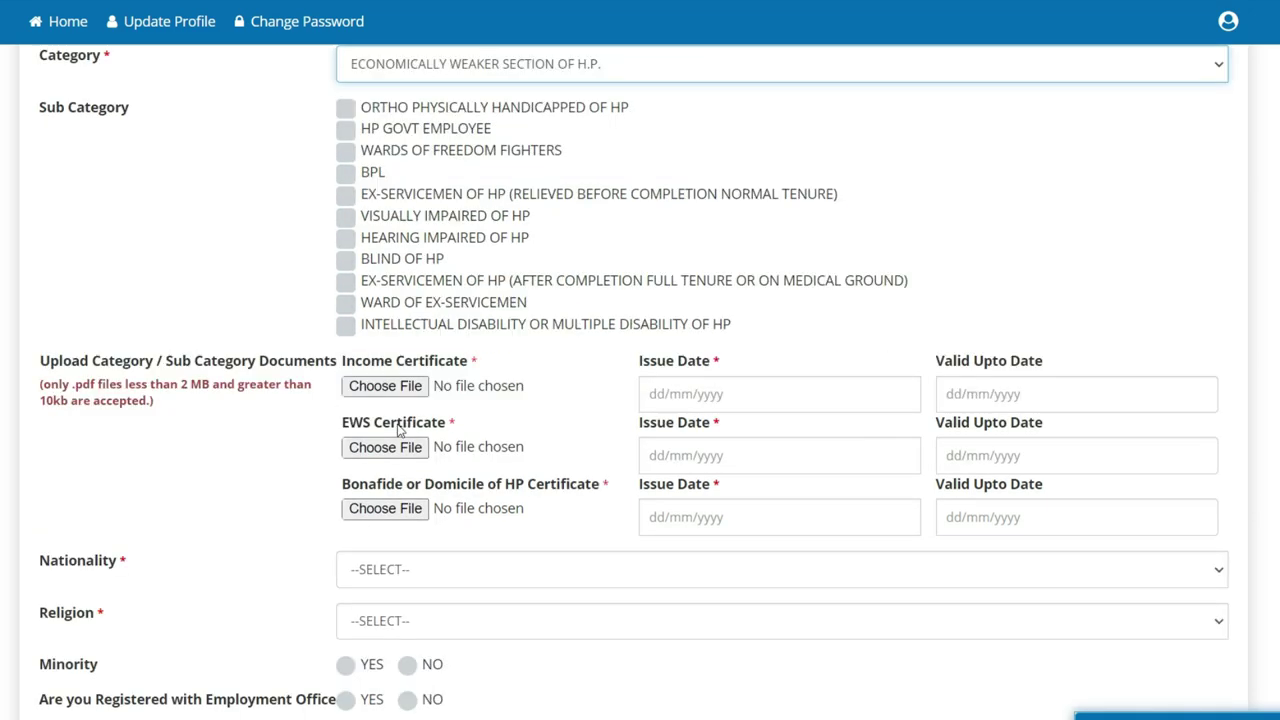
{"action": "scroll", "coordinate": [549, 280], "scroll_direction": "up", "scroll_amount": 3}
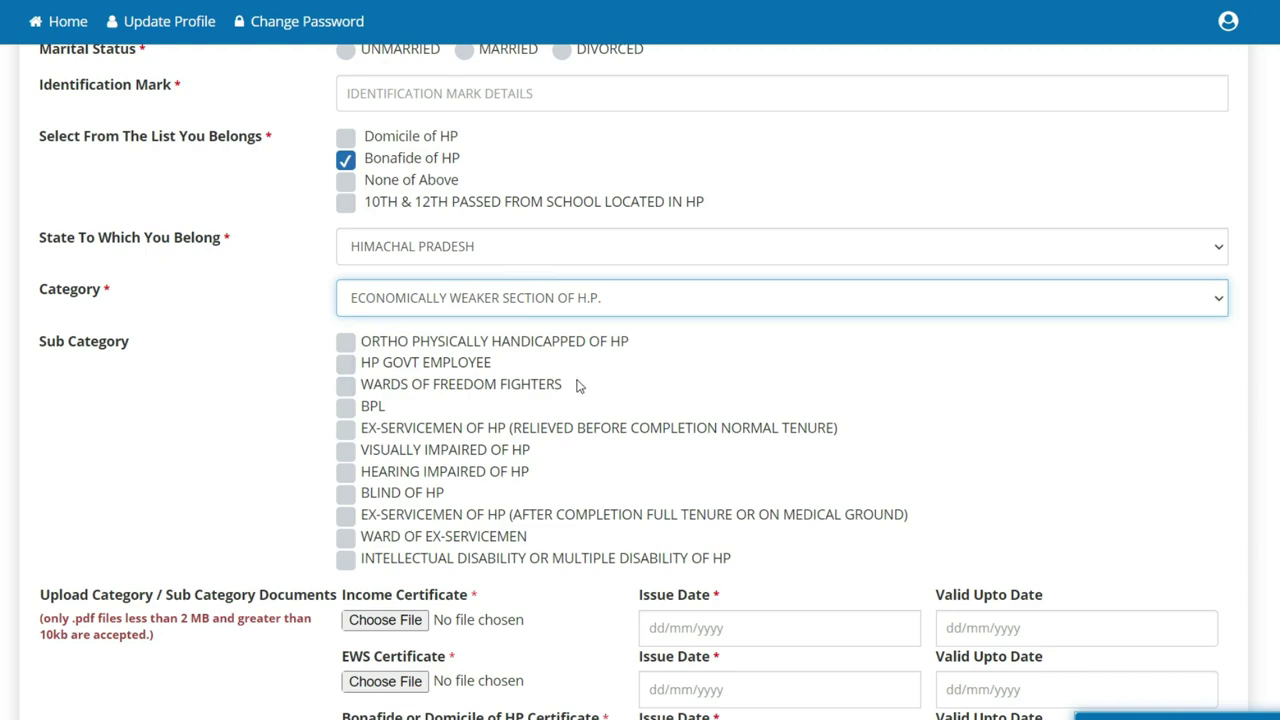
Set the Category to SCHEDULED CASTE OF HP and review the certificate uploads and dates requested for it.
{"action": "left_click", "coordinate": [358, 297]}
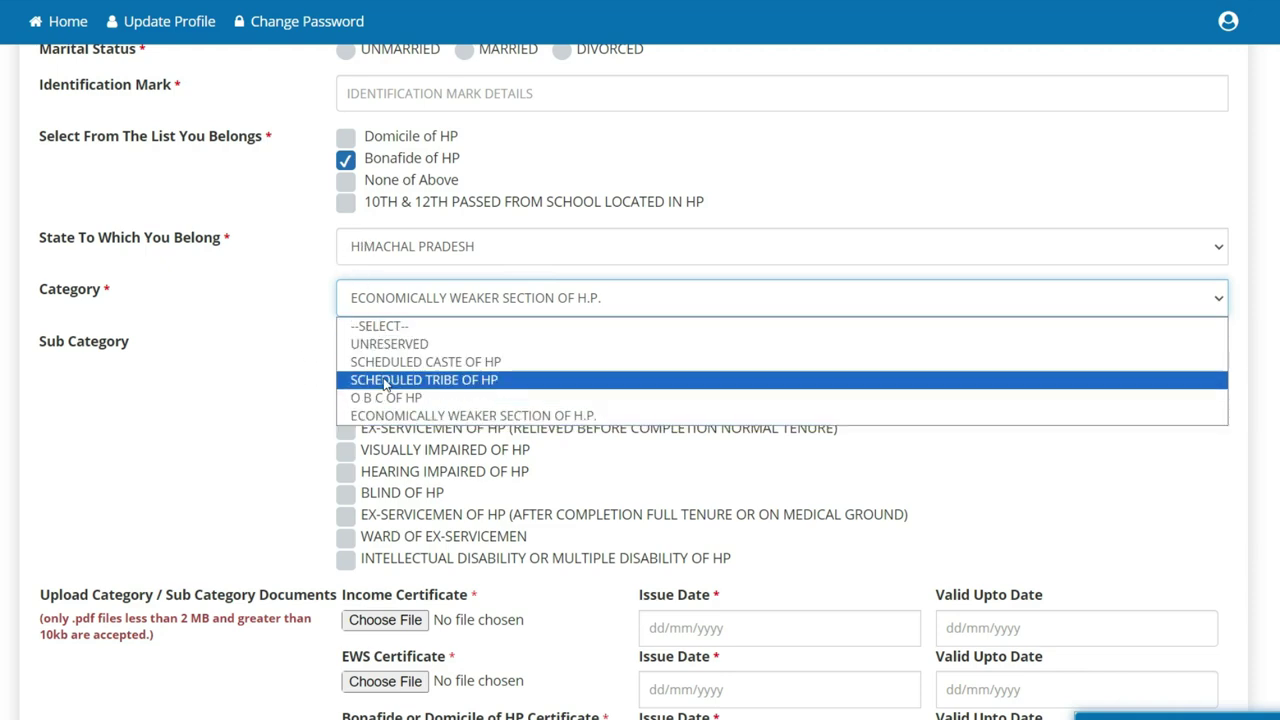
{"action": "key", "text": "Escape"}
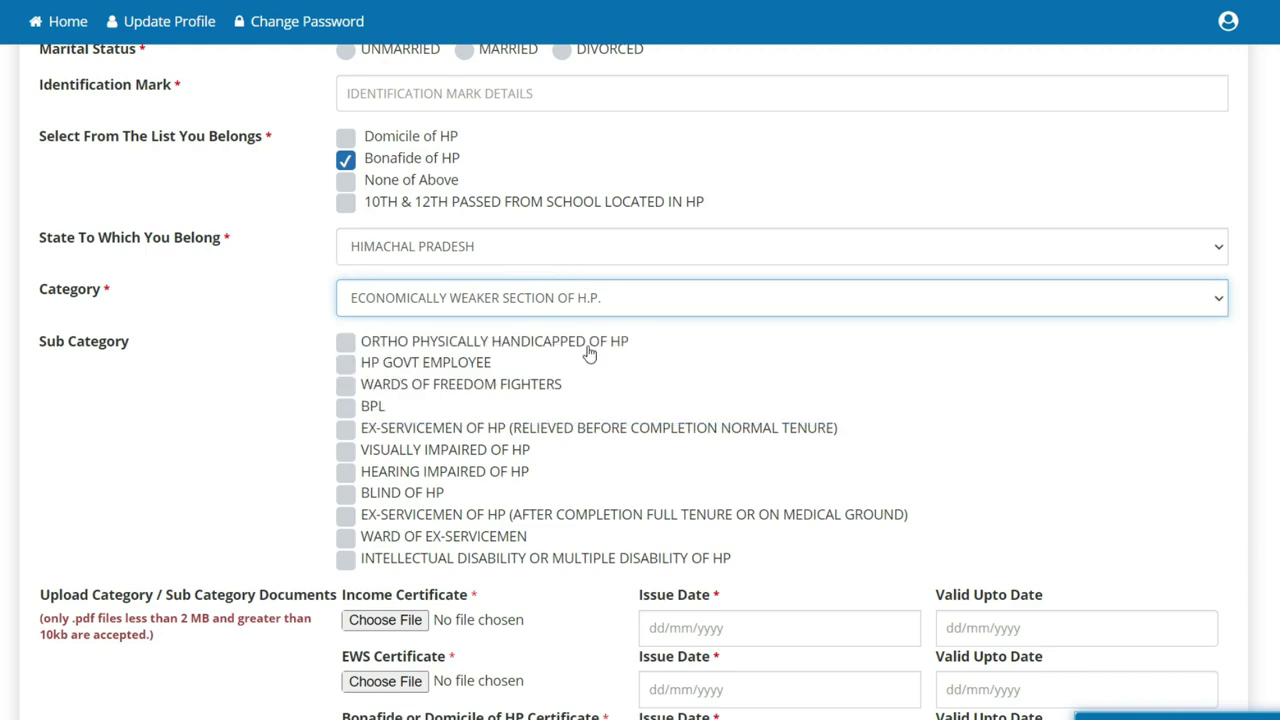
{"action": "scroll", "coordinate": [590, 354], "scroll_direction": "down", "scroll_amount": 5}
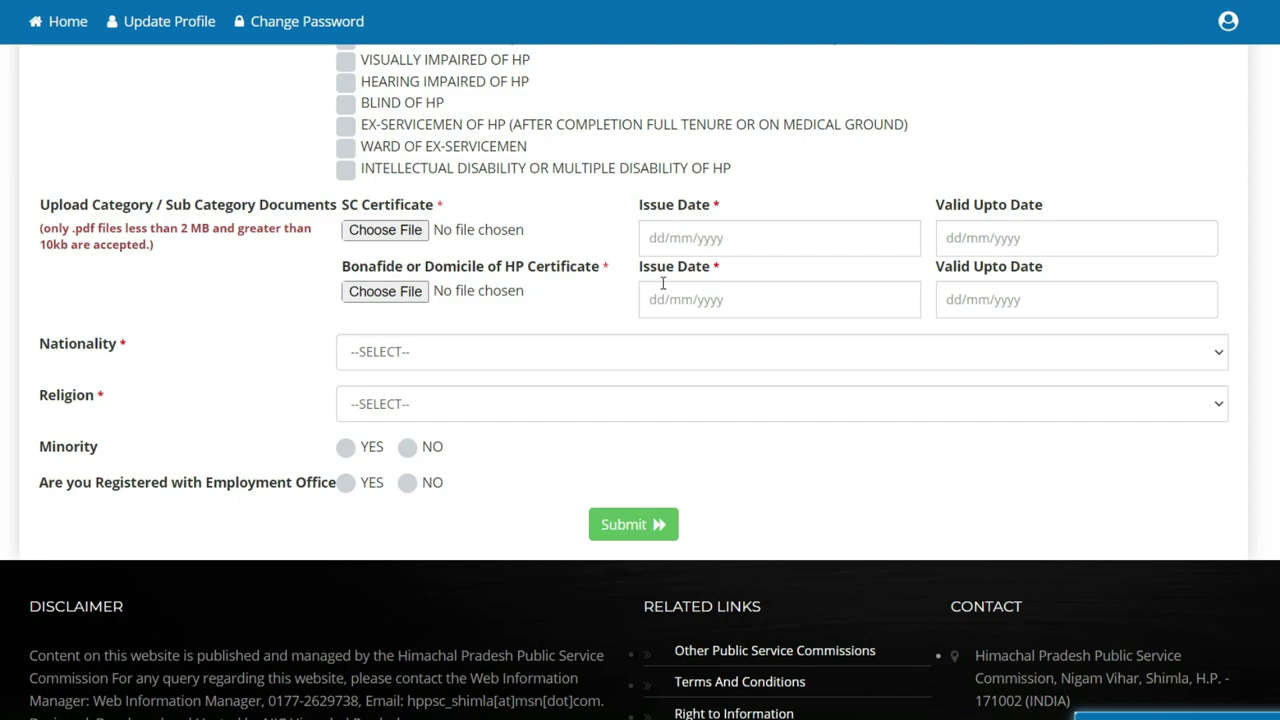
{"action": "scroll", "coordinate": [405, 290], "scroll_direction": "up", "scroll_amount": 5}
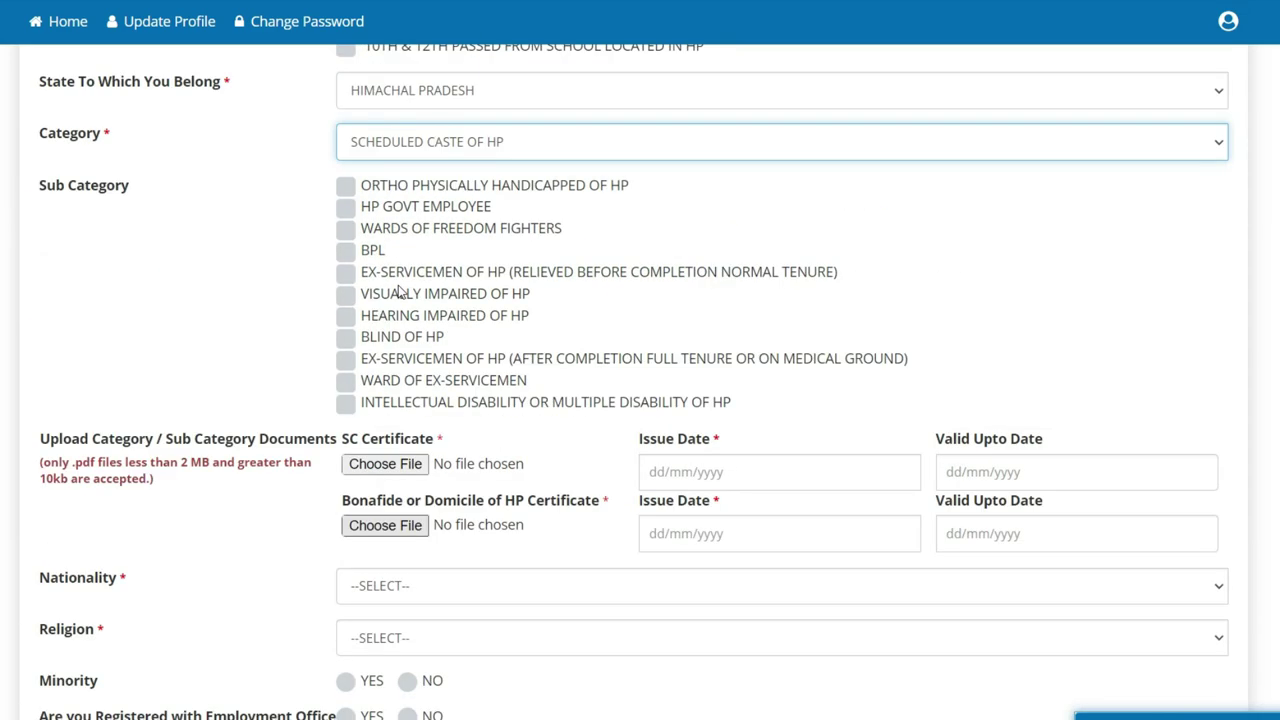
{"action": "scroll", "coordinate": [398, 291], "scroll_direction": "down", "scroll_amount": 5}
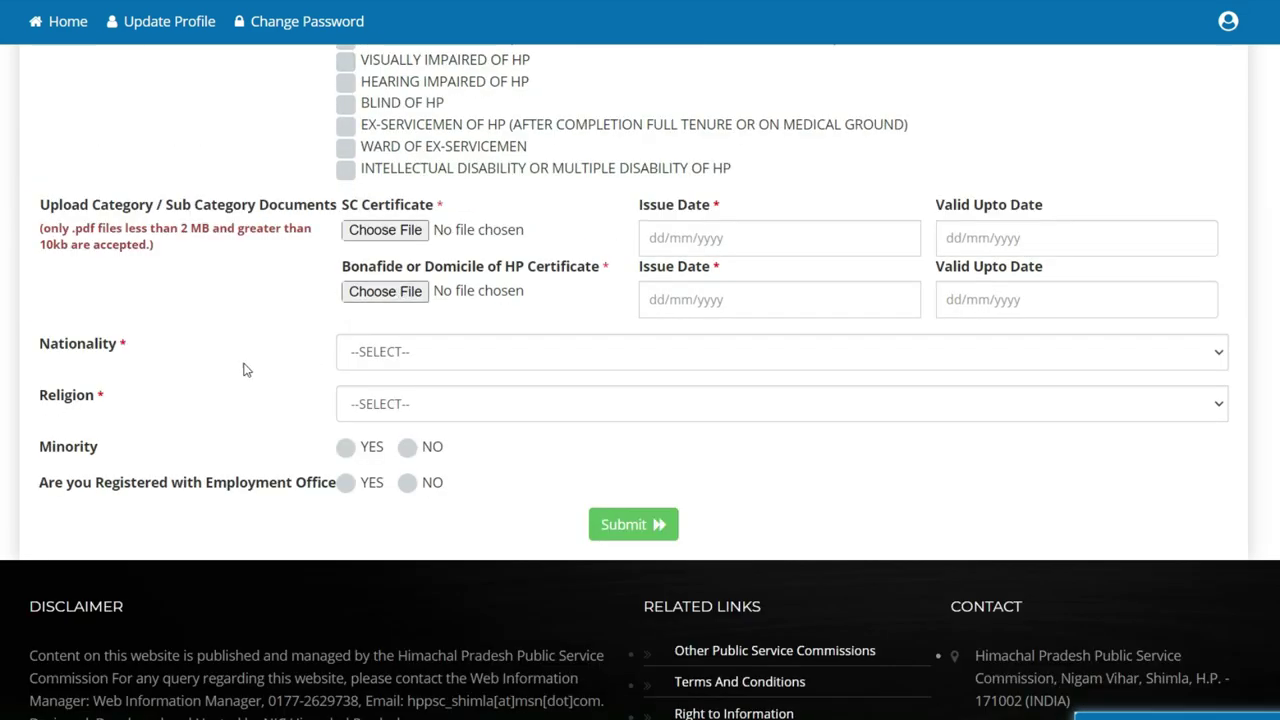
Set the applicant's Nationality to INDIAN and the Religion to HINDUISM.
{"action": "left_click", "coordinate": [417, 348]}
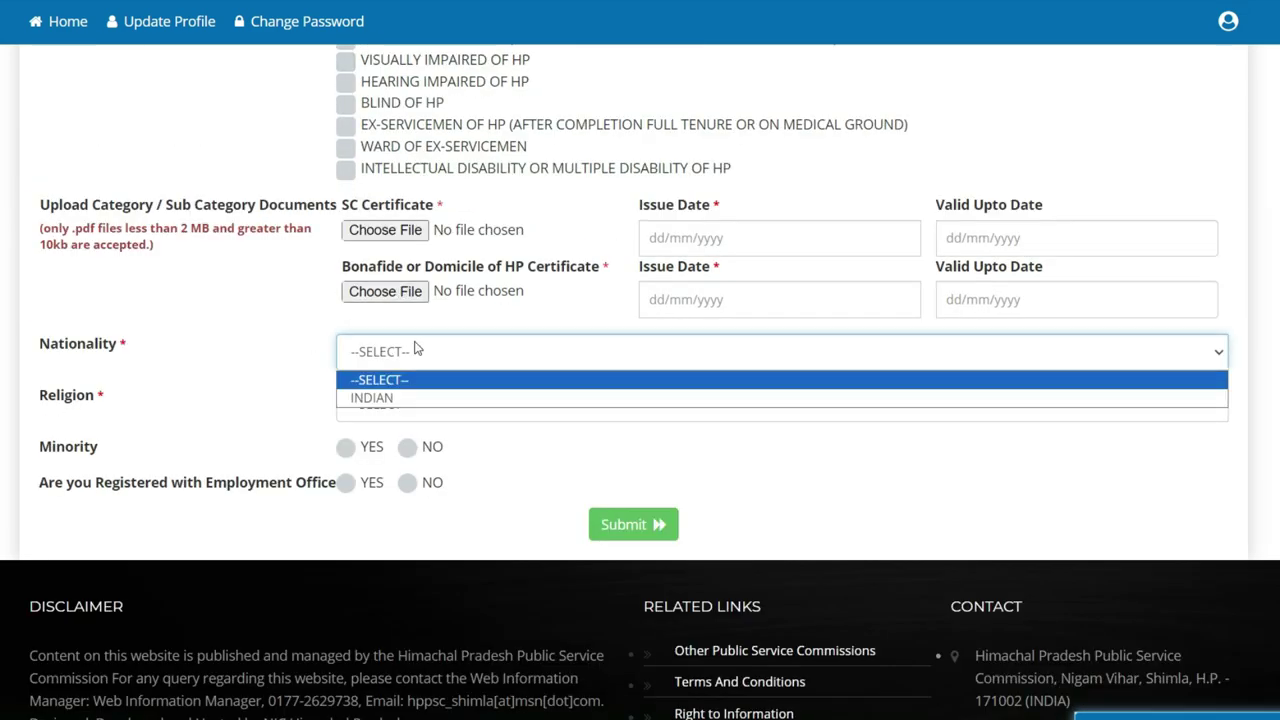
{"action": "left_click", "coordinate": [405, 398]}
{"action": "left_click", "coordinate": [408, 403]}
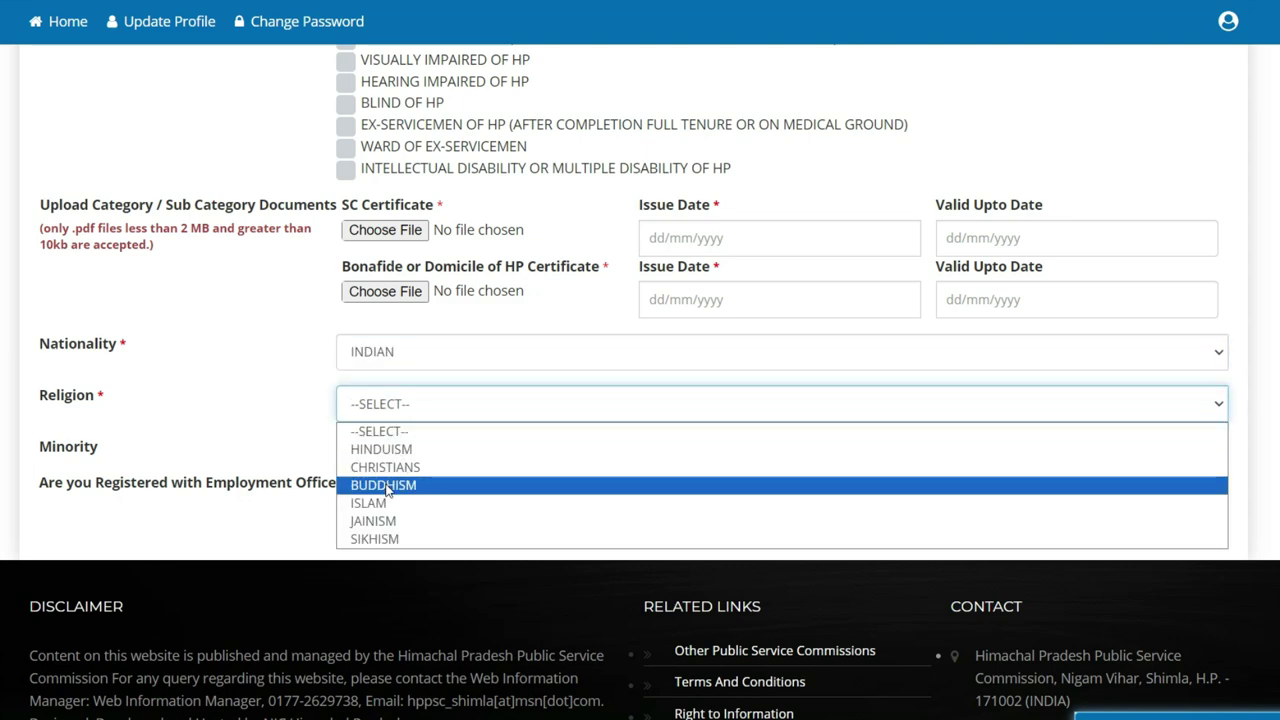
{"action": "left_click", "coordinate": [395, 449]}
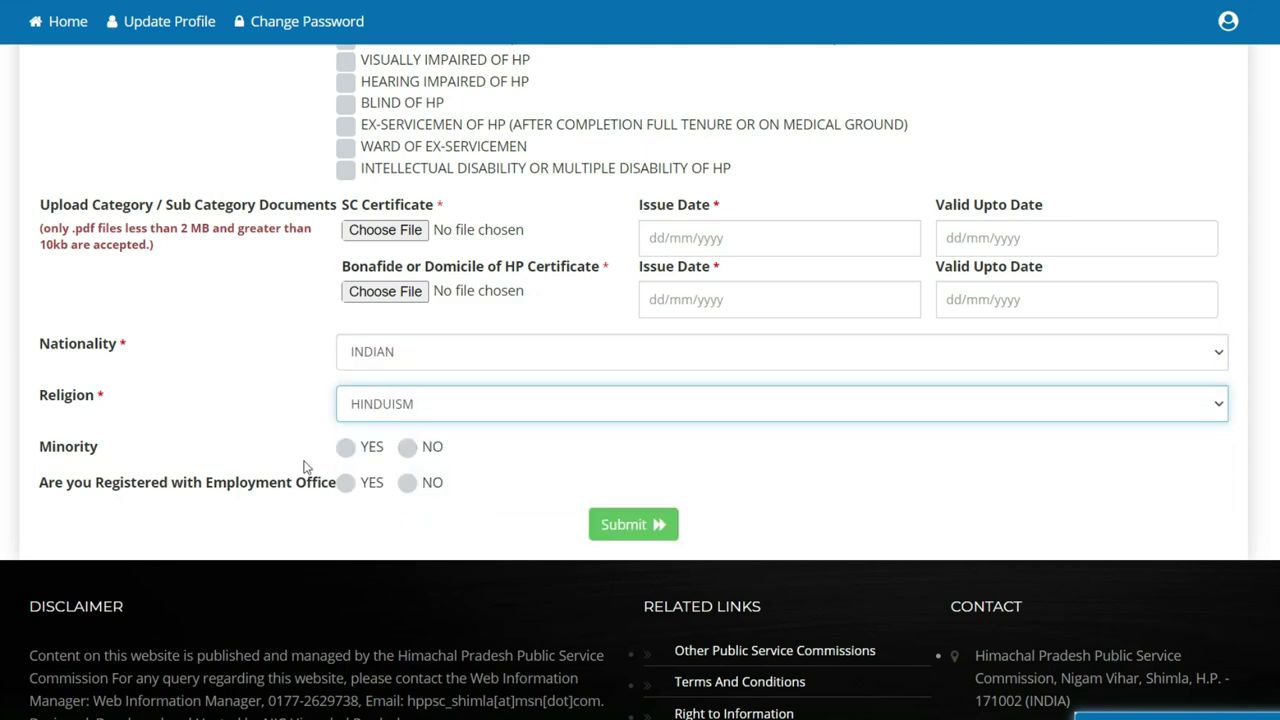
Answer NO for Minority and YES for registration with the Employment Office, and submit the Personal Information form.
{"action": "left_click", "coordinate": [406, 452]}
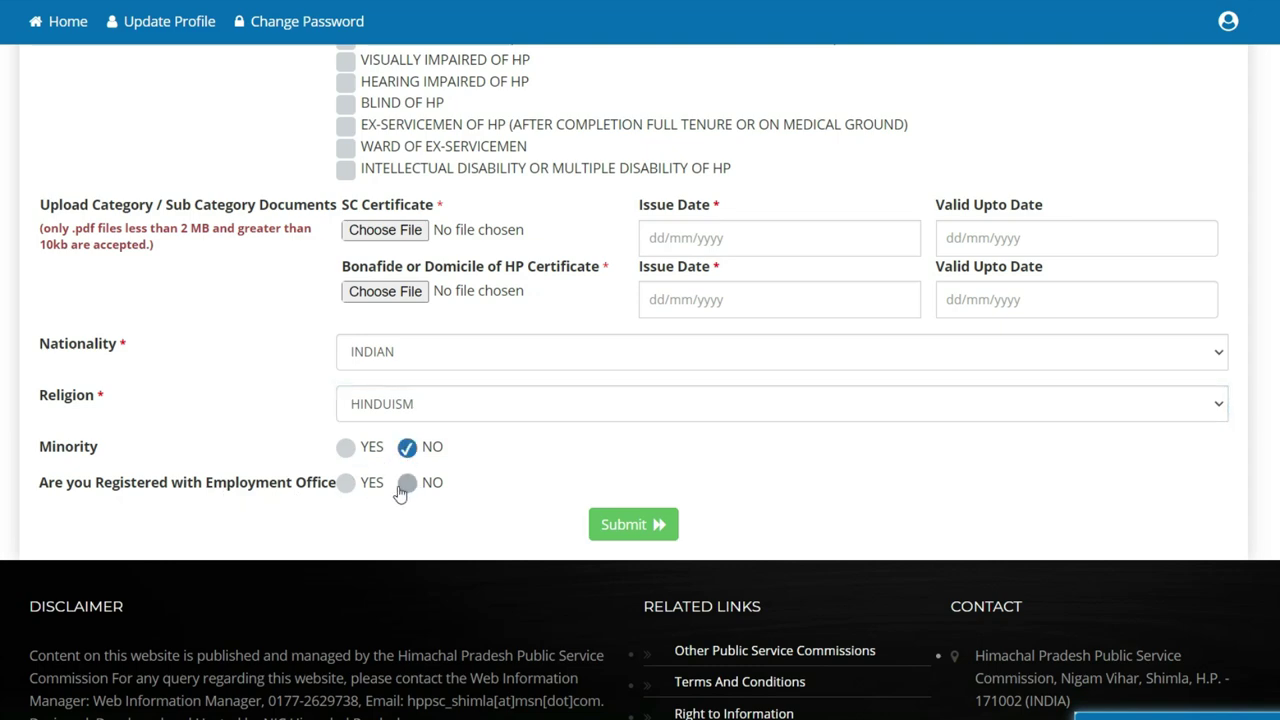
{"action": "left_click", "coordinate": [346, 484]}
{"action": "scroll", "coordinate": [563, 408], "scroll_direction": "down", "scroll_amount": 1}
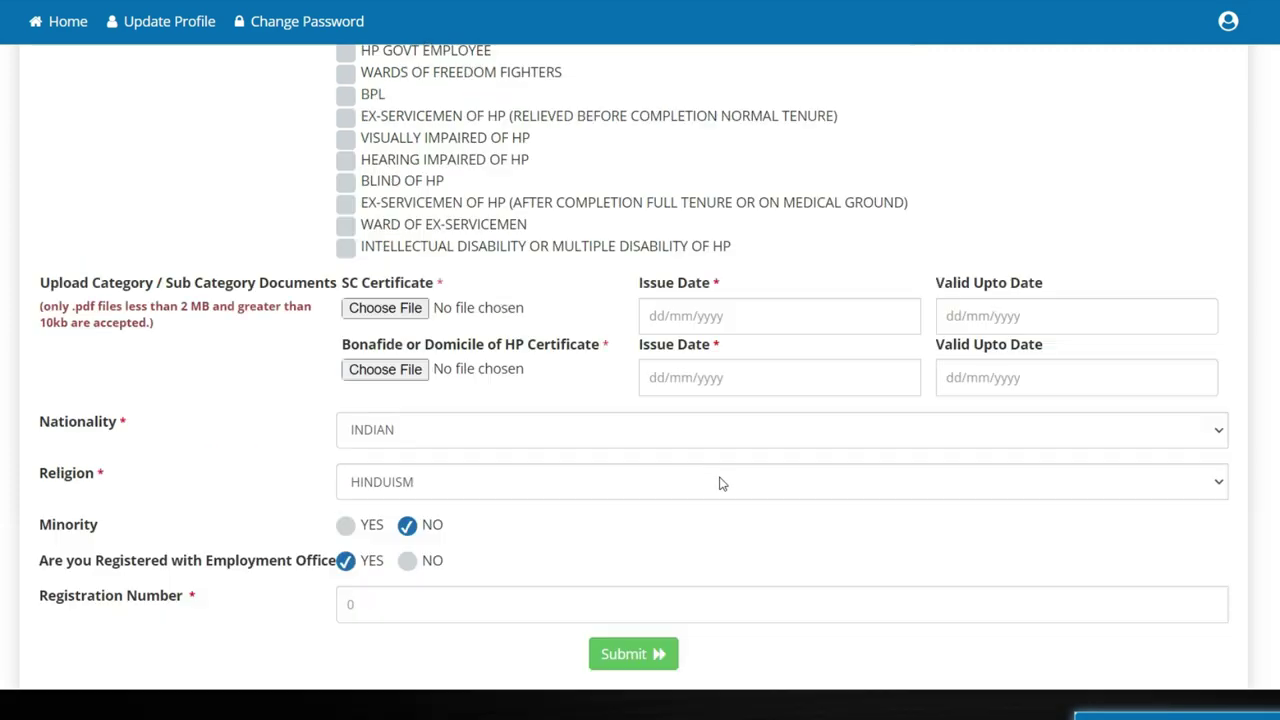
{"action": "left_click", "coordinate": [633, 497]}
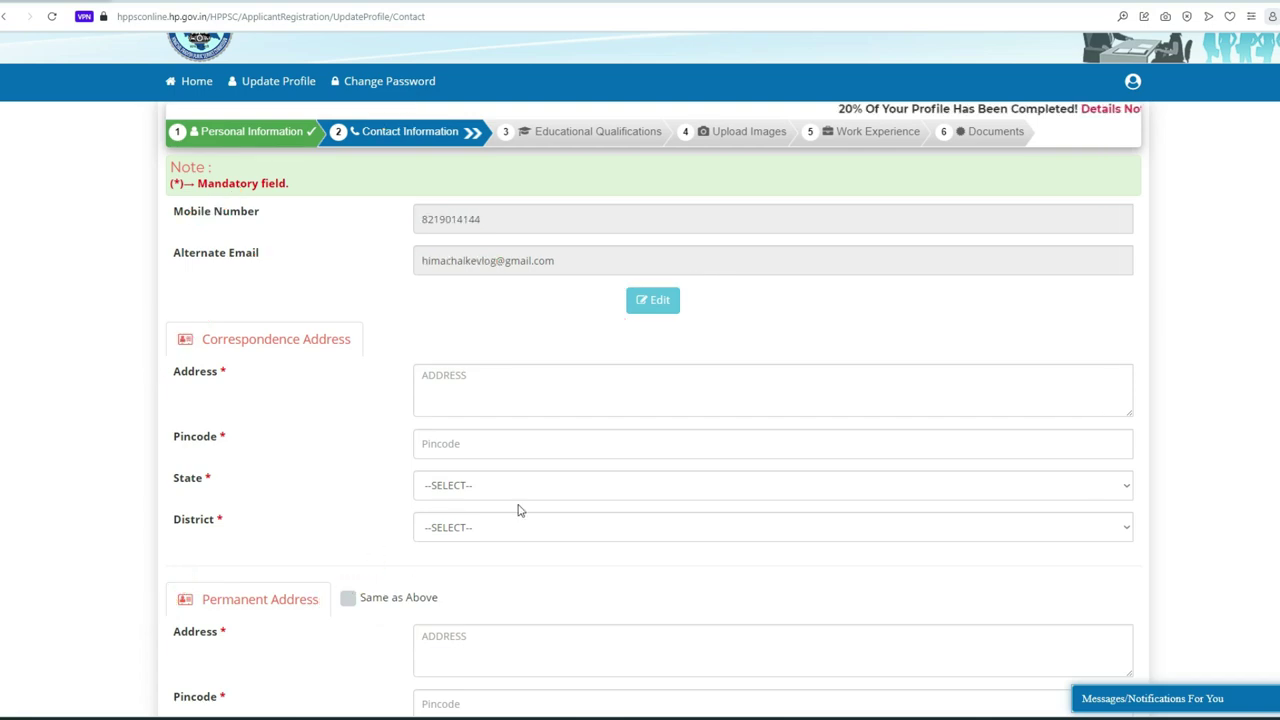
Fill in the correspondence address, mark the permanent address as Same as Above, and confirm saving the Contact Information.
{"action": "scroll", "coordinate": [520, 508], "scroll_direction": "down", "scroll_amount": 3}
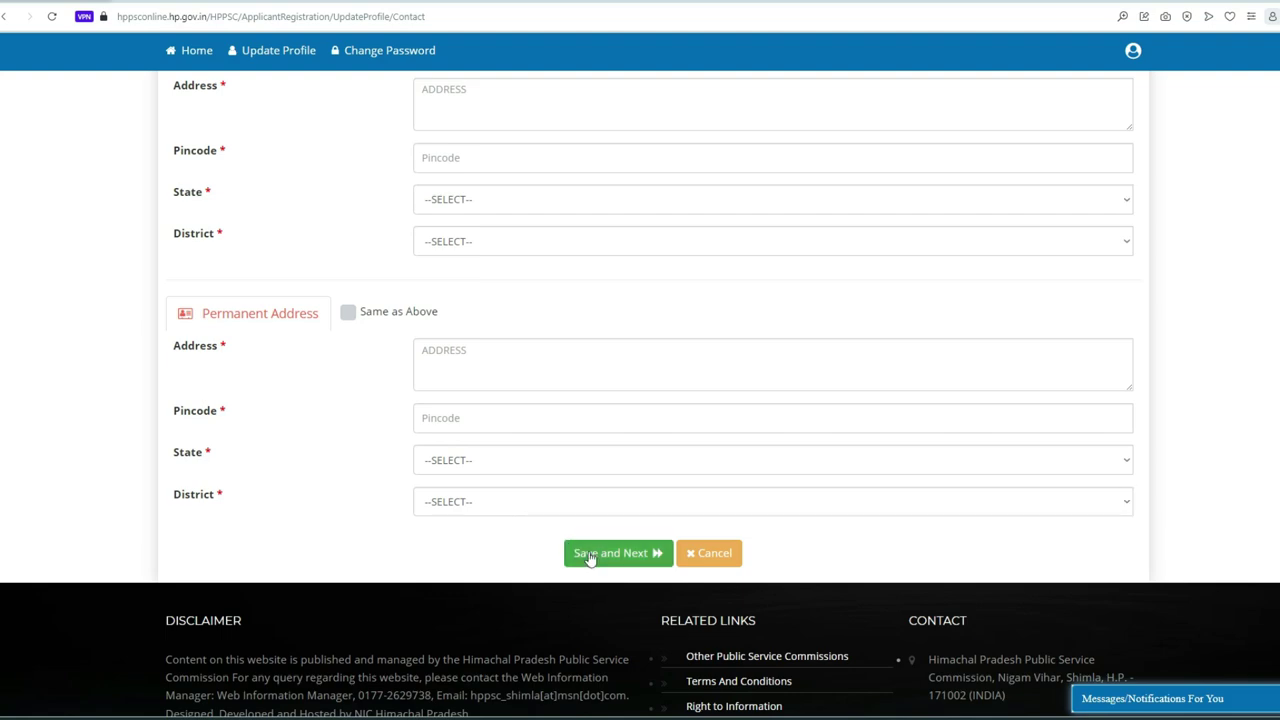
{"action": "scroll", "coordinate": [619, 565], "scroll_direction": "up", "scroll_amount": 1}
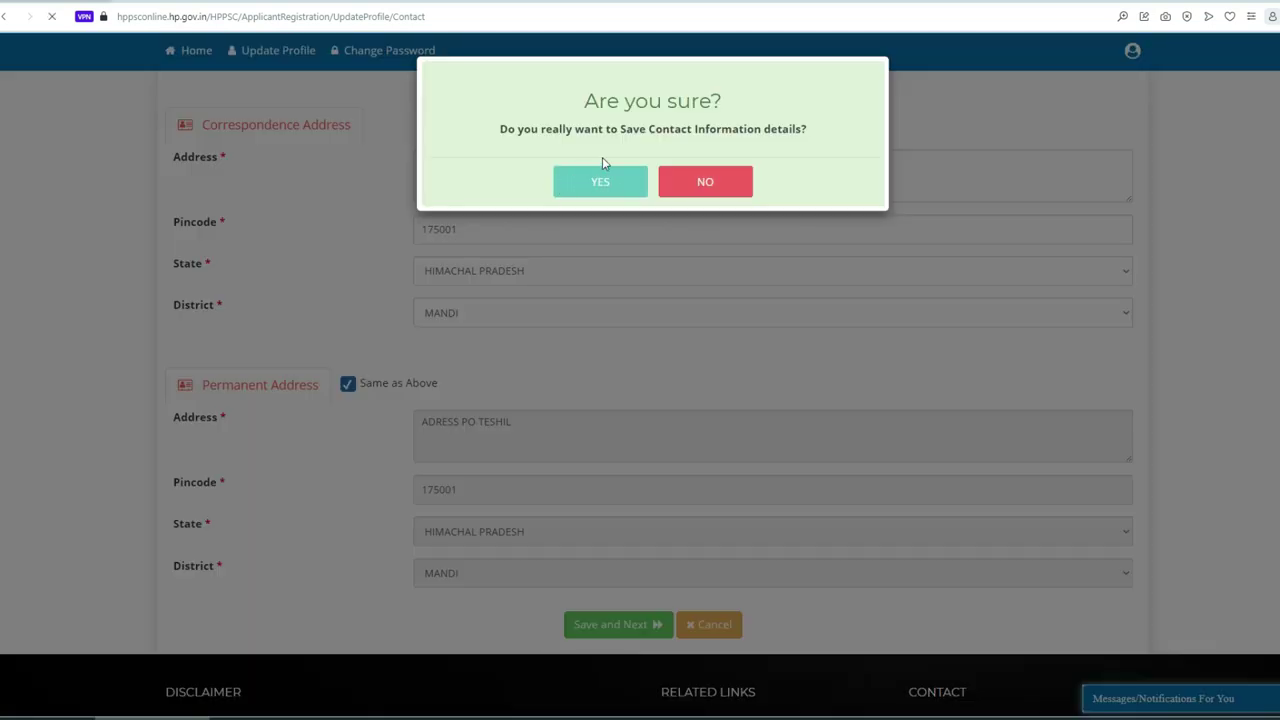
{"action": "left_click", "coordinate": [597, 198]}
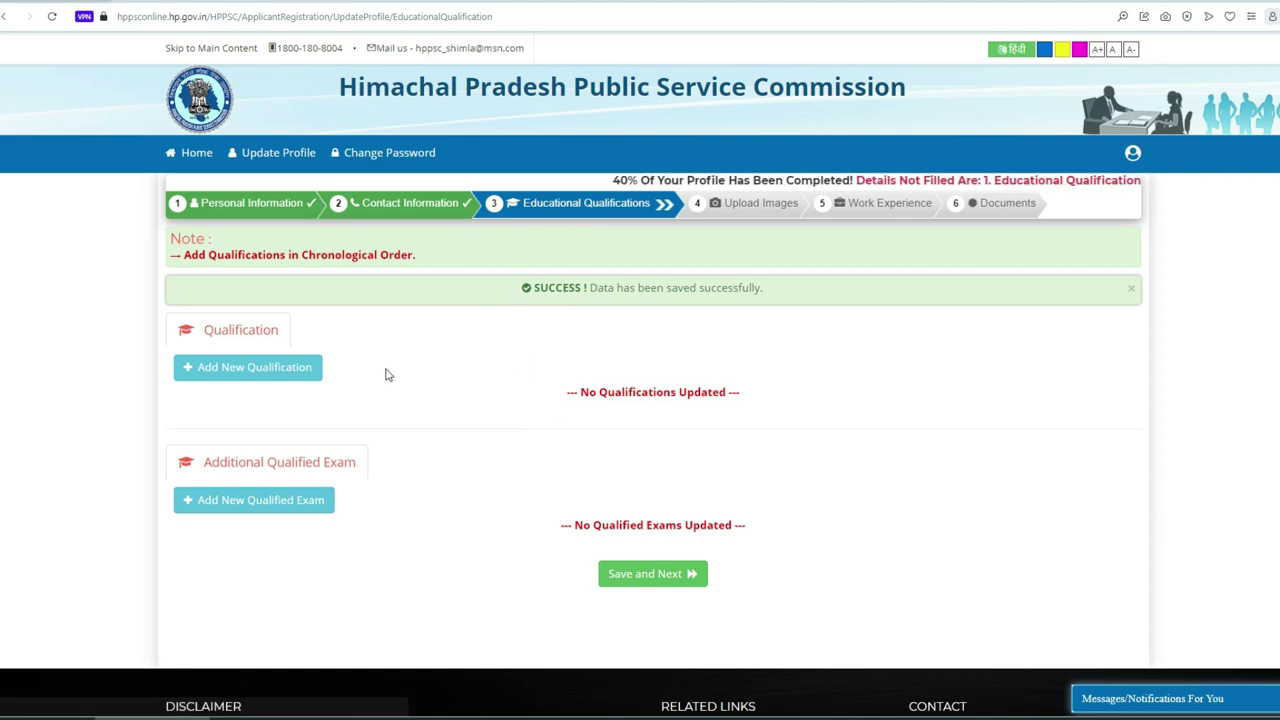
Start a new qualification with level MATRICULATION, qualification 10TH and specialisation GENERAL.
{"action": "left_click", "coordinate": [224, 369]}
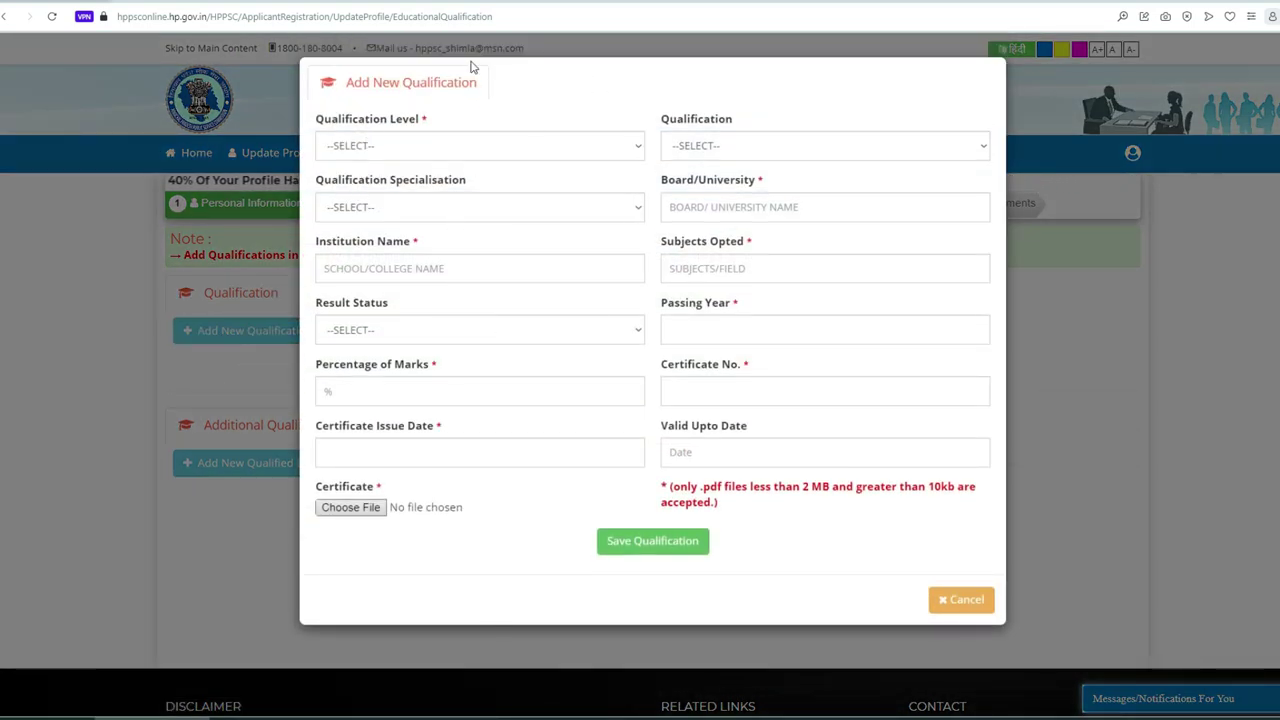
{"action": "left_click", "coordinate": [361, 146]}
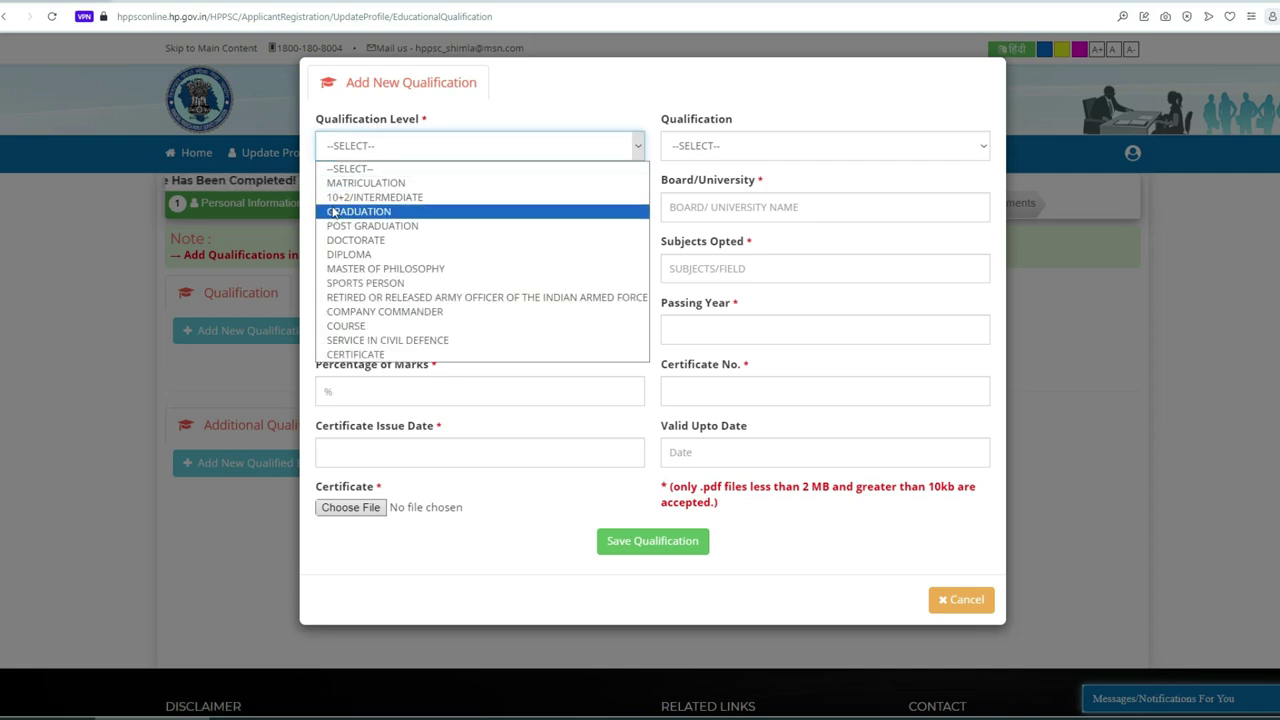
{"action": "key", "text": "Escape"}
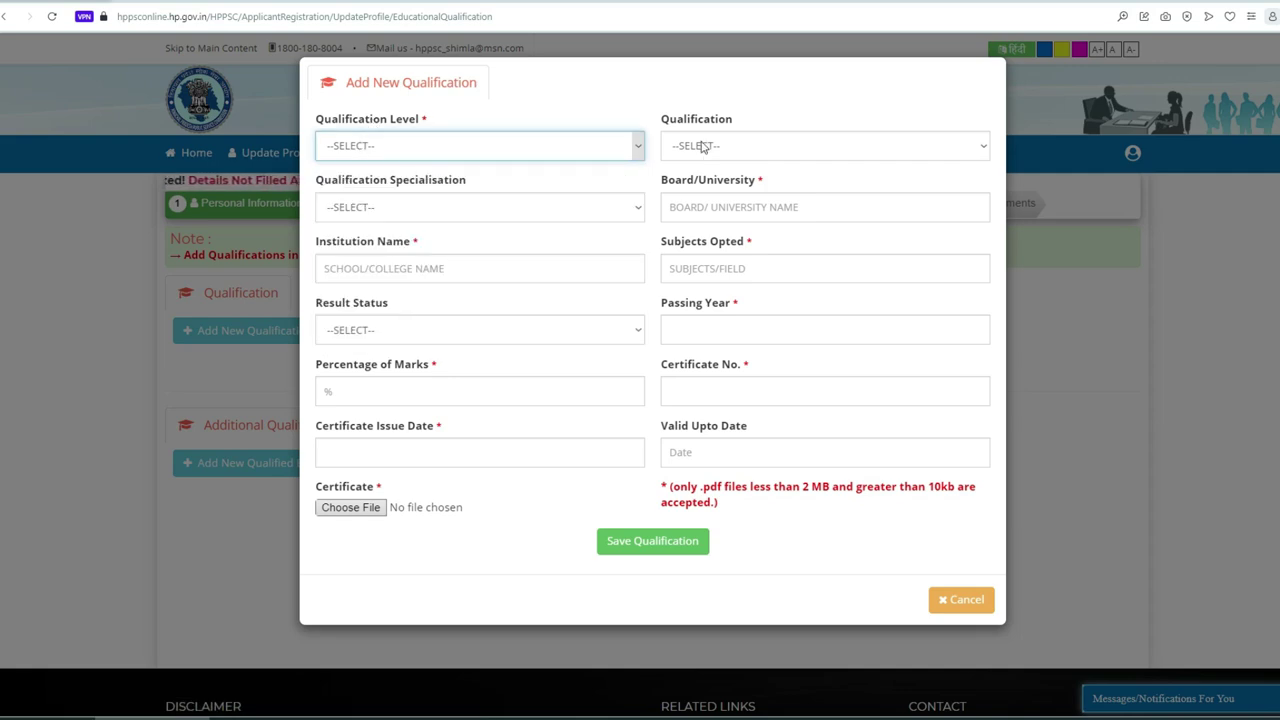
{"action": "key", "text": "Down"}
{"action": "key", "text": "Tab"}
{"action": "key", "text": "alt+Down"}
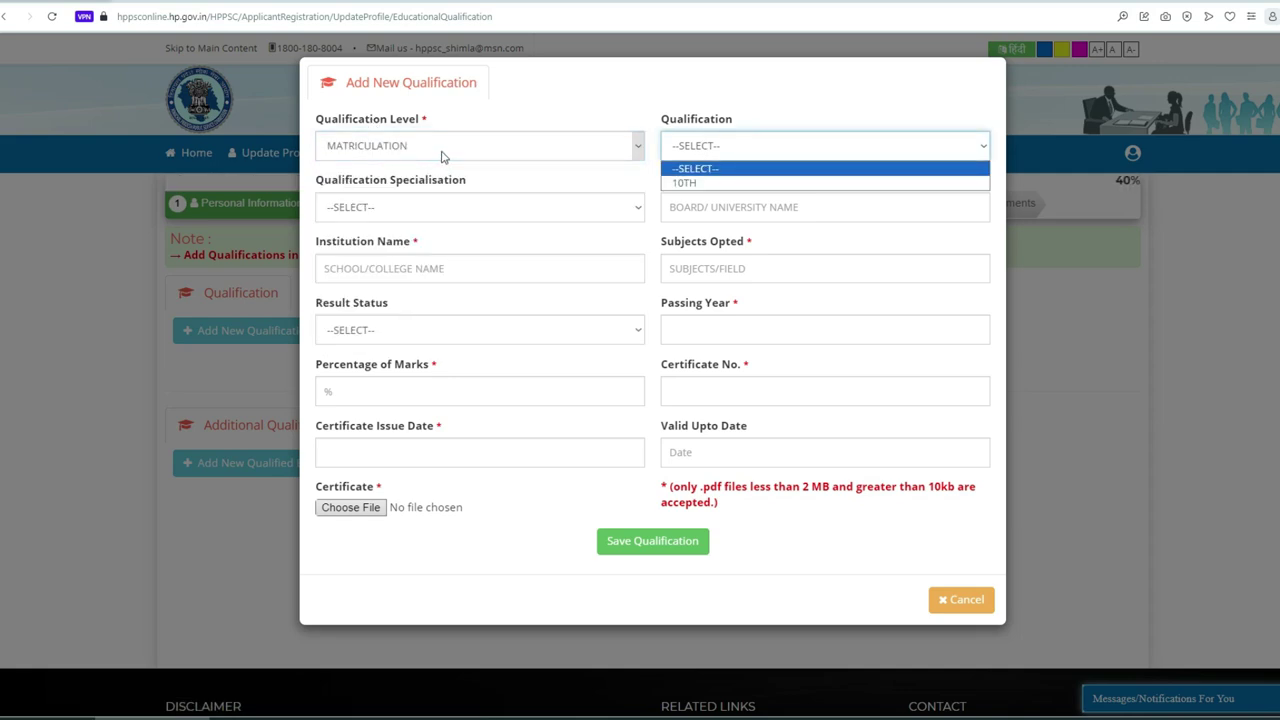
{"action": "left_click", "coordinate": [675, 183]}
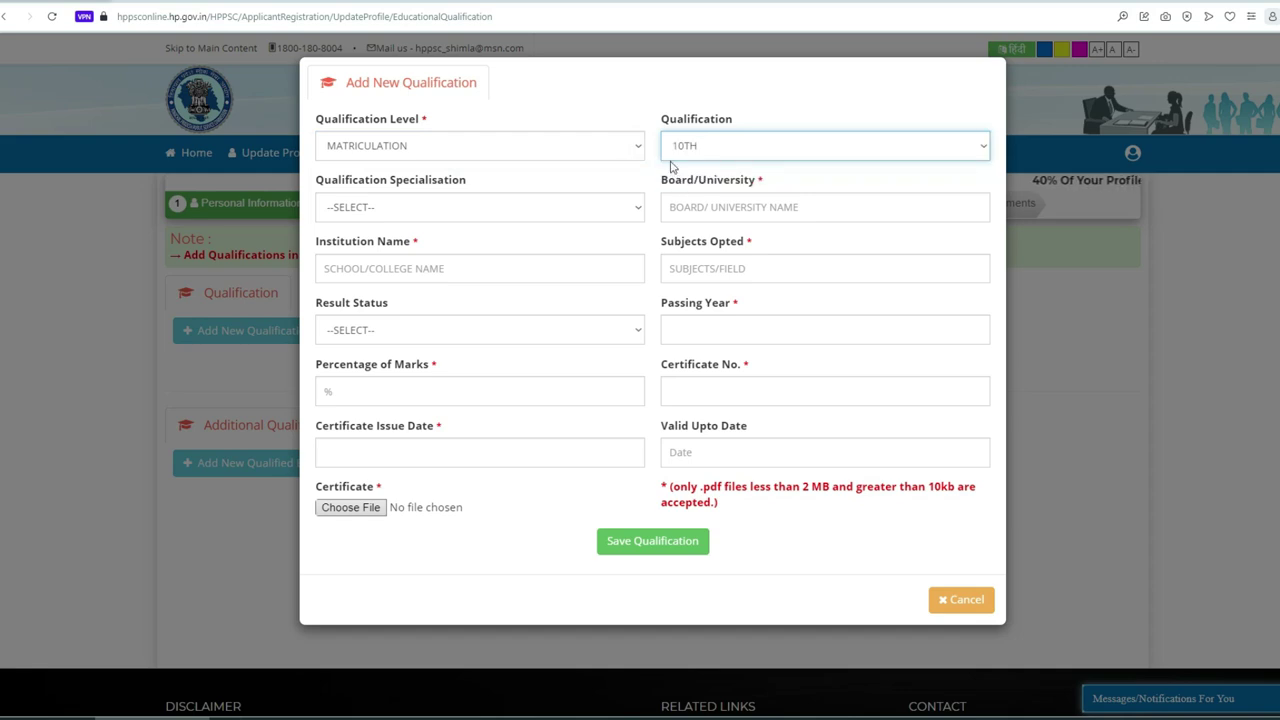
{"action": "left_click", "coordinate": [344, 210]}
{"action": "left_click", "coordinate": [348, 243]}
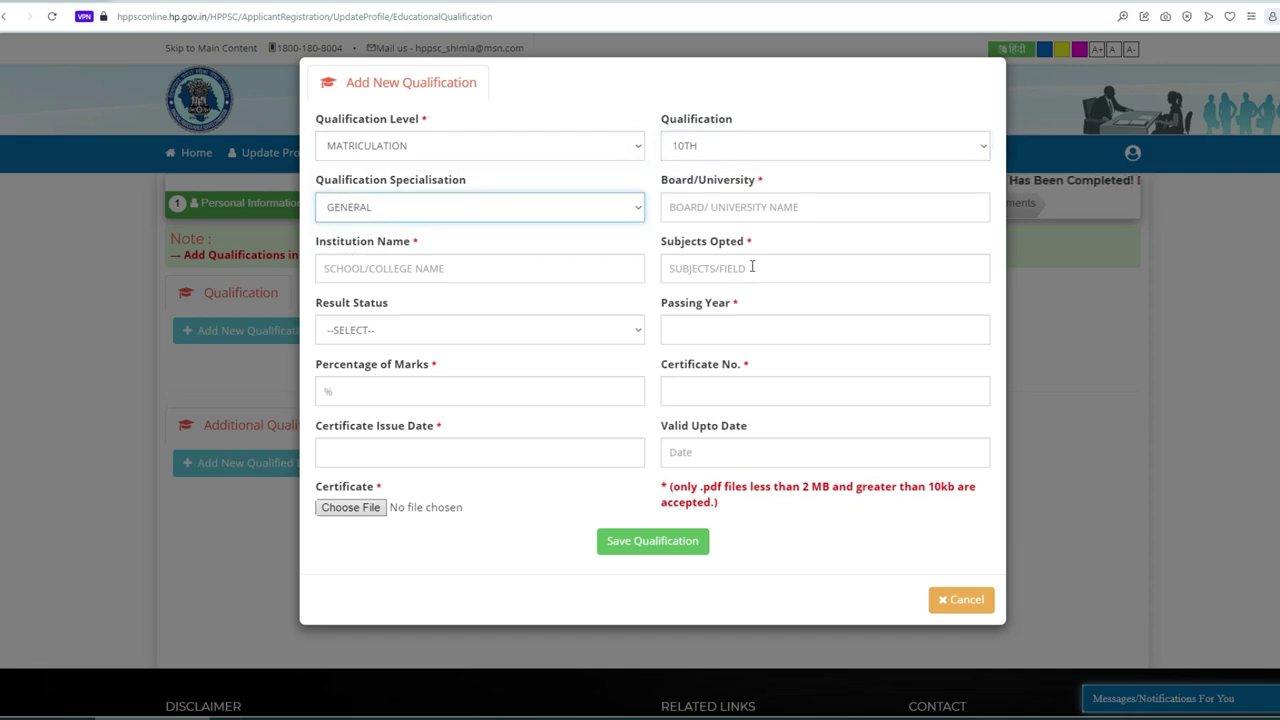
Enter board HPBOSE, institution SCHOOL and subjects ALL for the 10TH qualification, and set its Result Status to Pass.
{"action": "left_click", "coordinate": [733, 213]}
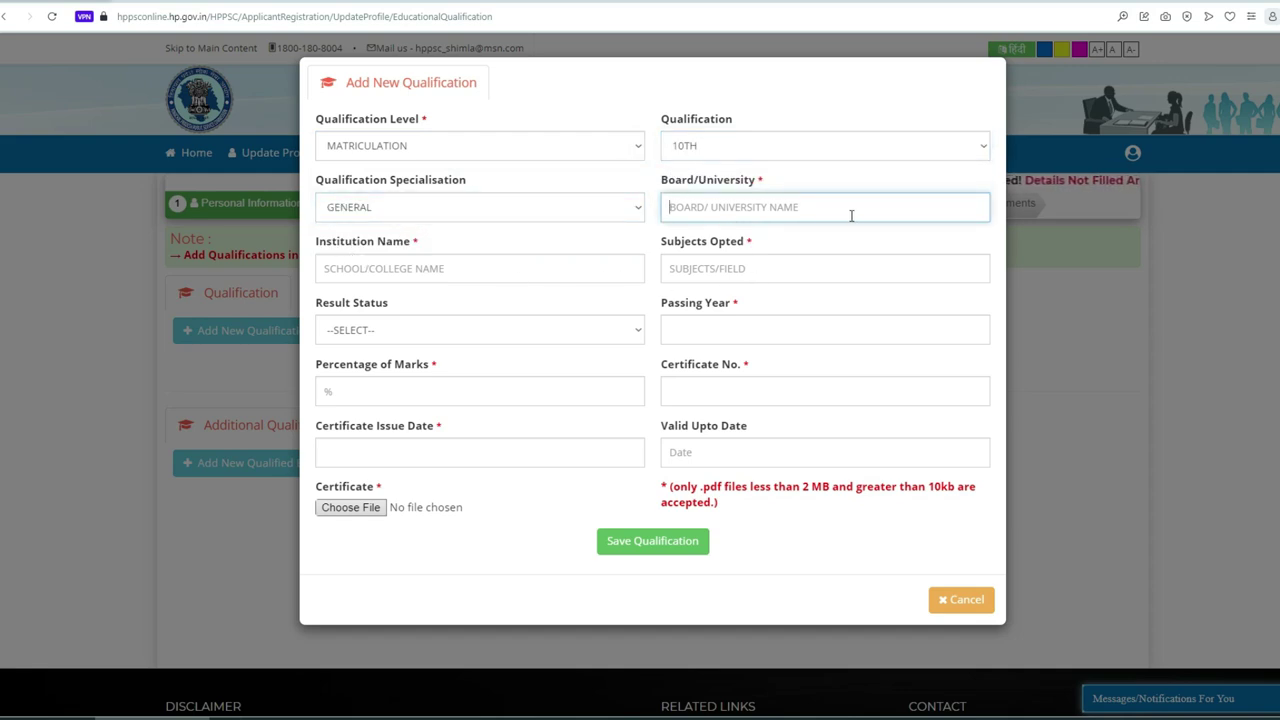
{"action": "left_click", "coordinate": [385, 269]}
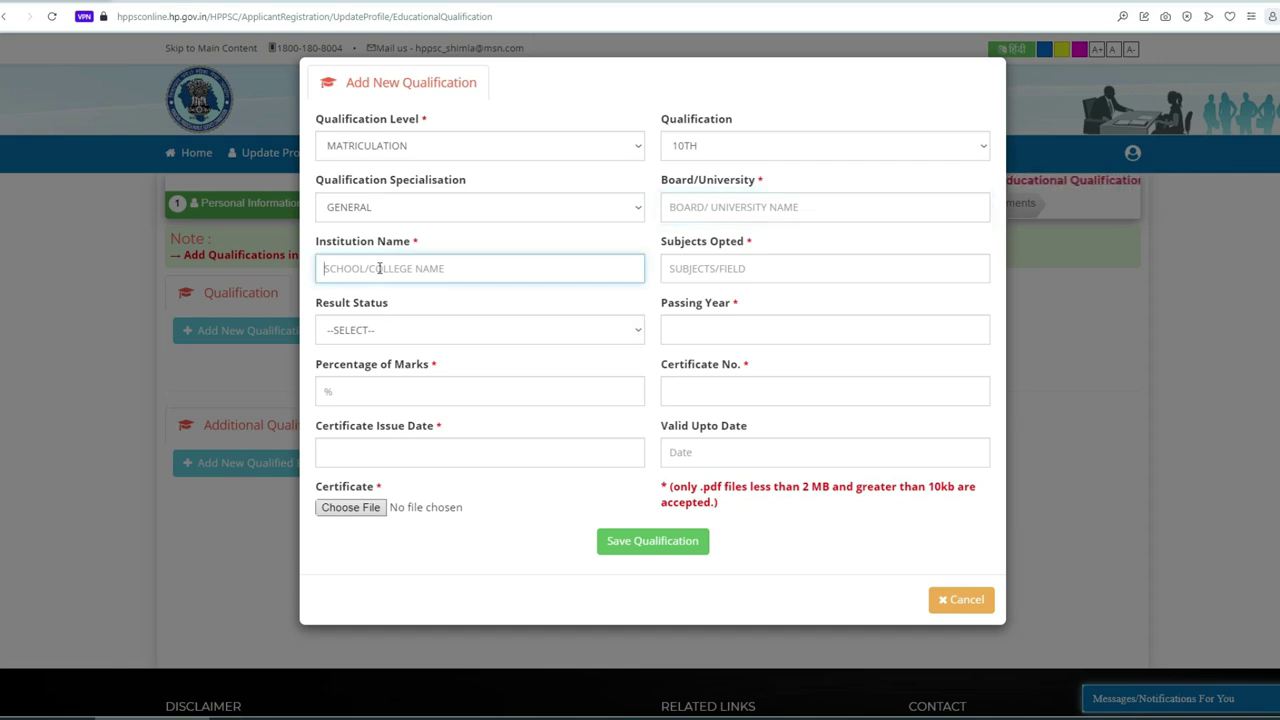
{"action": "left_click", "coordinate": [713, 271]}
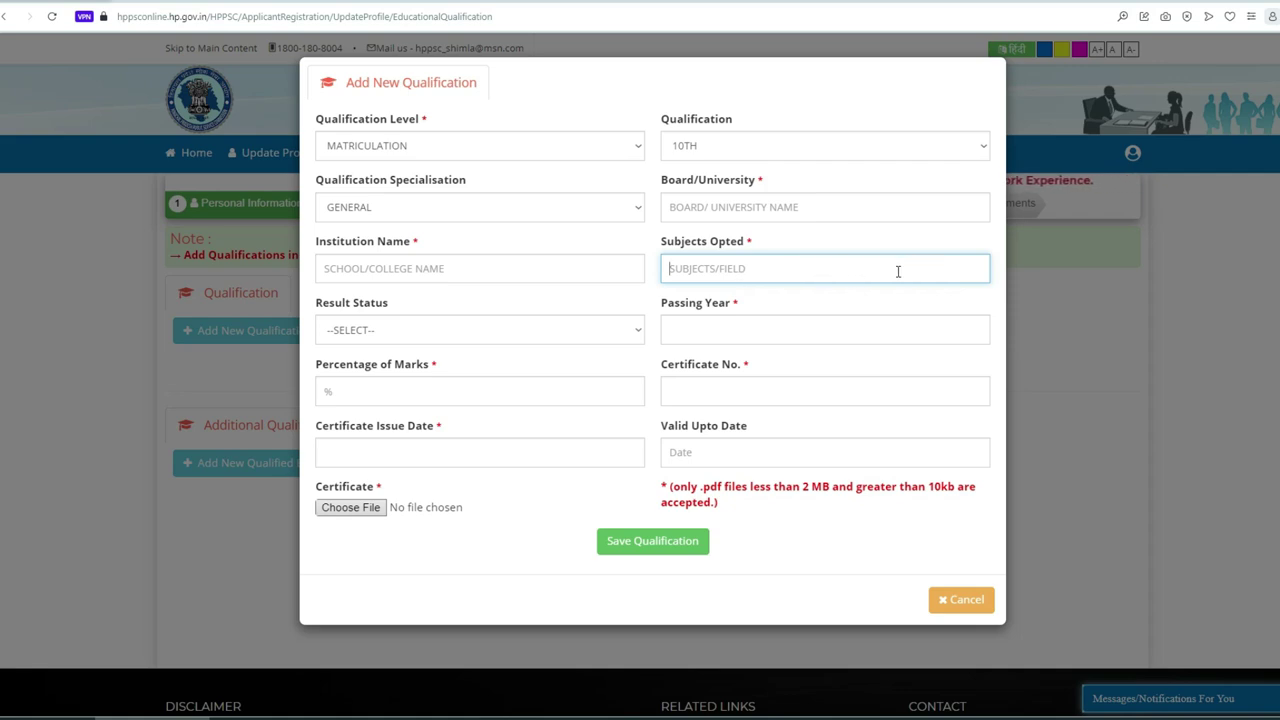
{"action": "left_click", "coordinate": [403, 335]}
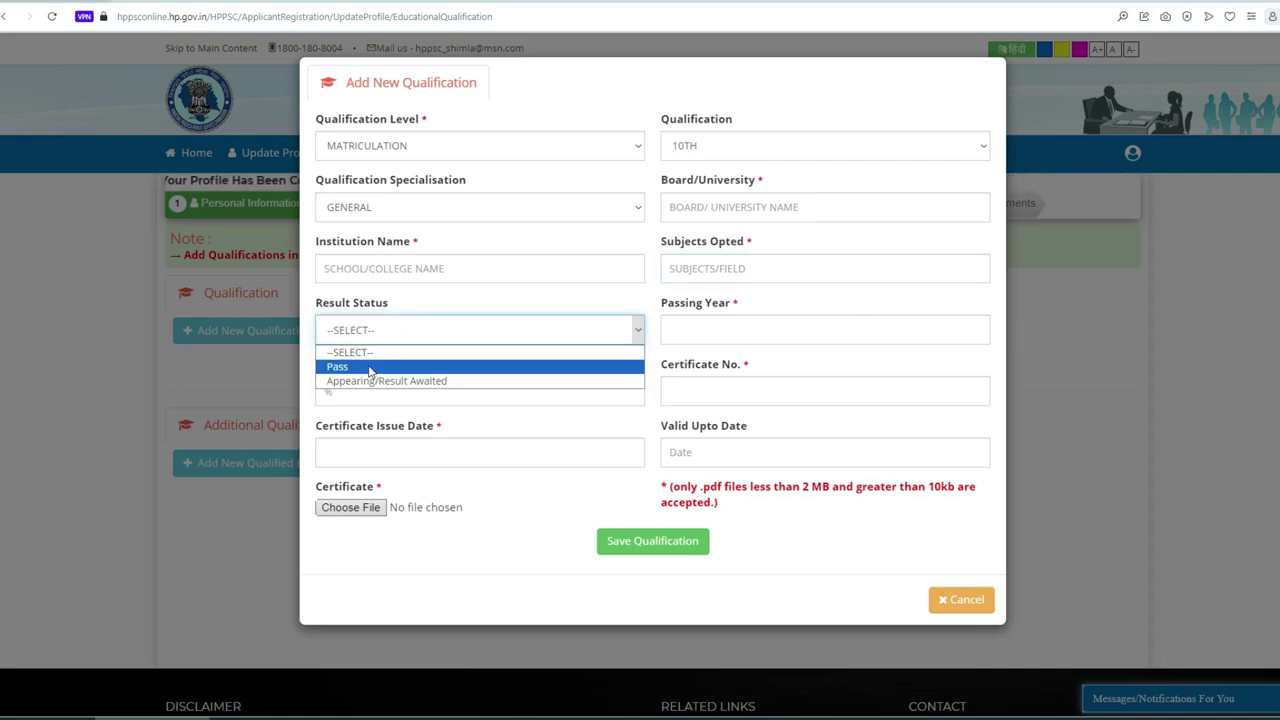
{"action": "left_click", "coordinate": [371, 366]}
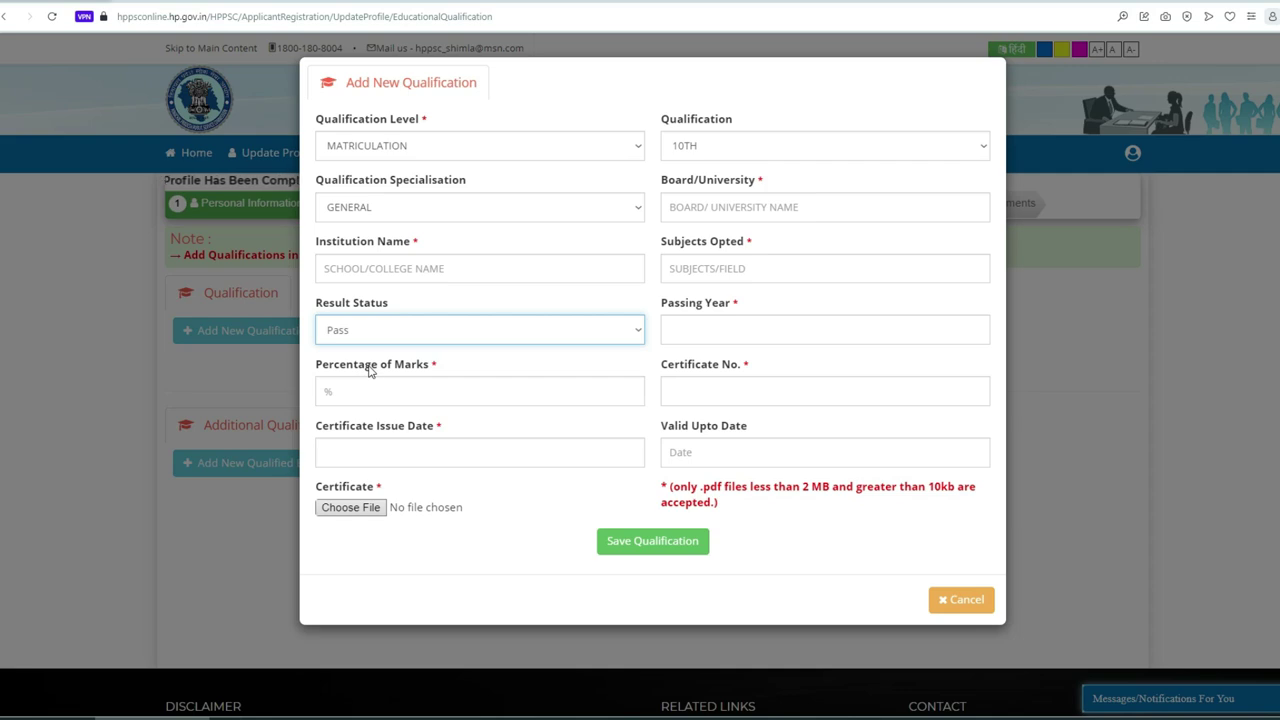
Fill in passing year 2013, 65% marks, the certificate number and issue date 18-04-2013 for the 10TH qualification, and save it.
{"action": "left_click", "coordinate": [688, 328]}
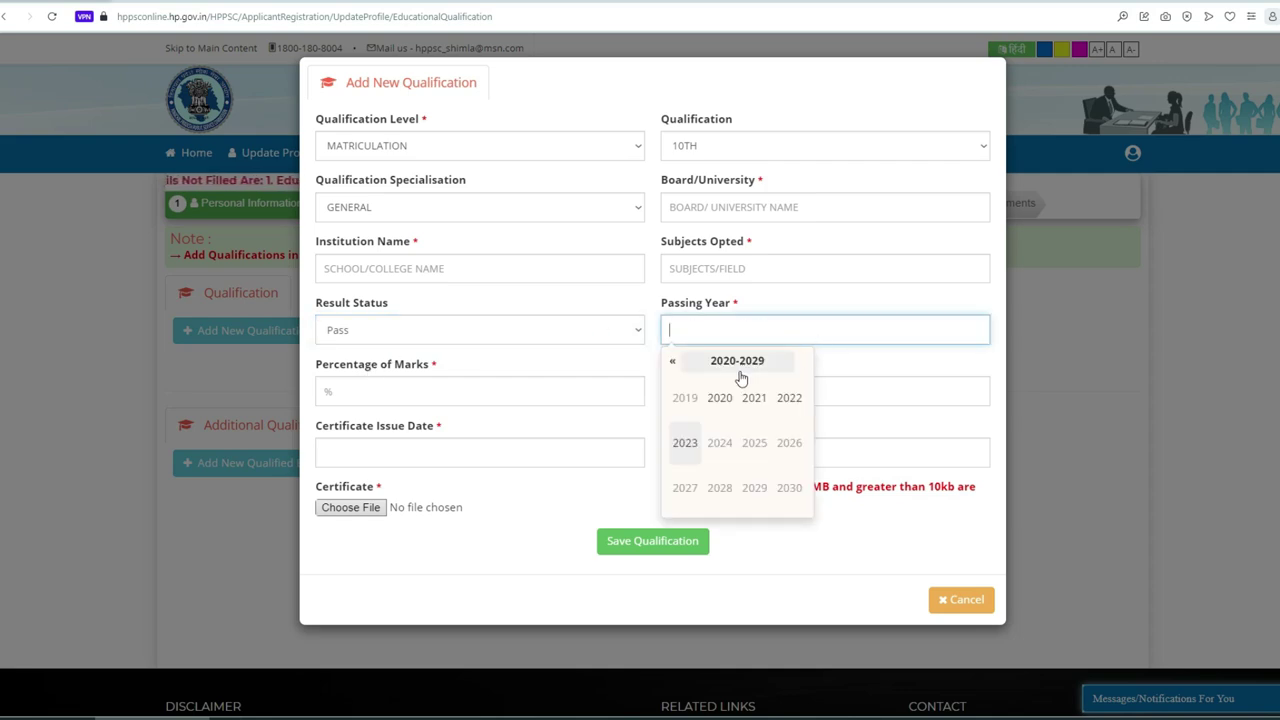
{"action": "left_click", "coordinate": [454, 398]}
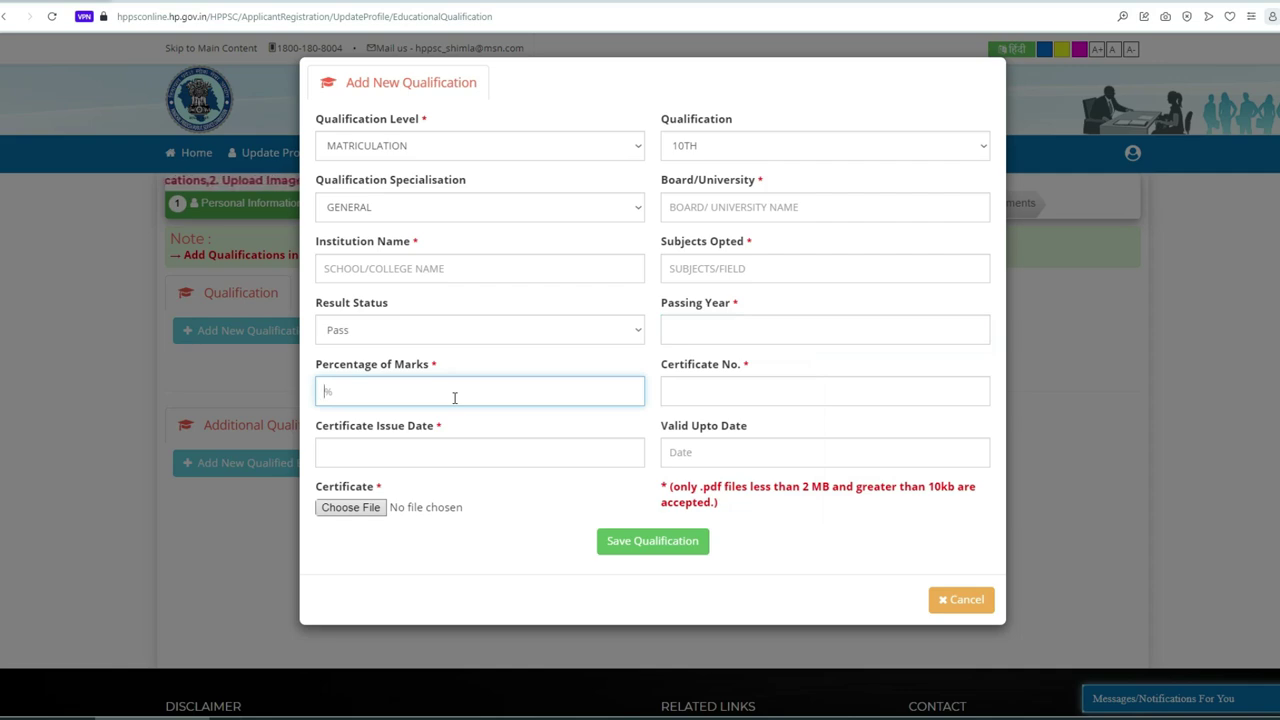
{"action": "left_click", "coordinate": [676, 395]}
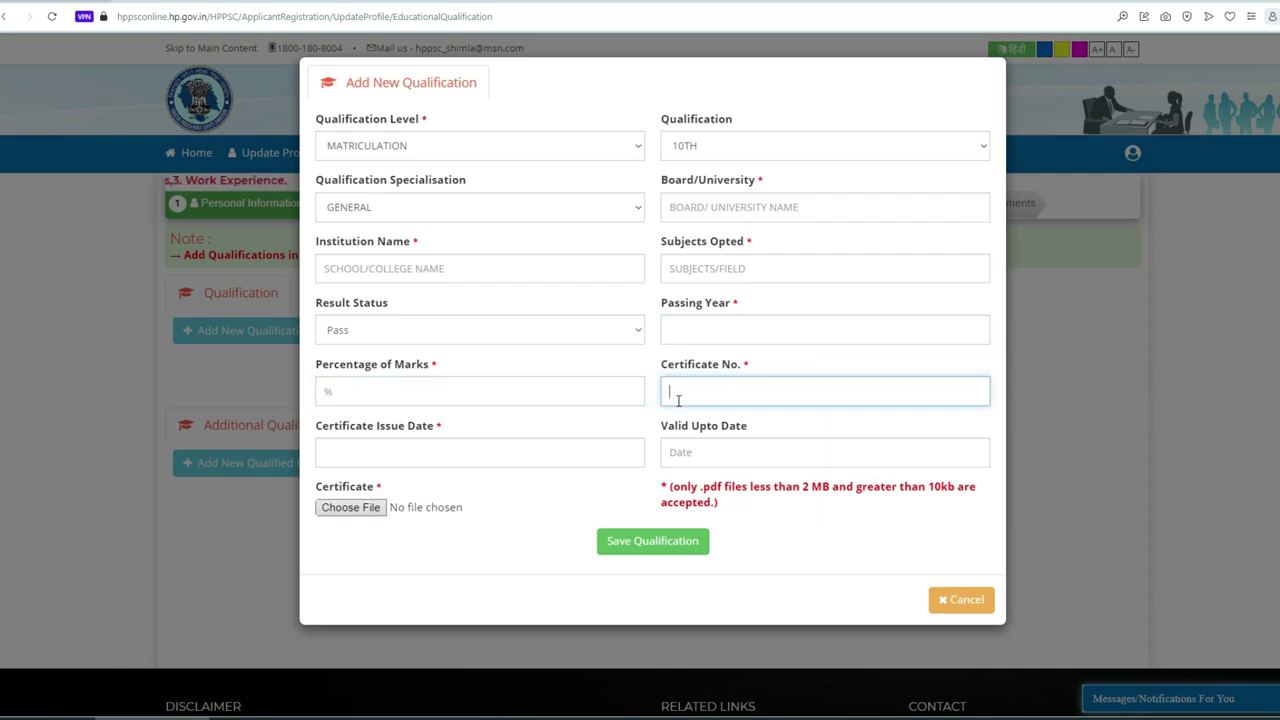
{"action": "left_click", "coordinate": [355, 456]}
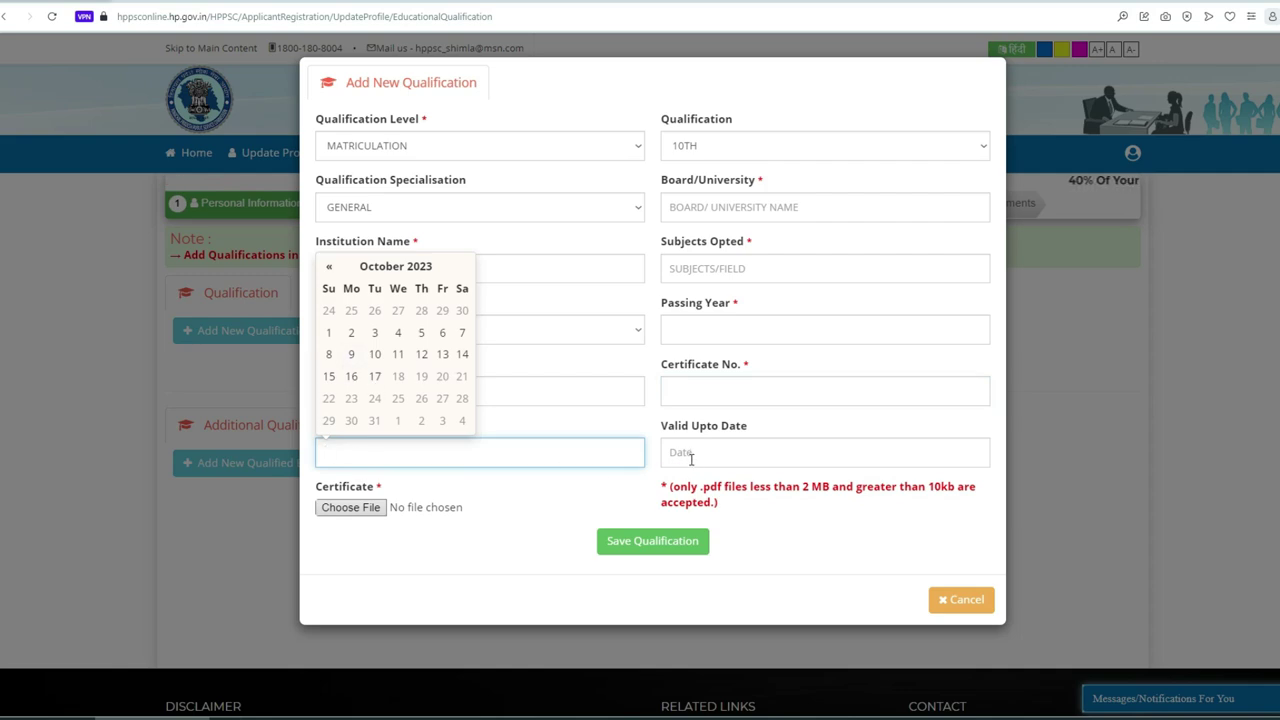
{"action": "left_click", "coordinate": [385, 549]}
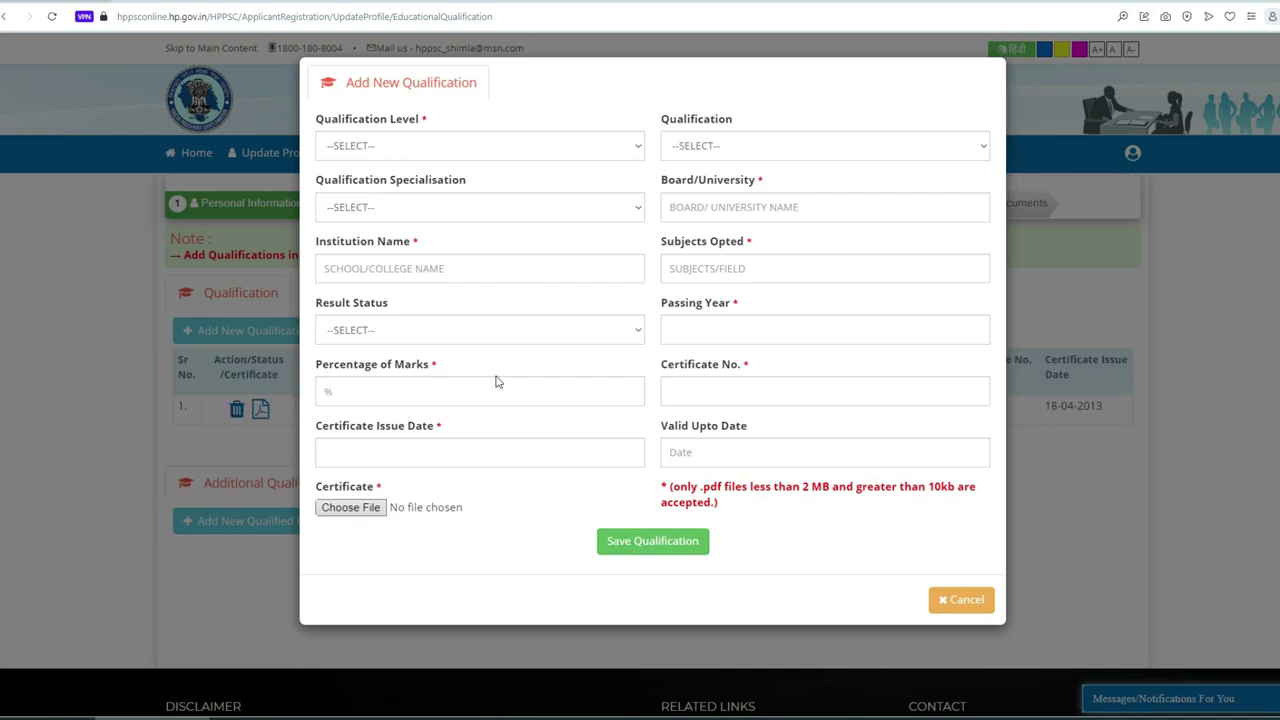
Start a new qualification with level GRADUATION and qualification BACHELOR DEGREE, and go through the available specialisations.
{"action": "left_click", "coordinate": [437, 145]}
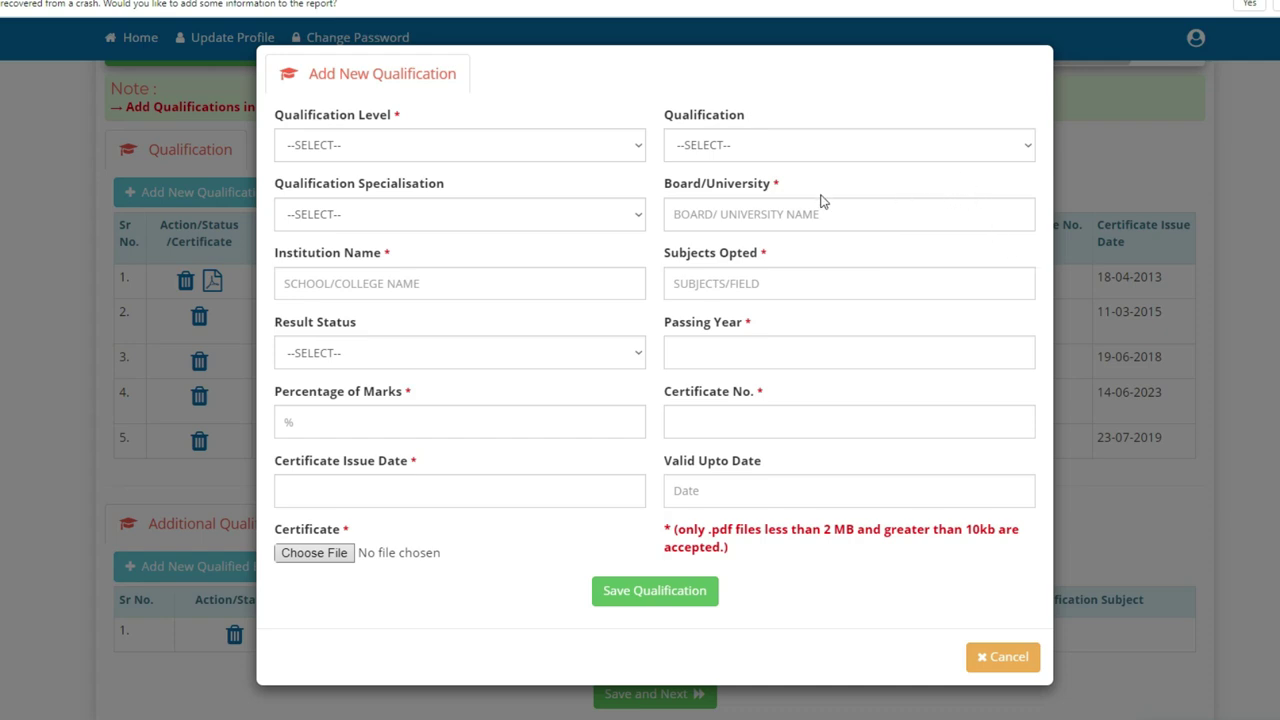
{"action": "left_click", "coordinate": [334, 151]}
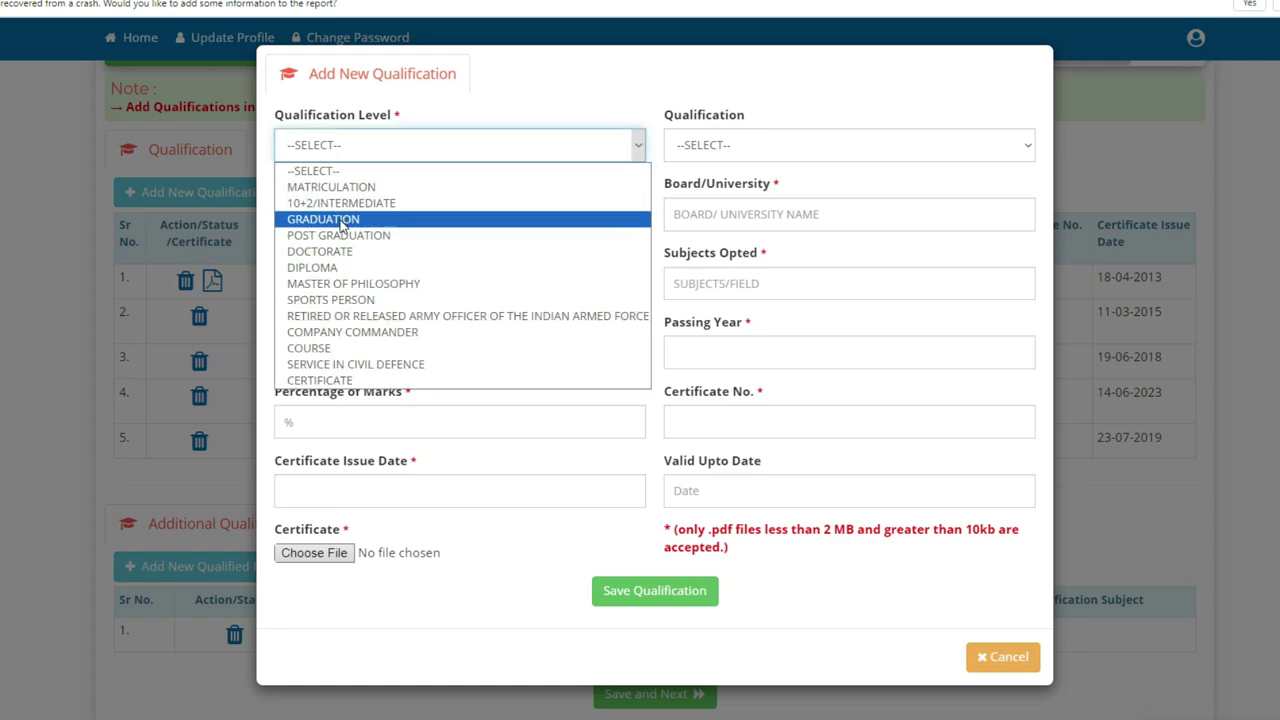
{"action": "key", "text": "Escape"}
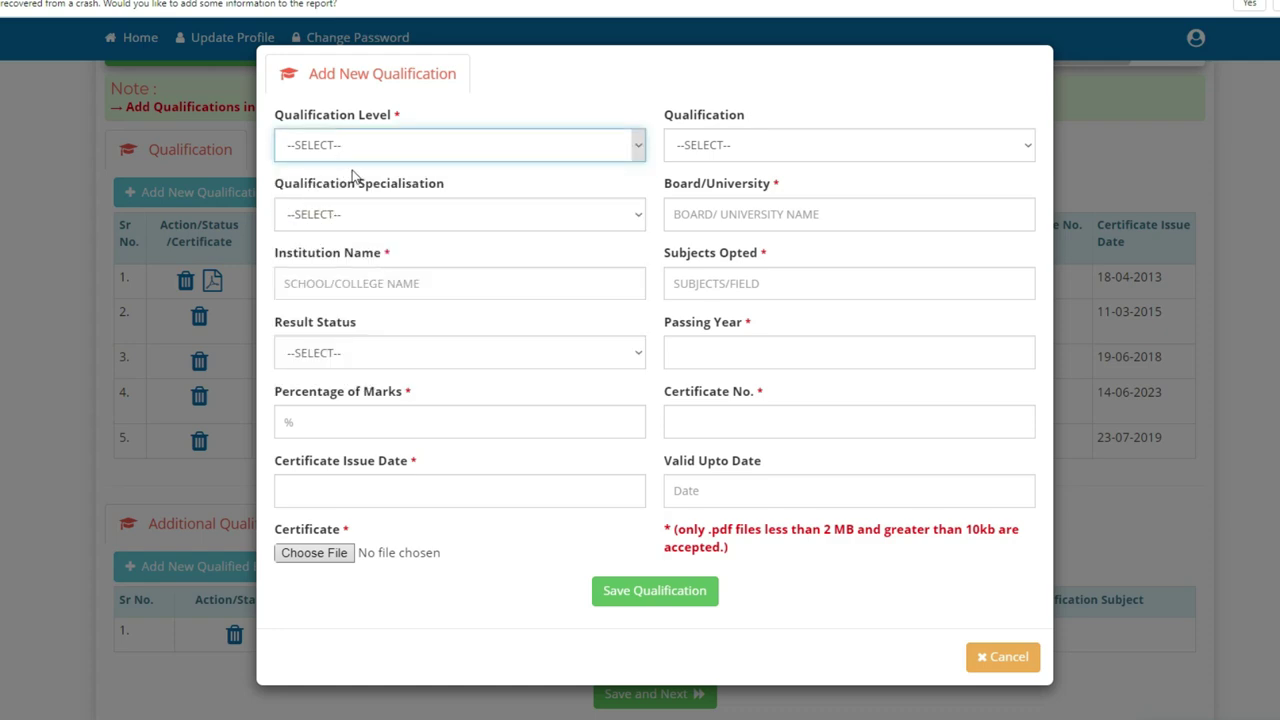
{"action": "key", "text": "g"}
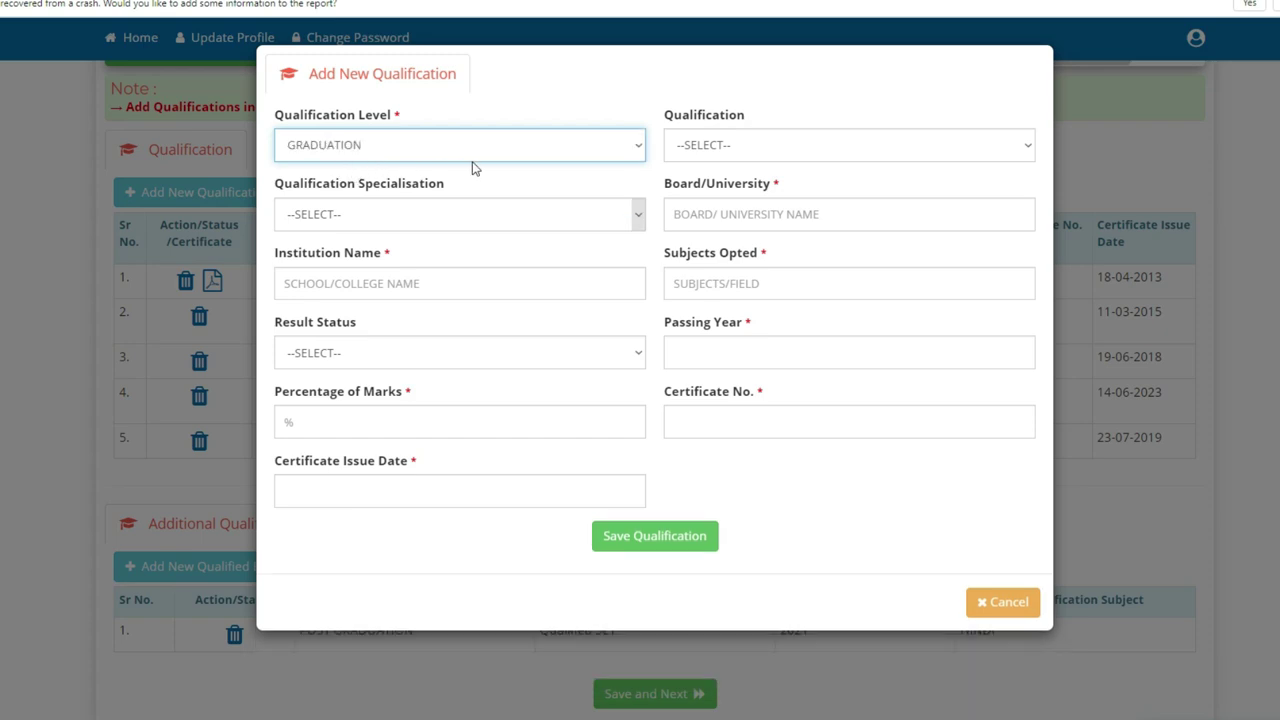
{"action": "left_click", "coordinate": [730, 153]}
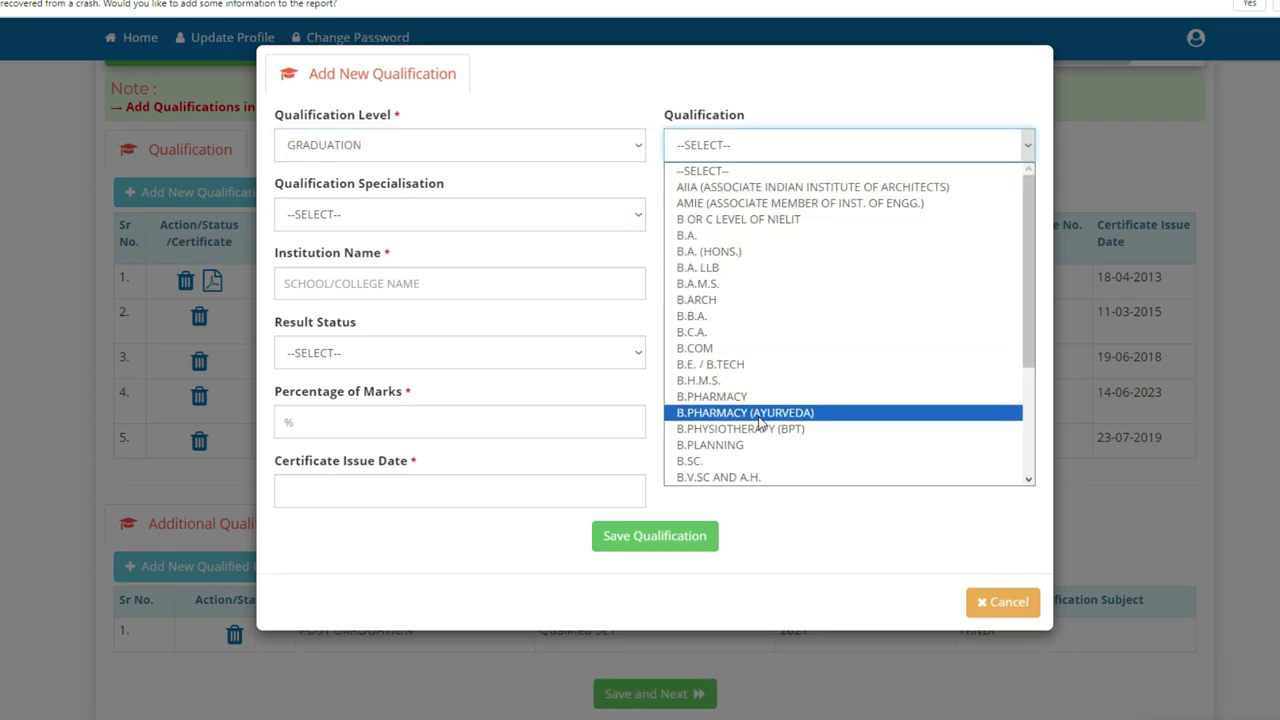
{"action": "scroll", "coordinate": [756, 427], "scroll_direction": "down", "scroll_amount": 2}
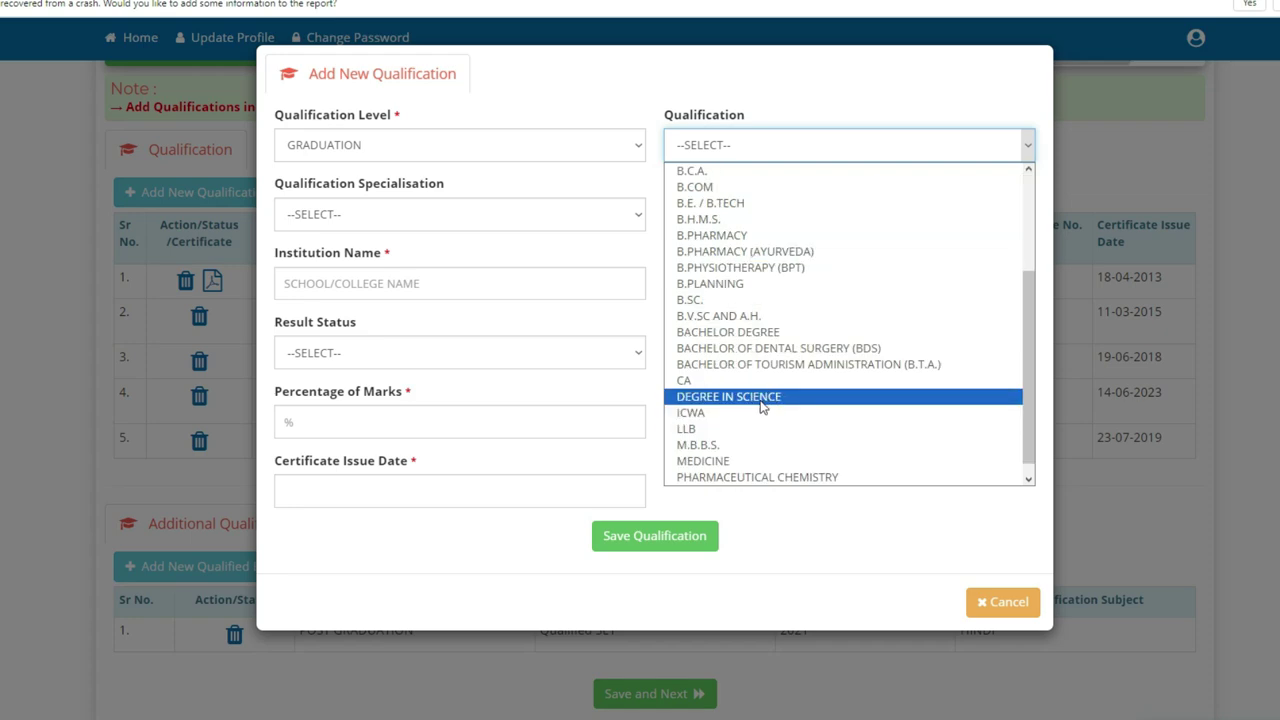
{"action": "left_click", "coordinate": [725, 332]}
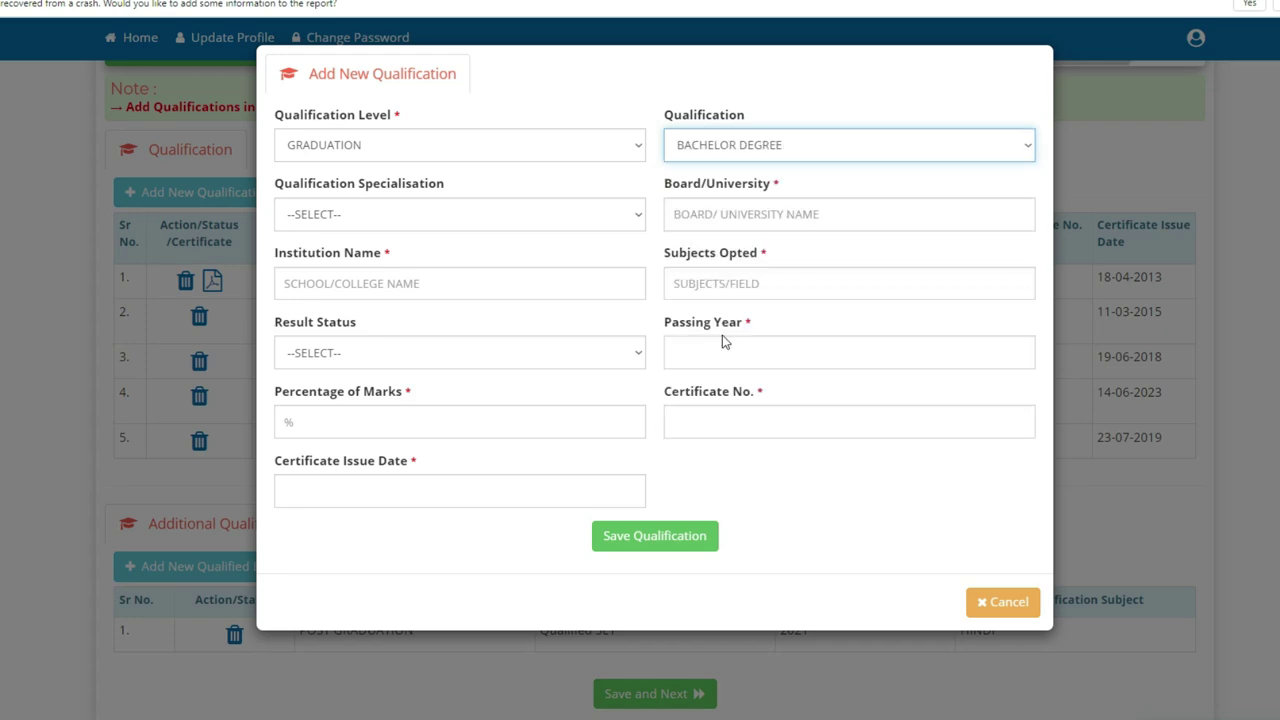
{"action": "left_click", "coordinate": [420, 220]}
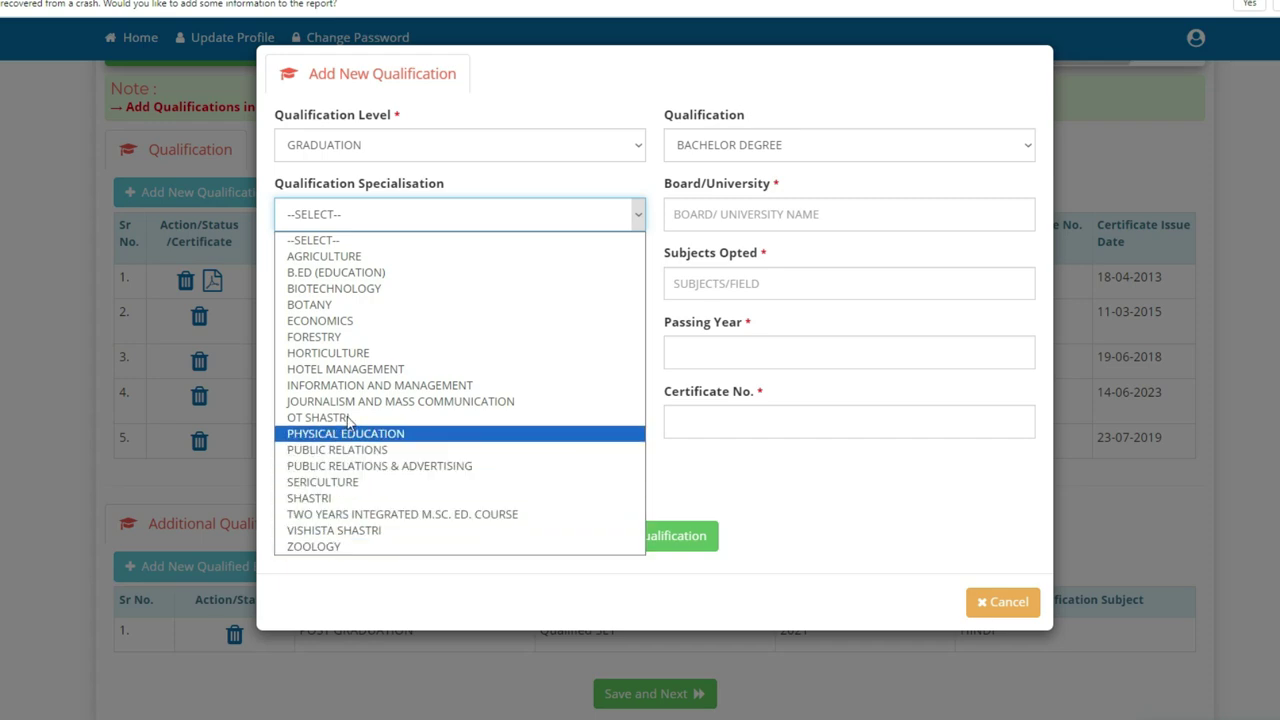
{"action": "left_click", "coordinate": [340, 275]}
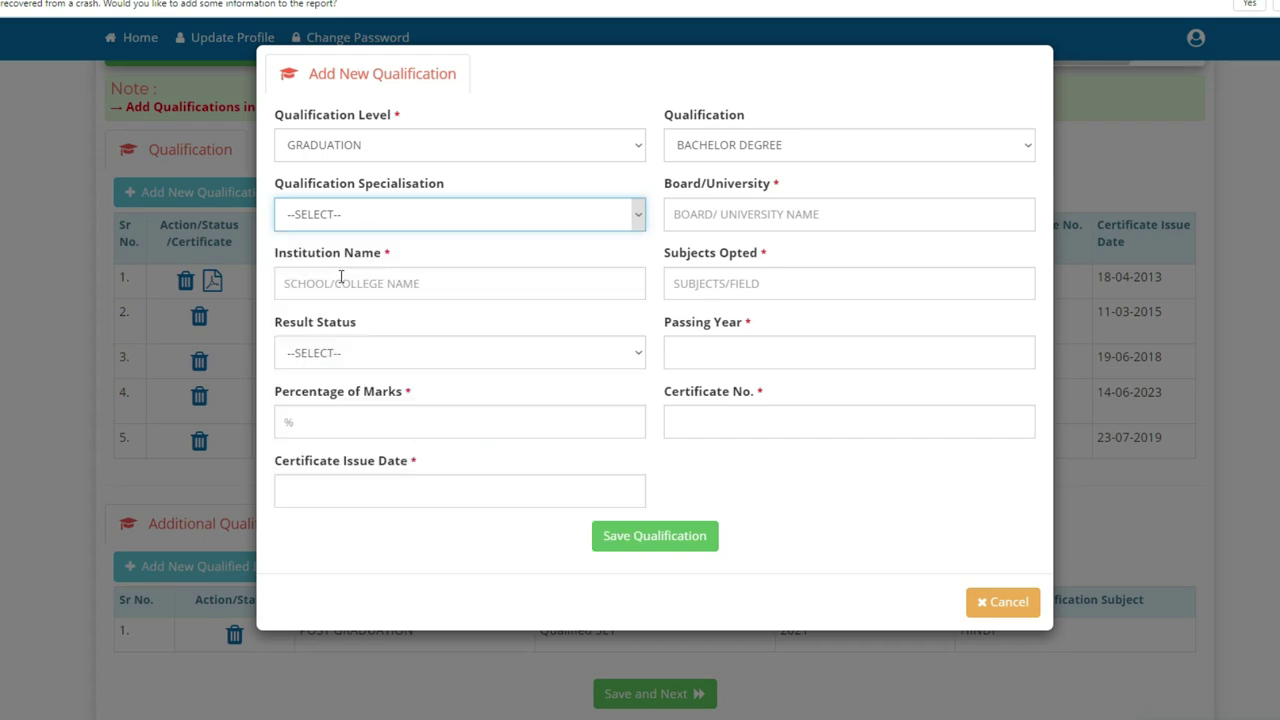
{"action": "left_click", "coordinate": [702, 221]}
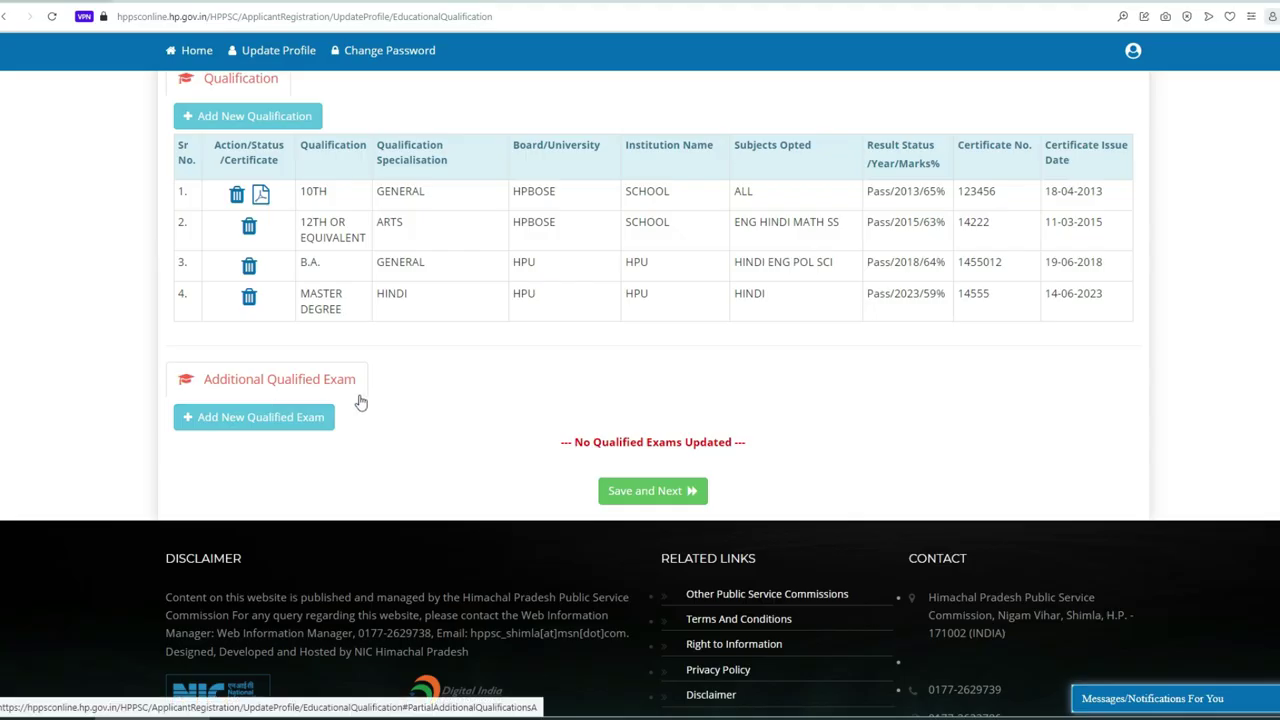
Start a new additional qualified exam entry with NET as the exam and HINDI as the subject.
{"action": "left_click", "coordinate": [248, 420]}
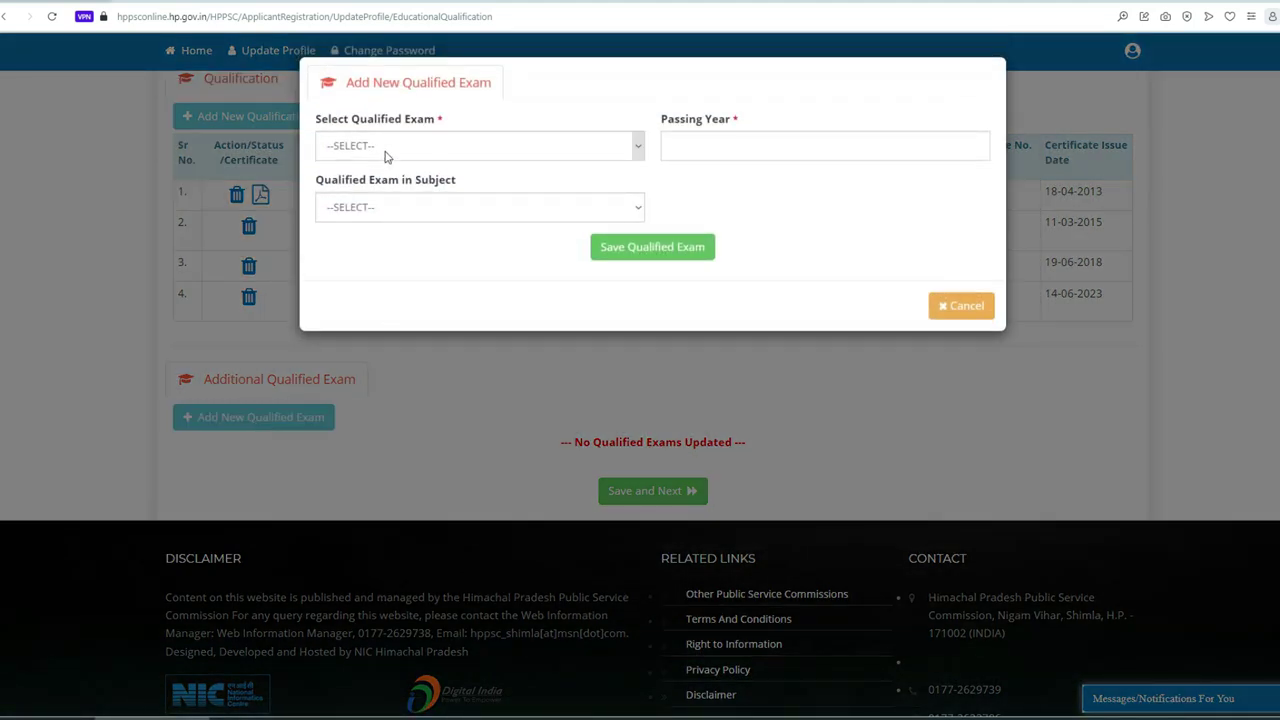
{"action": "left_click", "coordinate": [387, 152]}
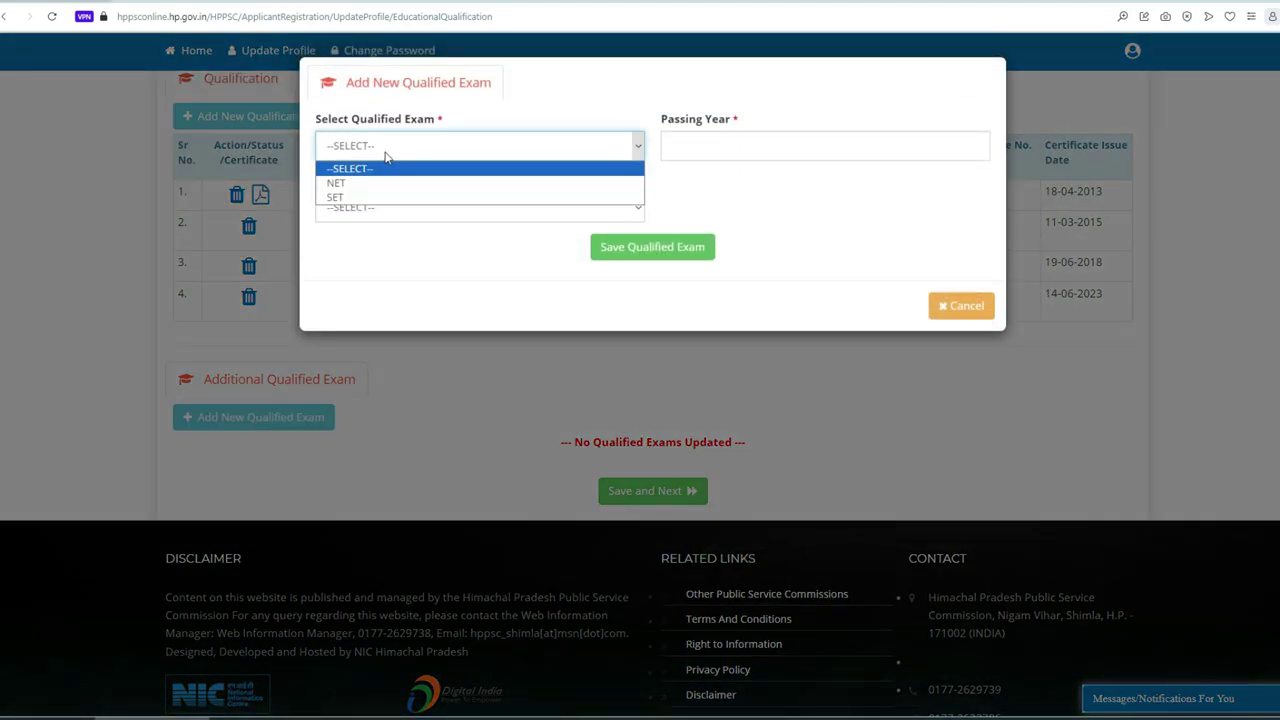
{"action": "left_click", "coordinate": [349, 189]}
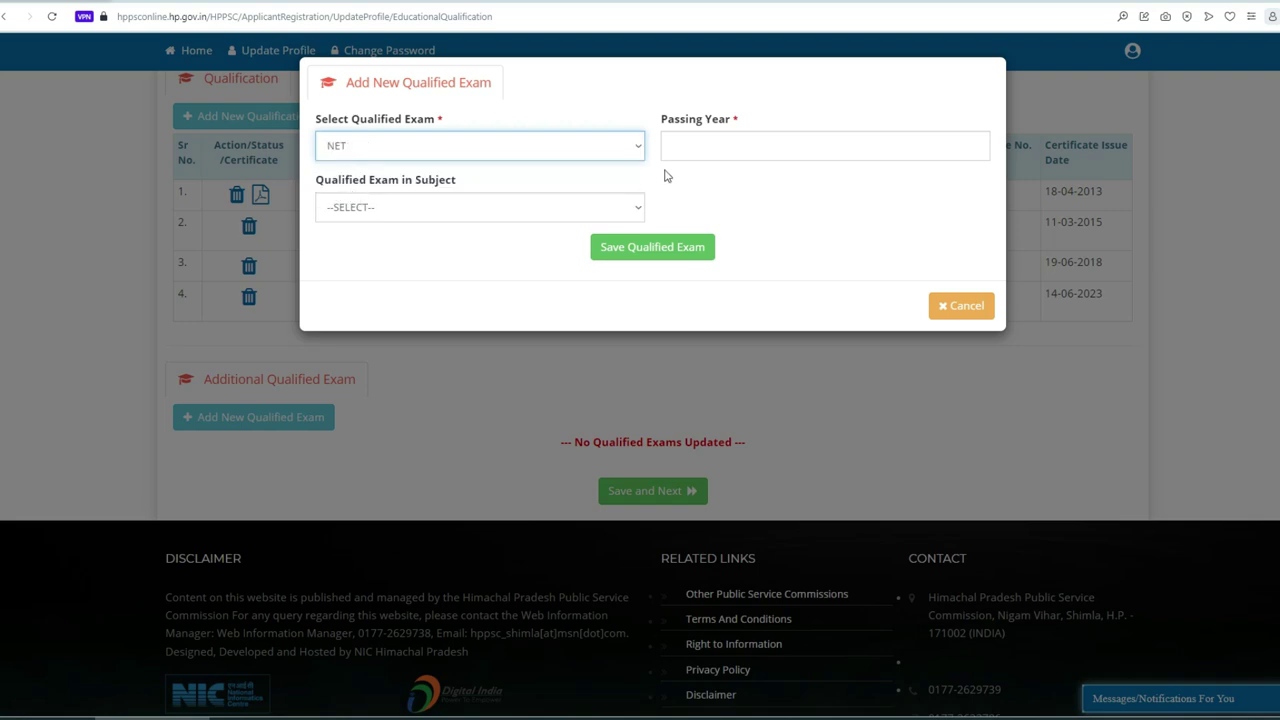
{"action": "left_click", "coordinate": [699, 149]}
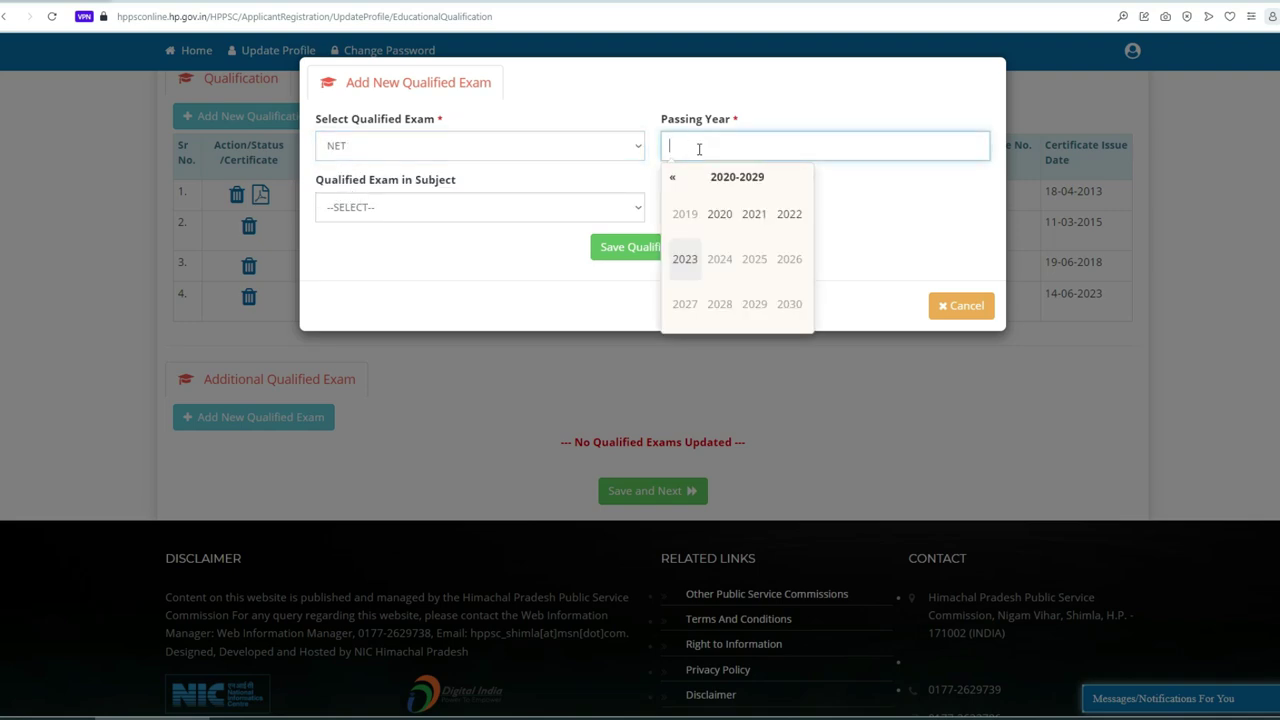
{"action": "left_click", "coordinate": [354, 208]}
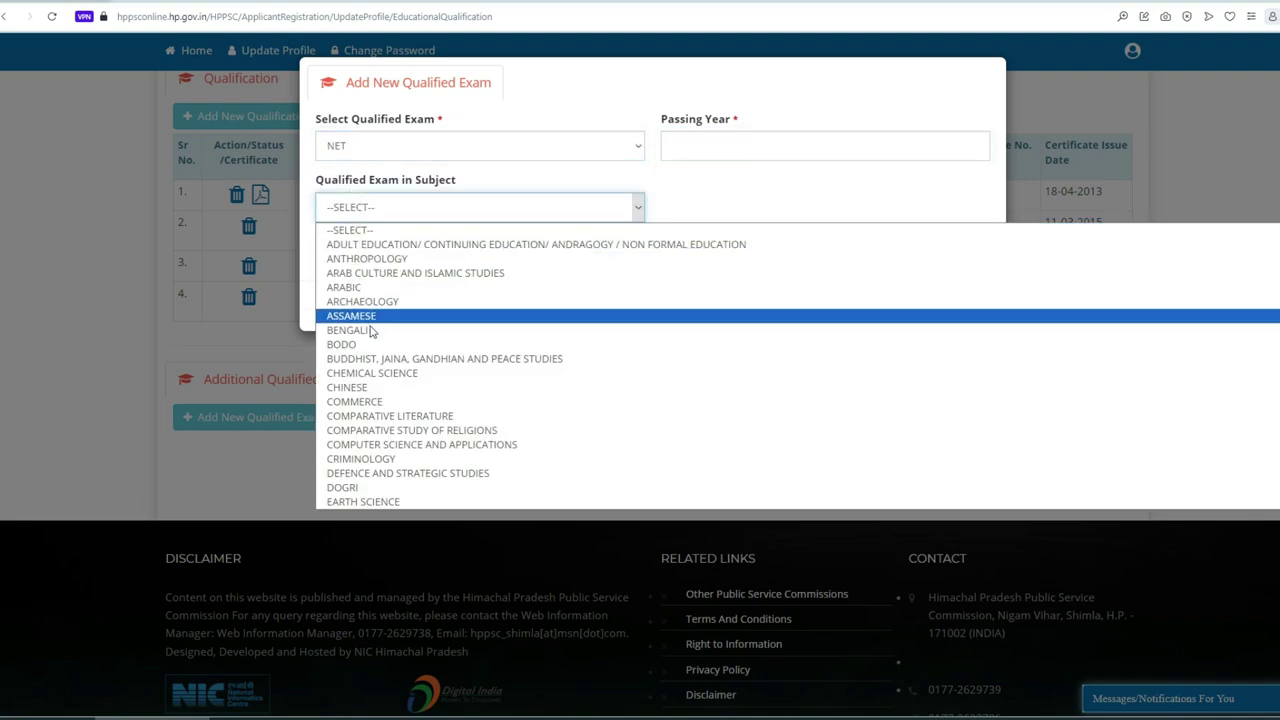
{"action": "scroll", "coordinate": [376, 350], "scroll_direction": "down", "scroll_amount": 5}
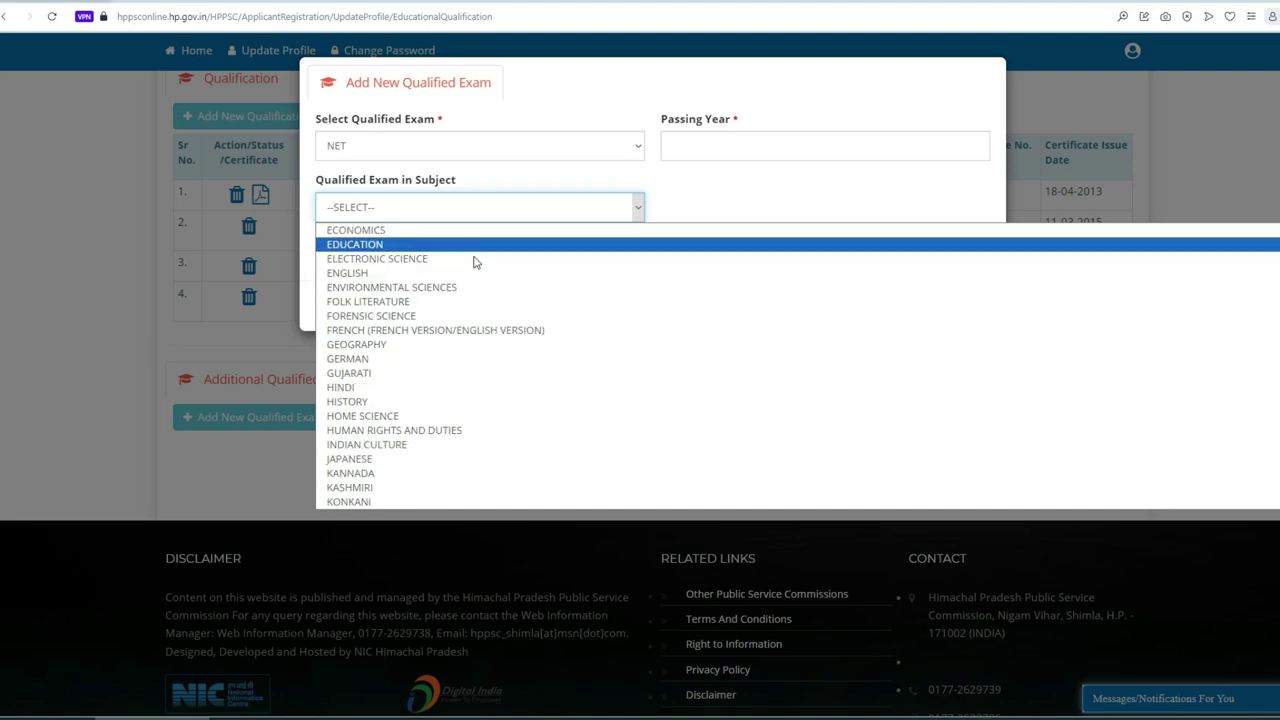
{"action": "left_click", "coordinate": [395, 387]}
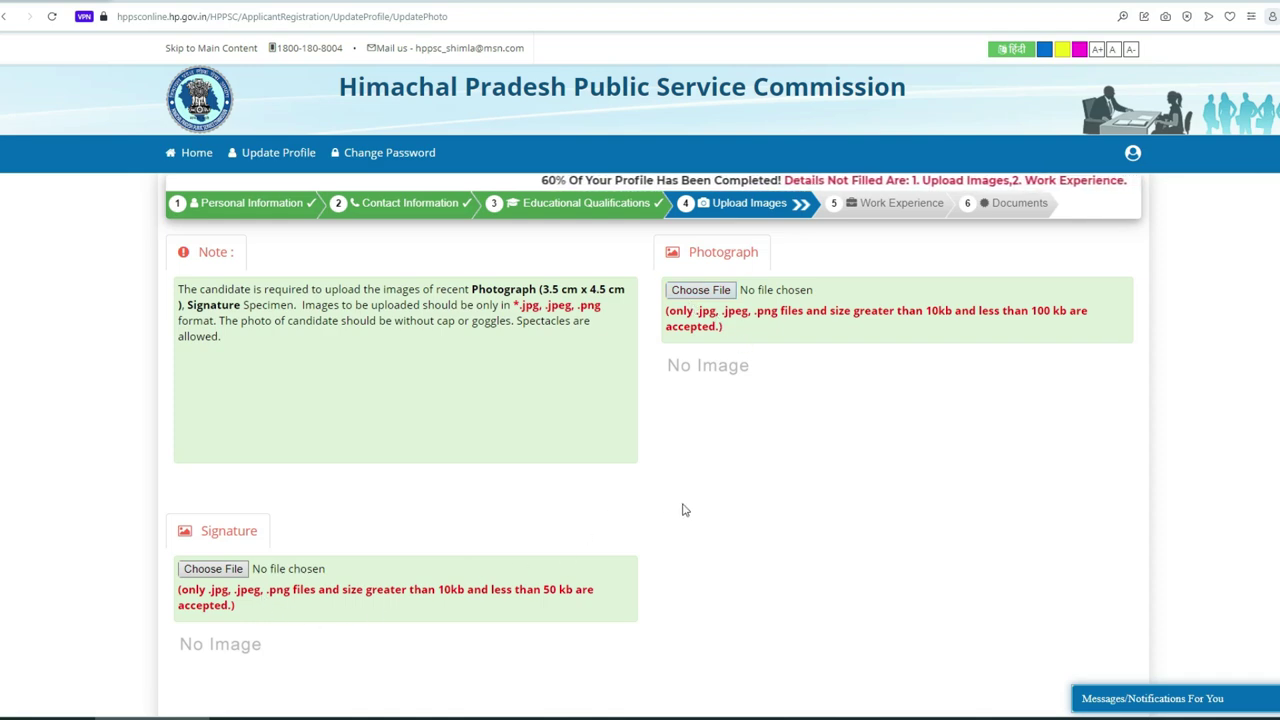
Open the Work Experience section, review its entry fields, and answer NO to having any work experience.
{"action": "left_click", "coordinate": [867, 215]}
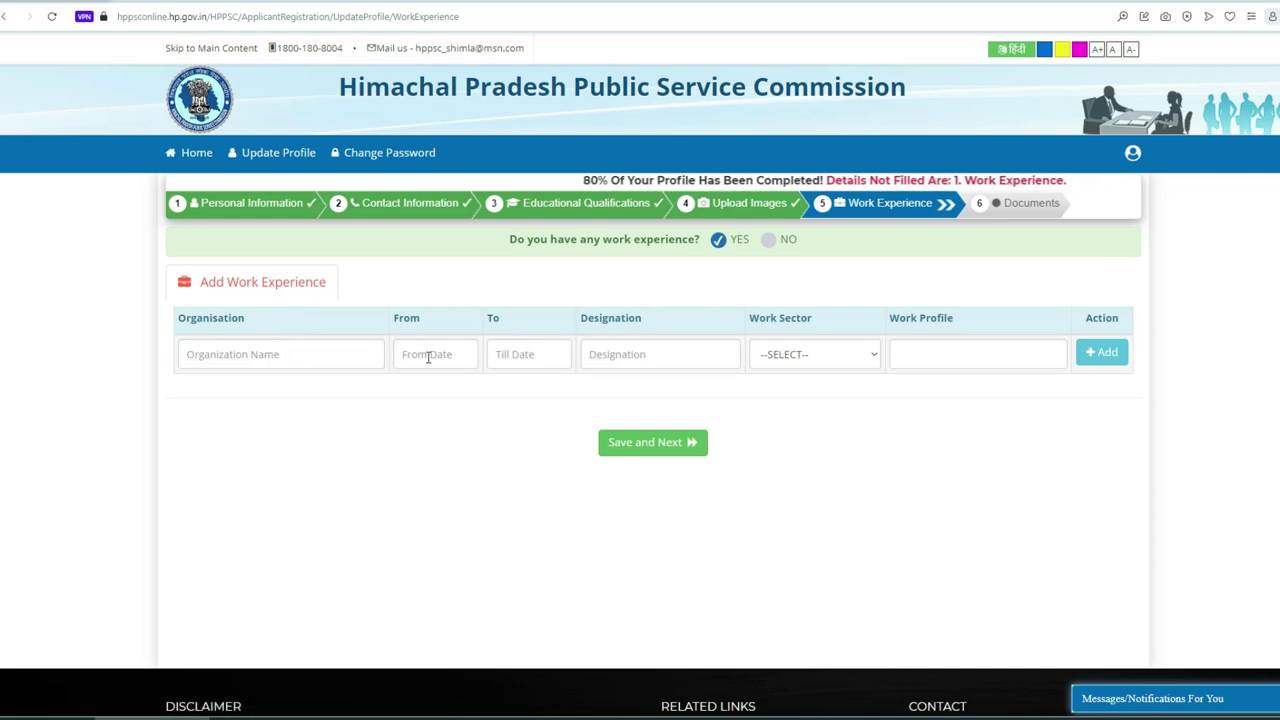
{"action": "left_click", "coordinate": [838, 358]}
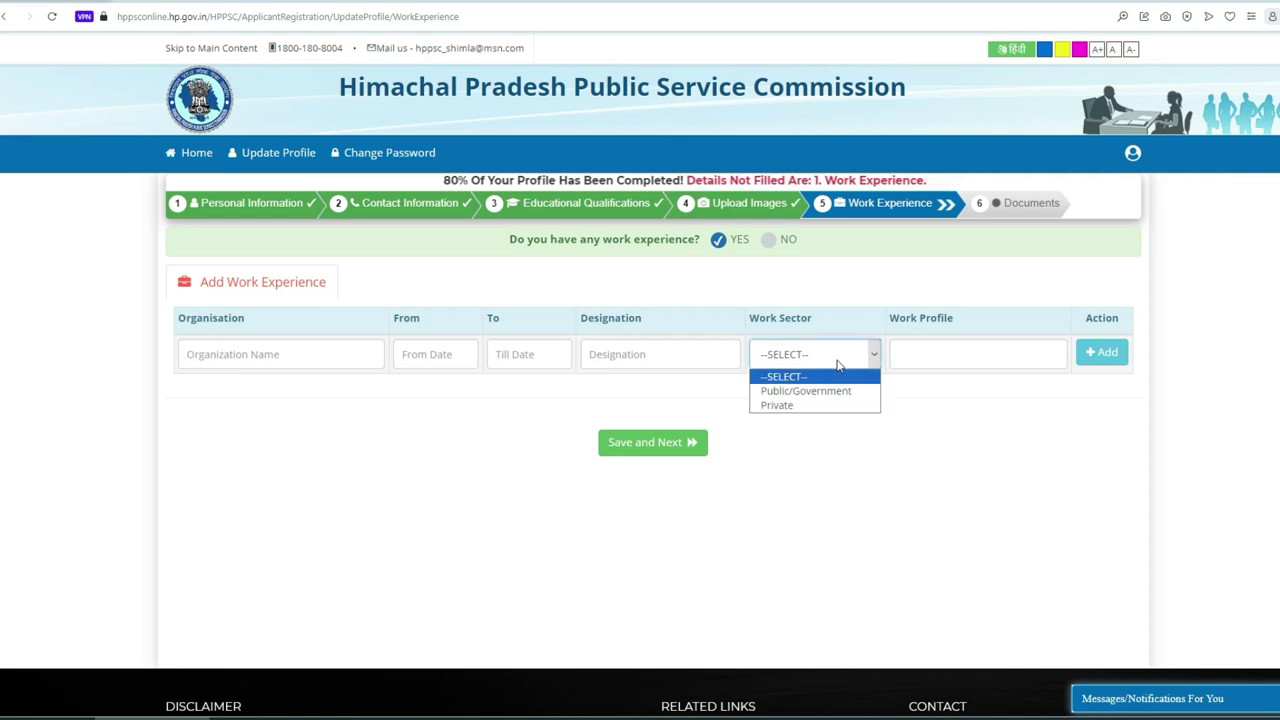
{"action": "left_click", "coordinate": [943, 358]}
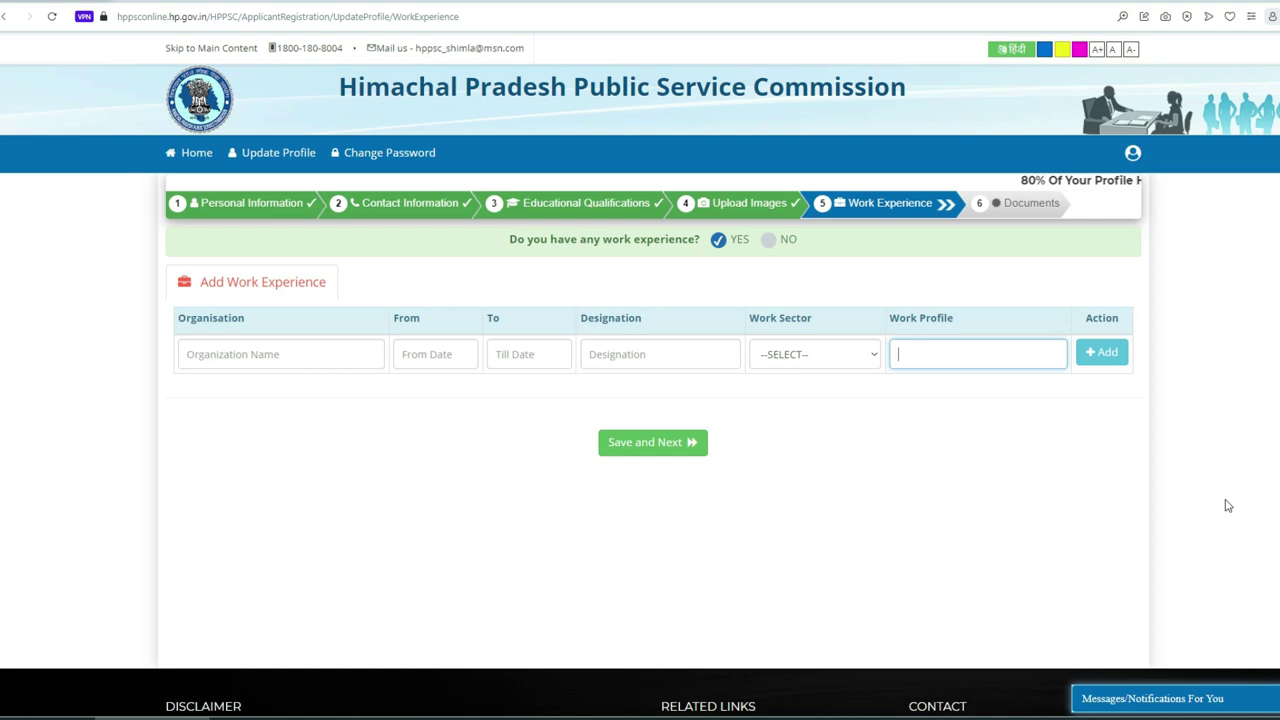
{"action": "left_click", "coordinate": [768, 242]}
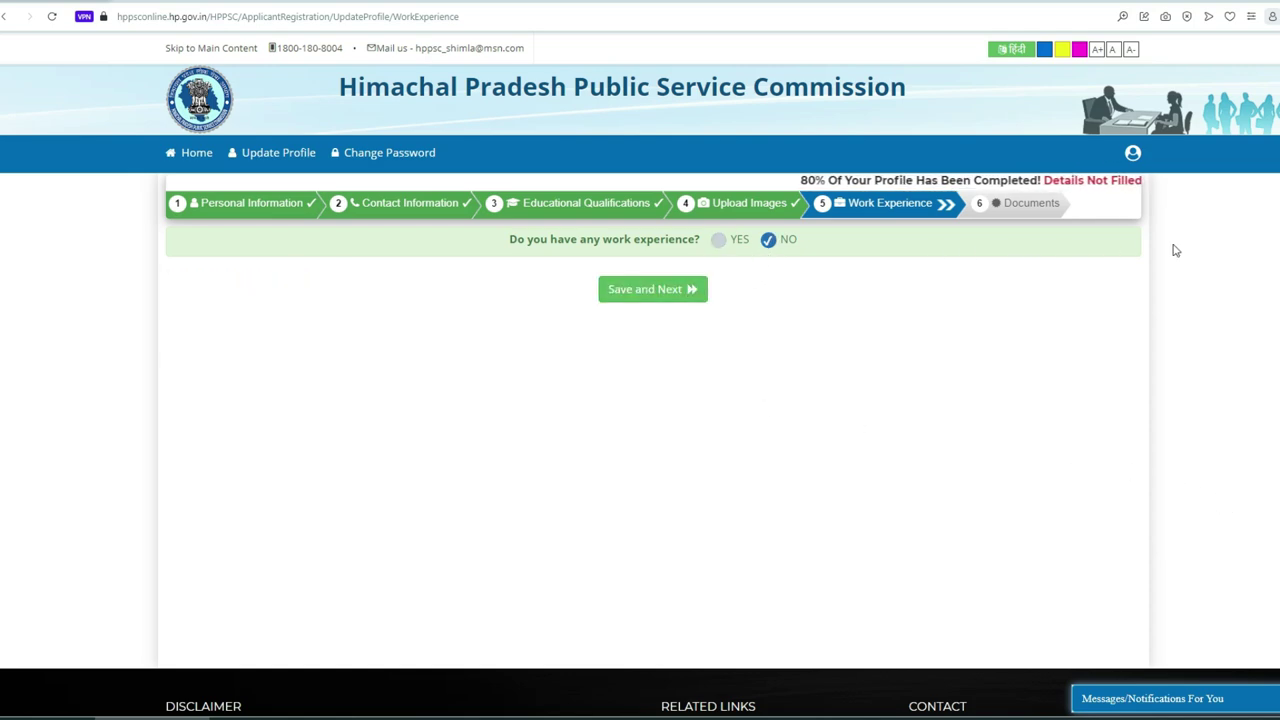
Go to the Documents section and start the certificate upload for the 12TH OR EQUIVALENT qualification.
{"action": "left_click", "coordinate": [962, 211]}
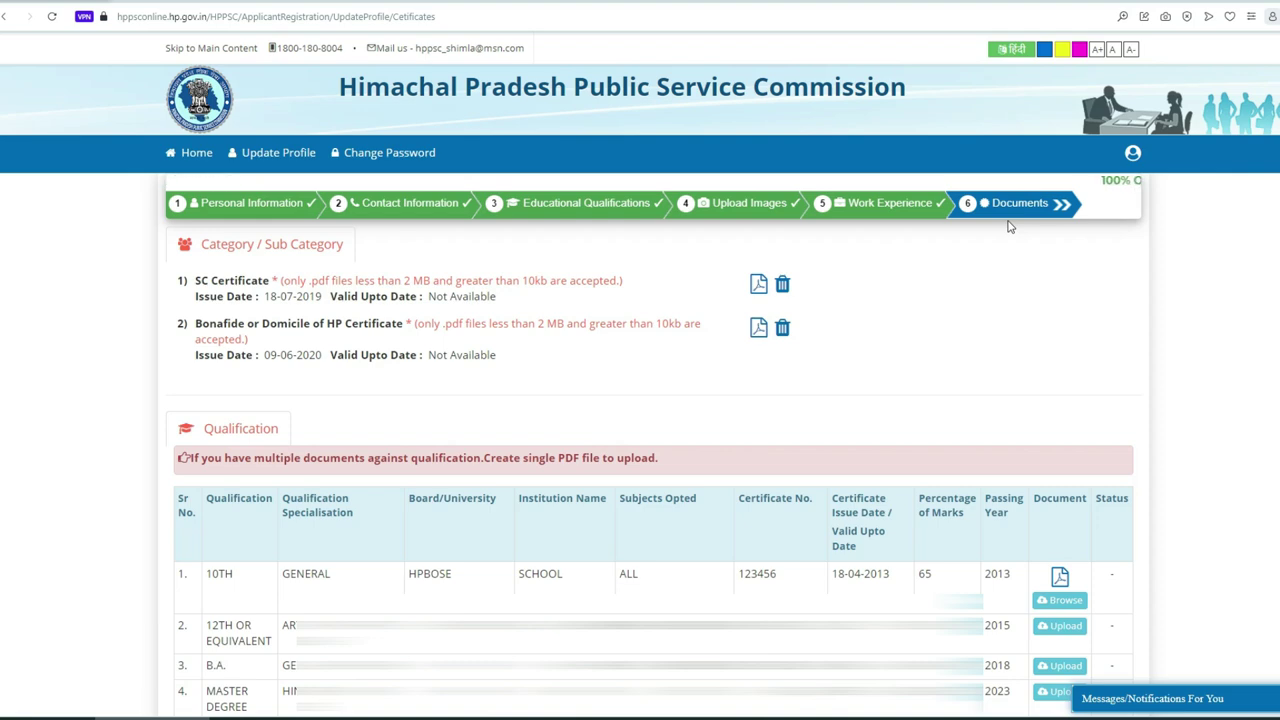
{"action": "scroll", "coordinate": [849, 386], "scroll_direction": "down", "scroll_amount": 4}
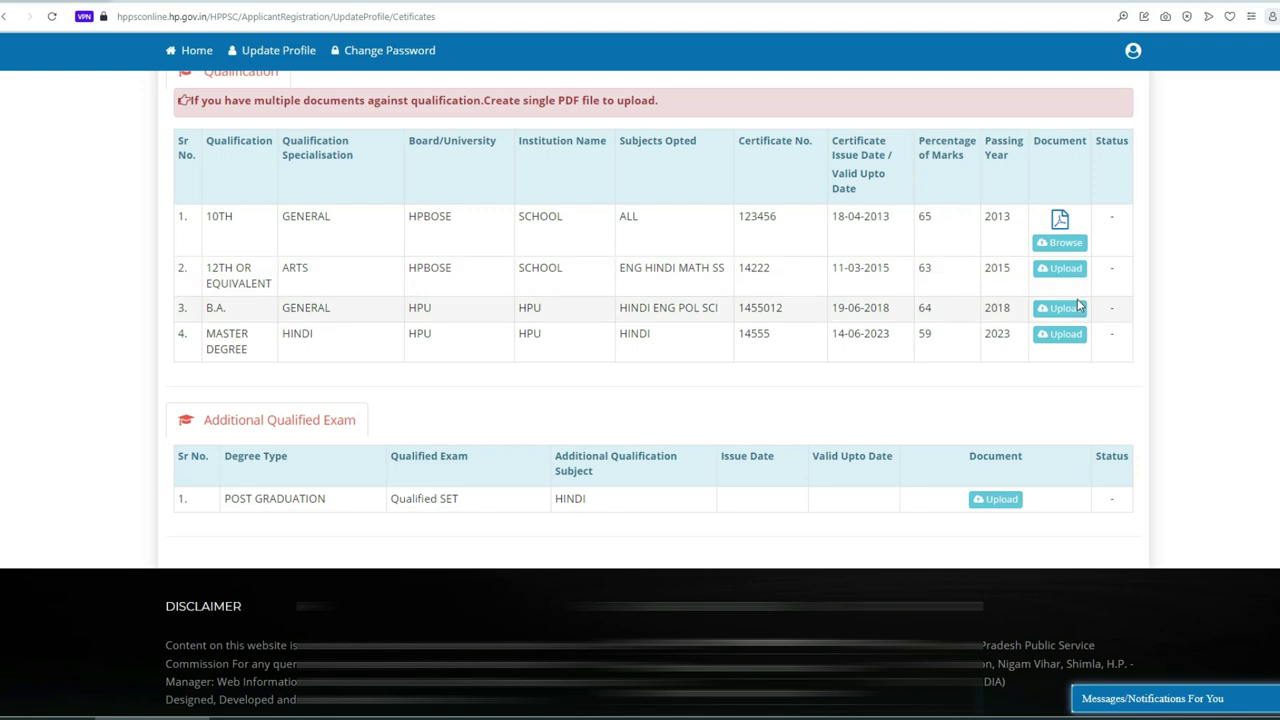
{"action": "left_click", "coordinate": [1062, 268]}
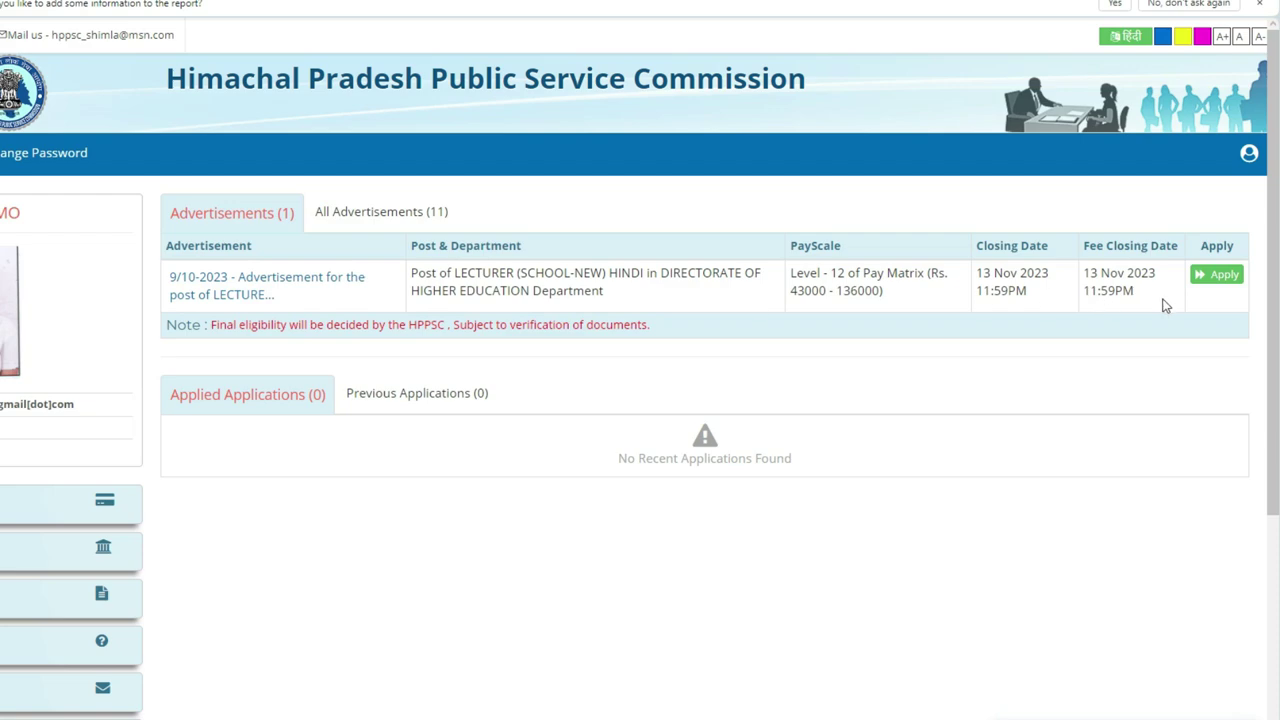
Start the LECTURER (SCHOOL-NEW) HINDI application and set exam centre preferences to MANDI first, DHARAMSHALA second and SHIMLA third.
{"action": "left_click", "coordinate": [1224, 276]}
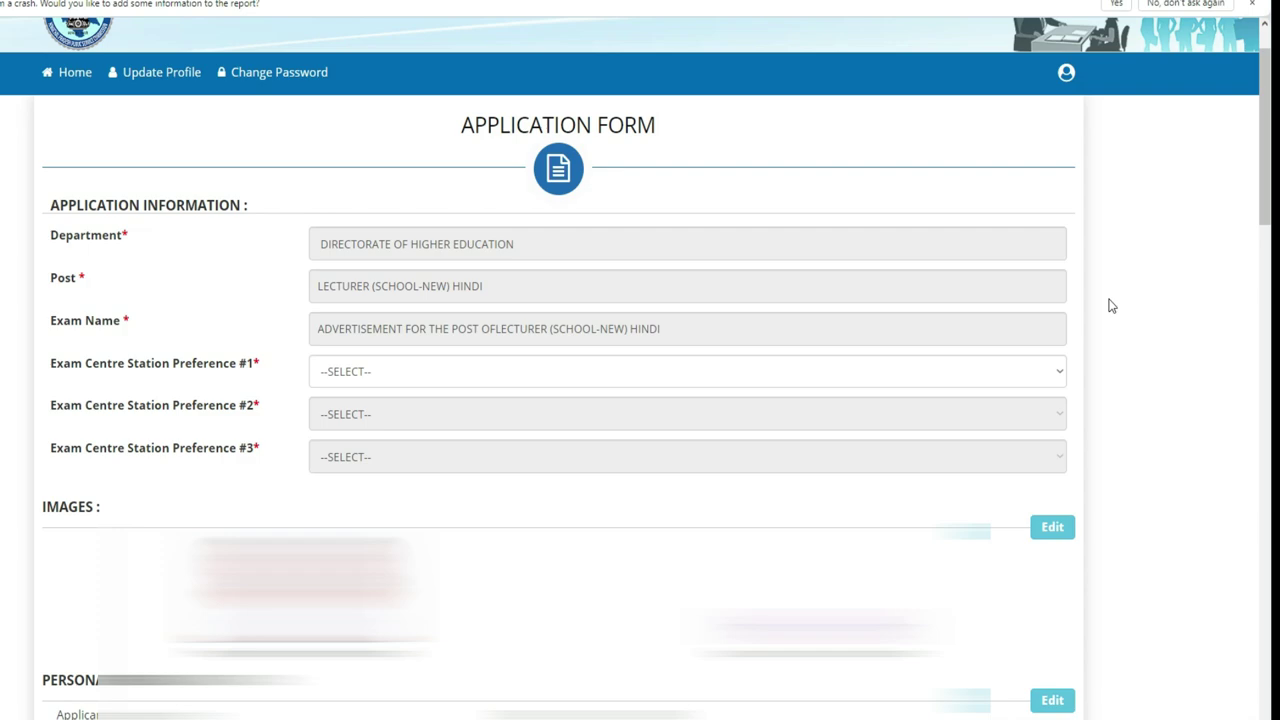
{"action": "left_click", "coordinate": [376, 375]}
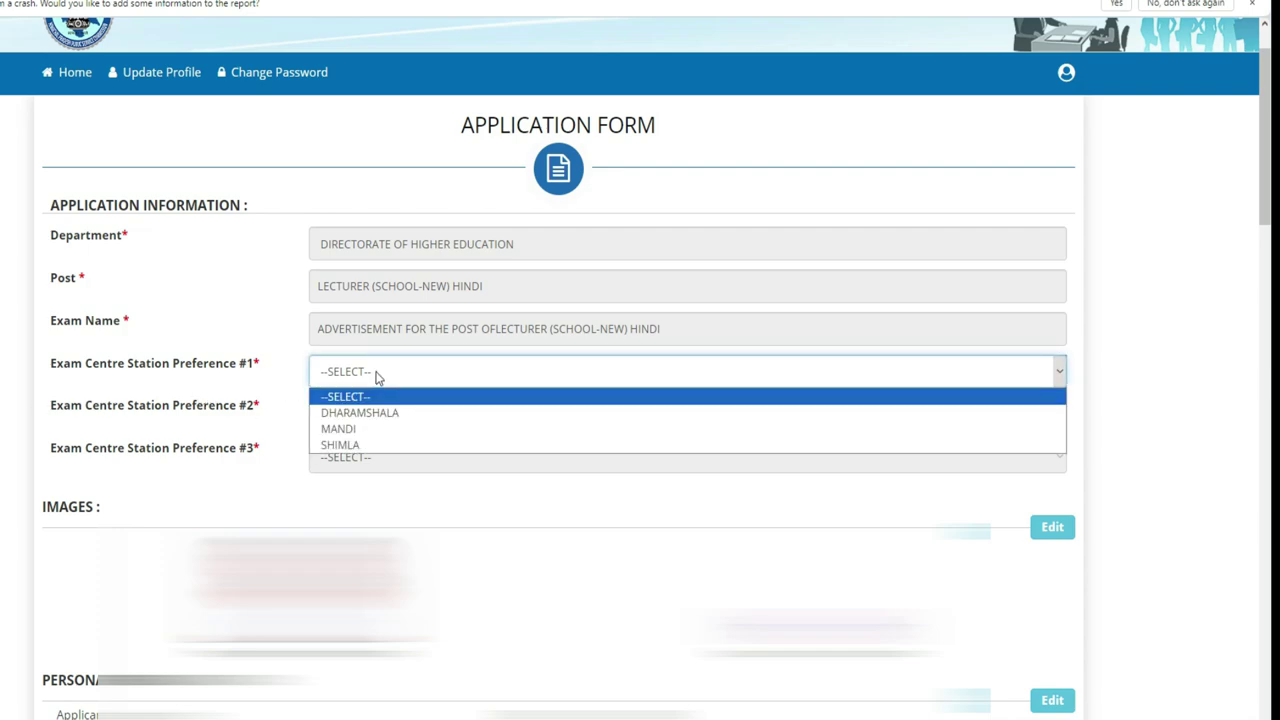
{"action": "left_click", "coordinate": [348, 430]}
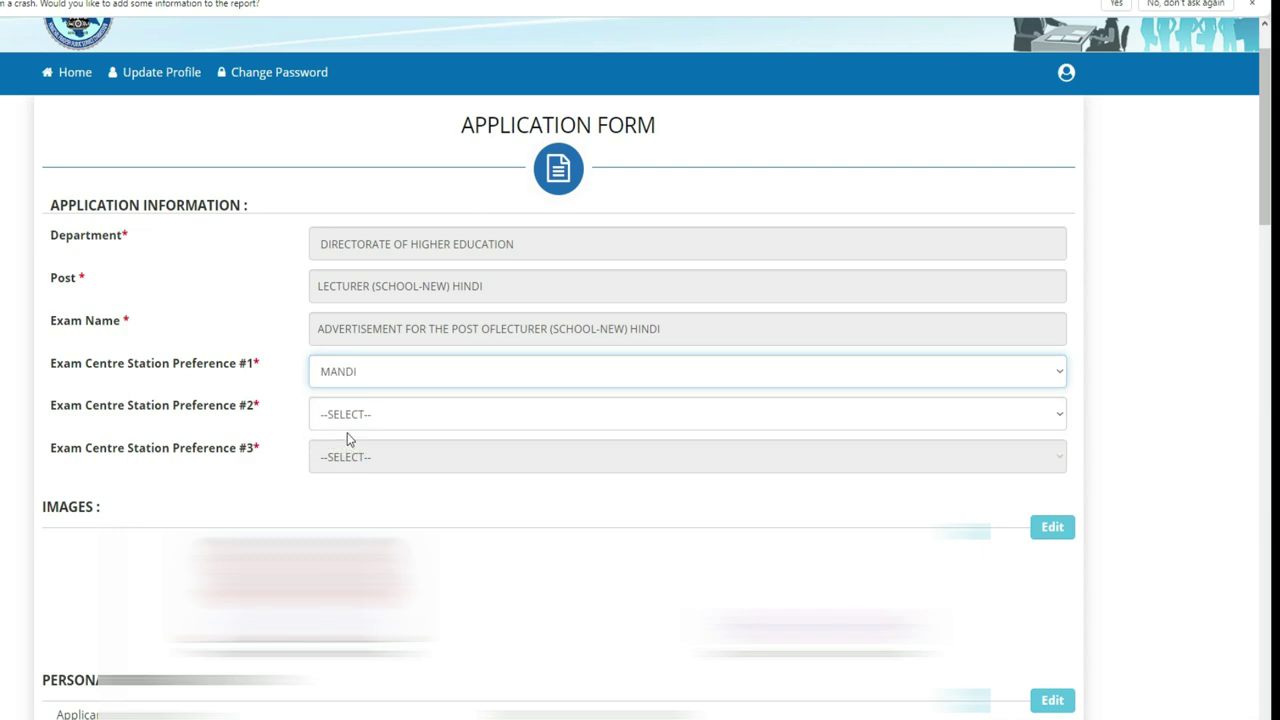
{"action": "left_click", "coordinate": [375, 422]}
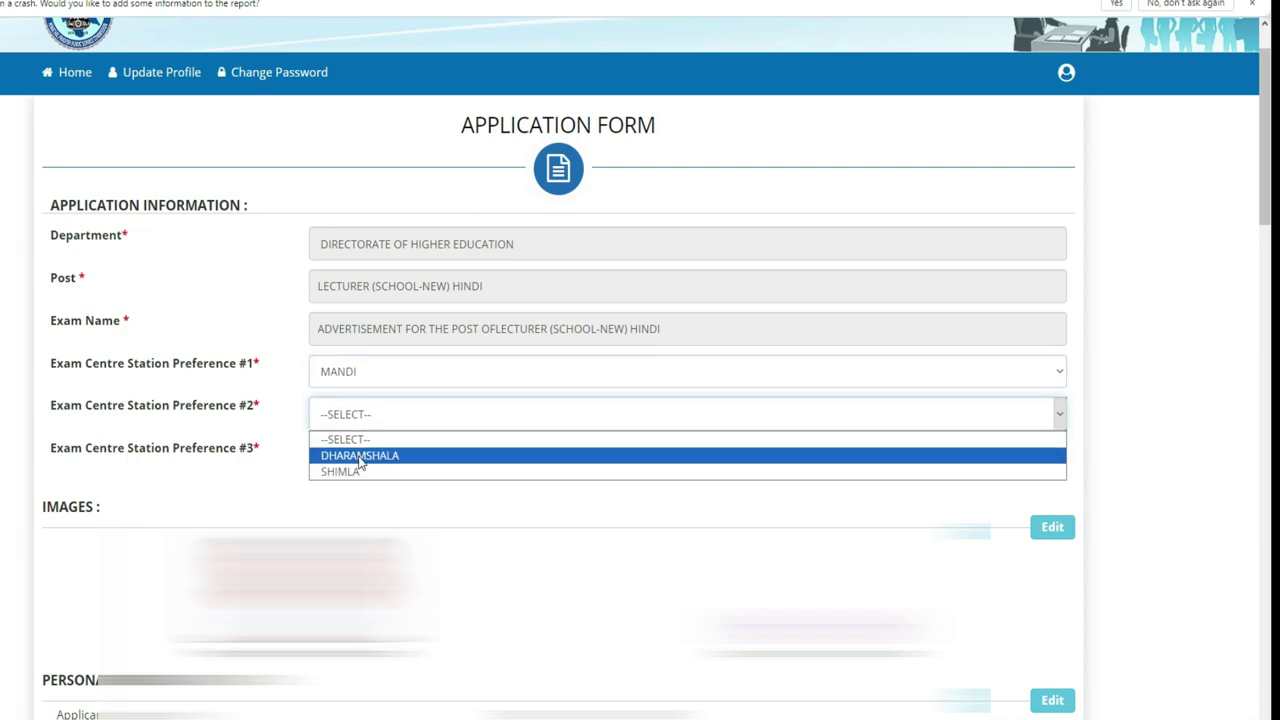
{"action": "left_click", "coordinate": [362, 452]}
{"action": "left_click", "coordinate": [360, 460]}
{"action": "left_click", "coordinate": [354, 500]}
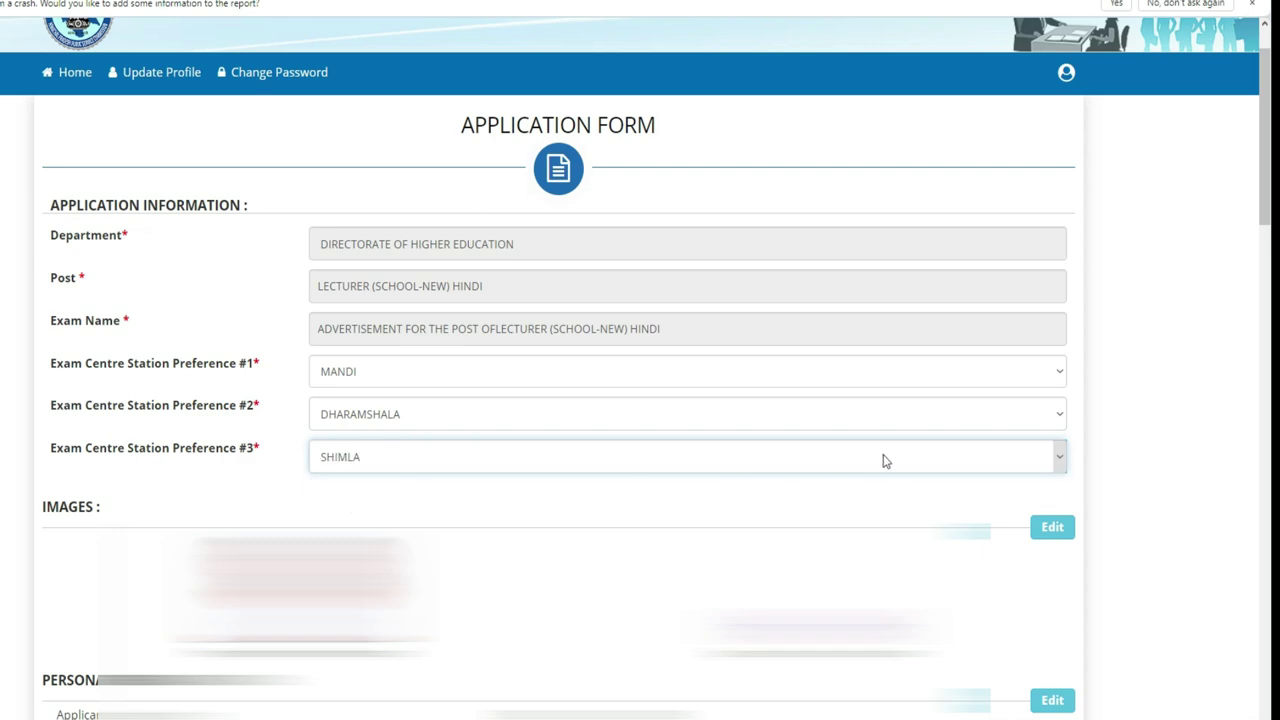
Attach the applicant's PDF as the additional 10th and 12th or Himachal bonafide certificate, and accept the declaration and document preview undertaking.
{"action": "scroll", "coordinate": [901, 452], "scroll_direction": "down", "scroll_amount": 15}
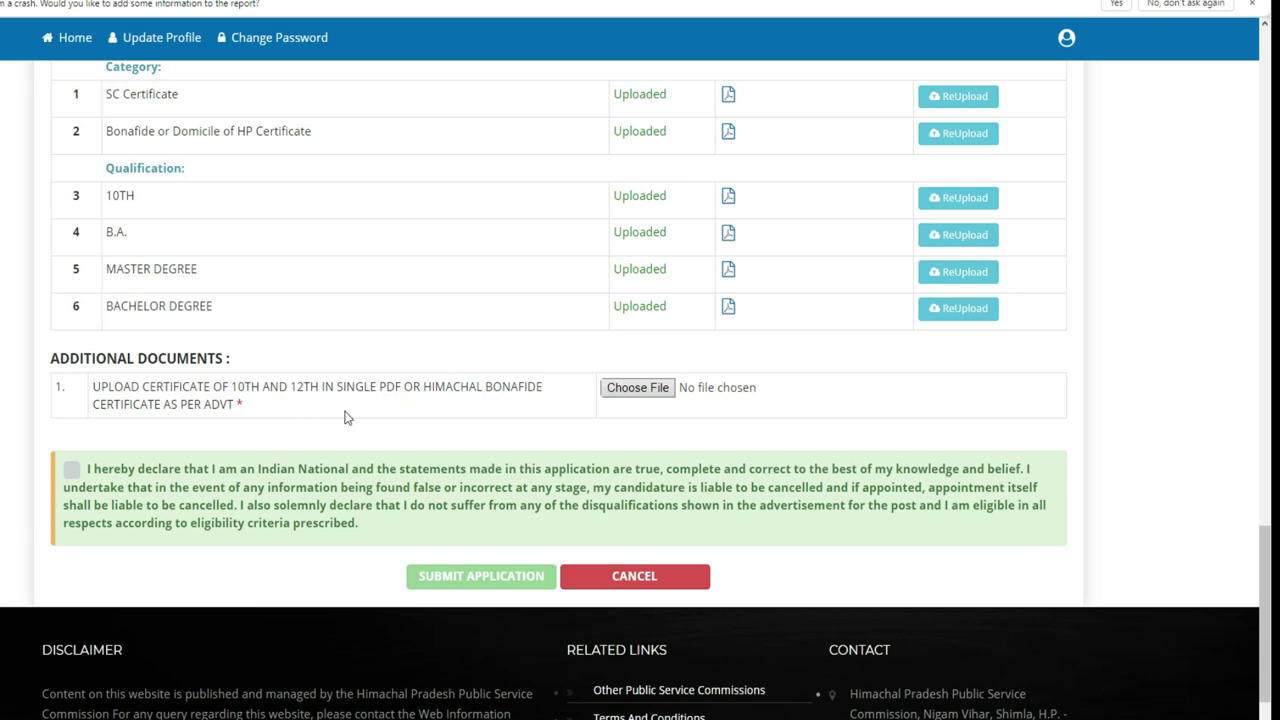
{"action": "left_click", "coordinate": [638, 392]}
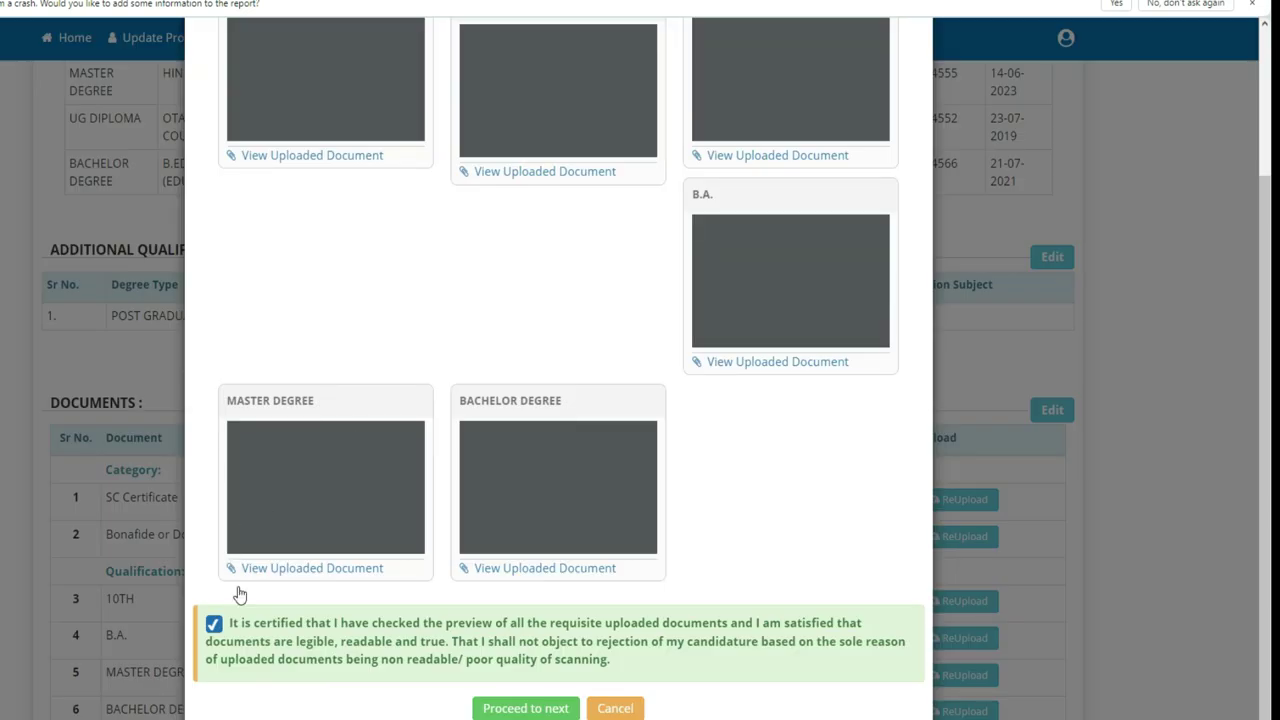
{"action": "left_click", "coordinate": [522, 709]}
{"action": "scroll", "coordinate": [586, 600], "scroll_direction": "down", "scroll_amount": 5}
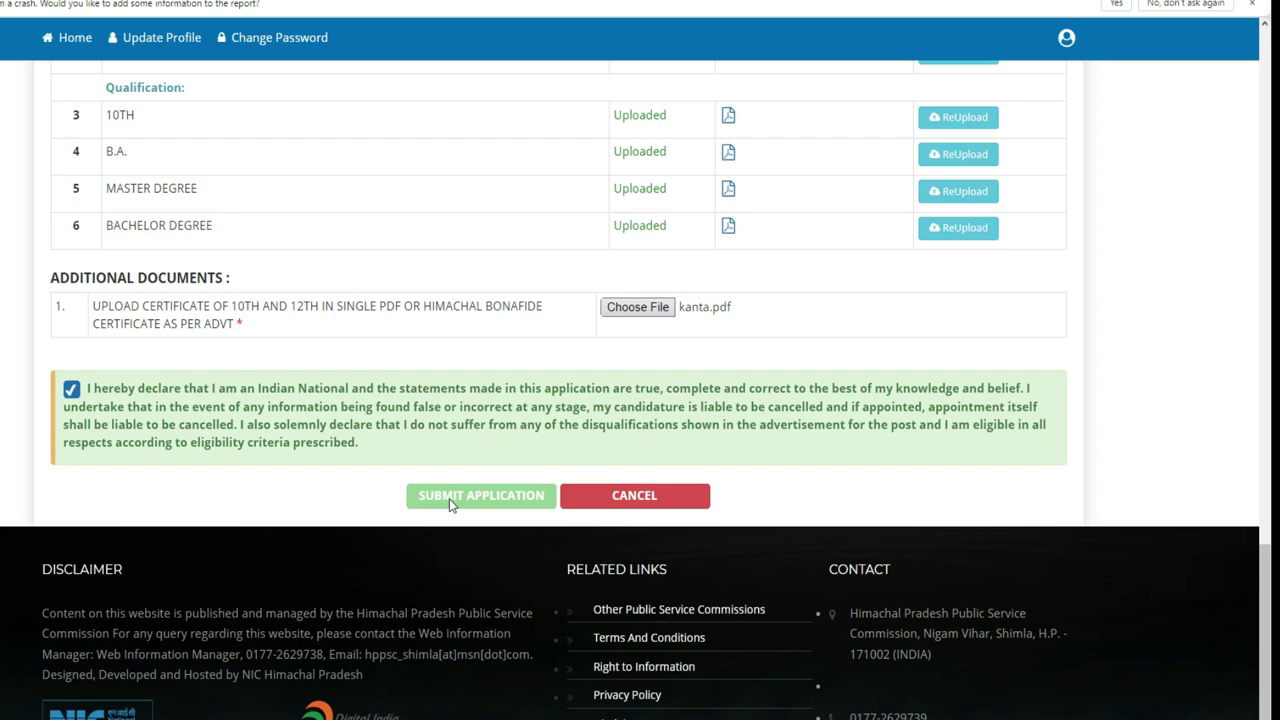
{"action": "scroll", "coordinate": [451, 506], "scroll_direction": "up", "scroll_amount": 3}
{"action": "scroll", "coordinate": [451, 506], "scroll_direction": "down", "scroll_amount": 4}
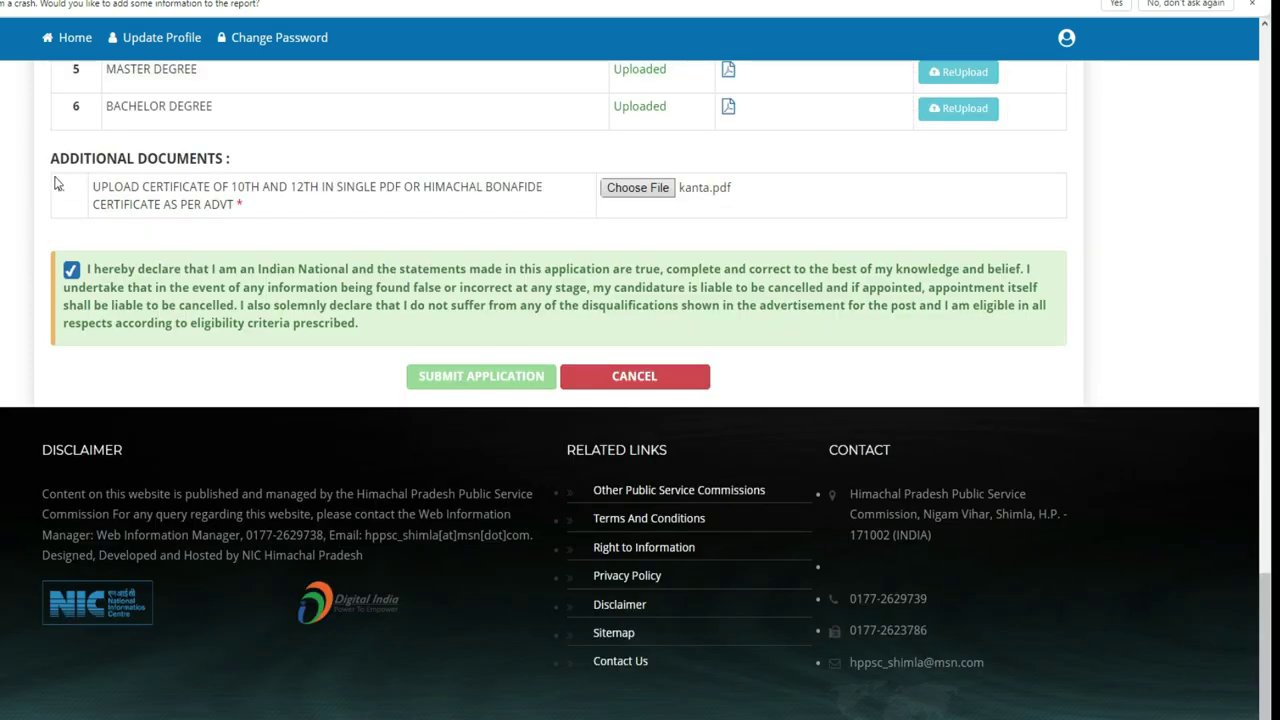
Clear and re-accept the applicant declaration, certify the previewed documents as legible and true, and proceed.
{"action": "left_click", "coordinate": [71, 274]}
{"action": "left_click", "coordinate": [72, 272]}
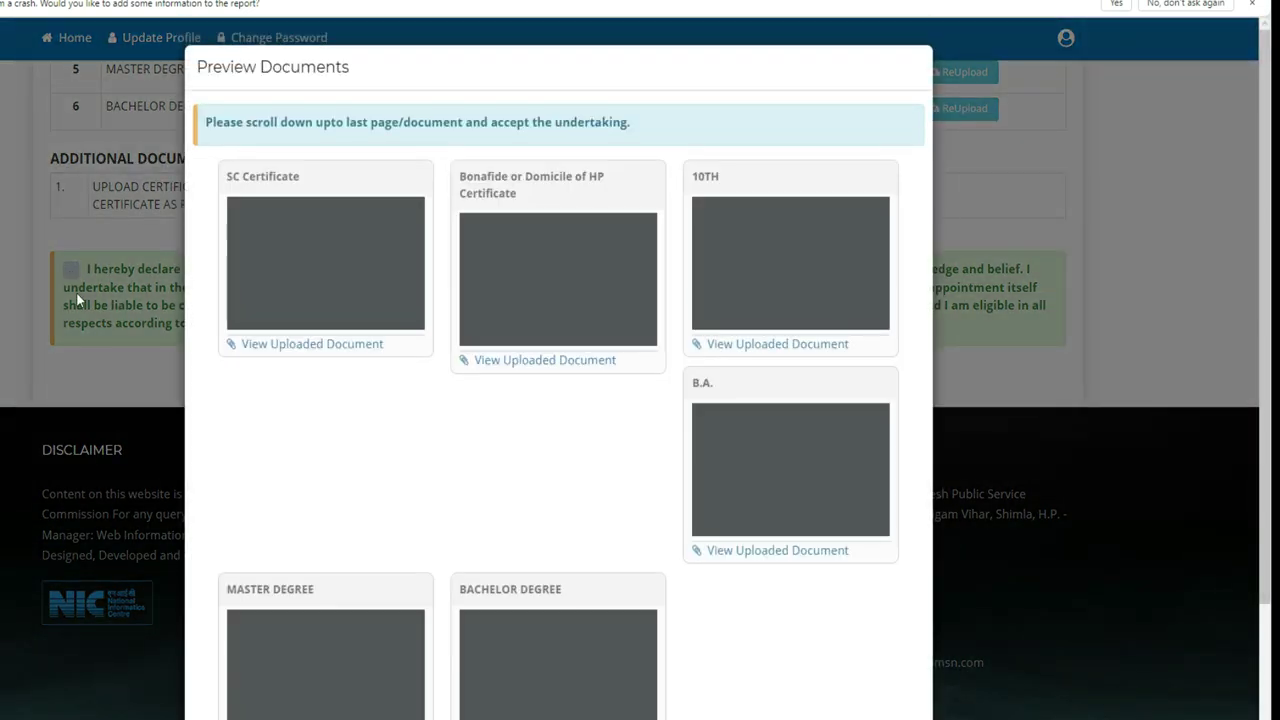
{"action": "scroll", "coordinate": [76, 292], "scroll_direction": "down", "scroll_amount": 3}
{"action": "left_click", "coordinate": [213, 623]}
{"action": "left_click", "coordinate": [558, 709]}
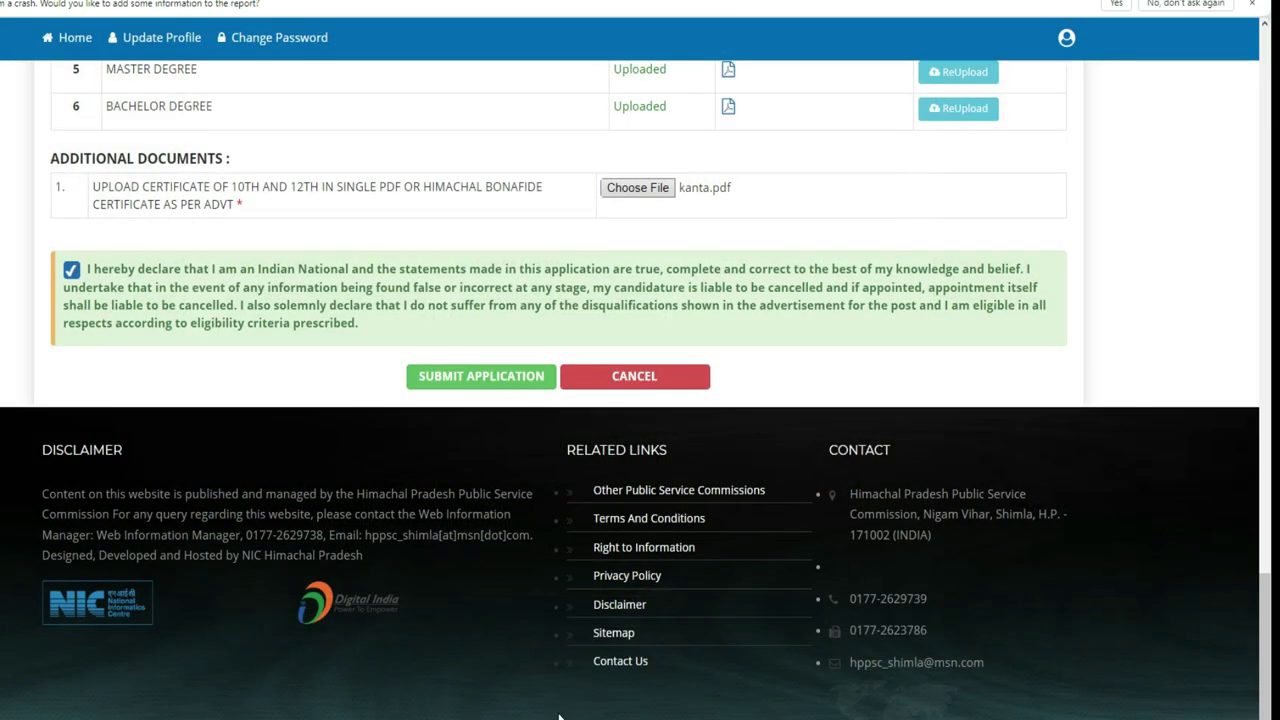
Submit the application, acknowledge the submission, and open the submitted application from the applied applications list.
{"action": "left_click", "coordinate": [487, 382]}
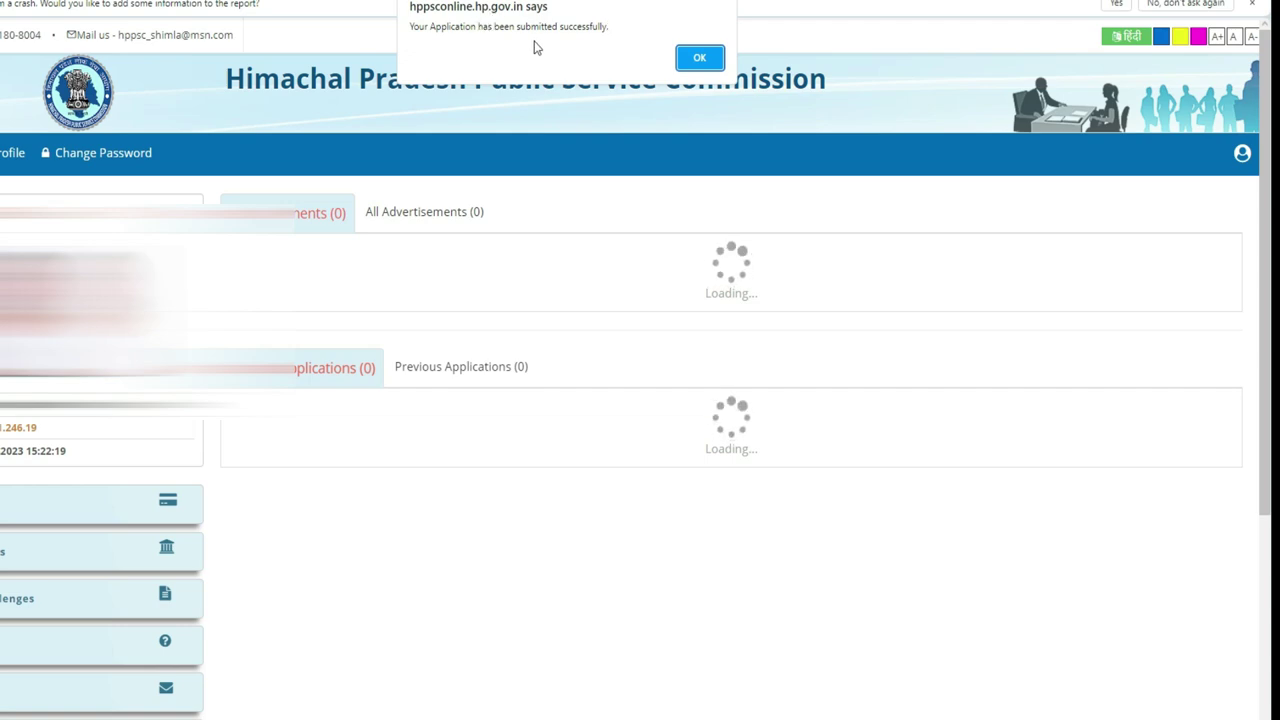
{"action": "left_click", "coordinate": [697, 57]}
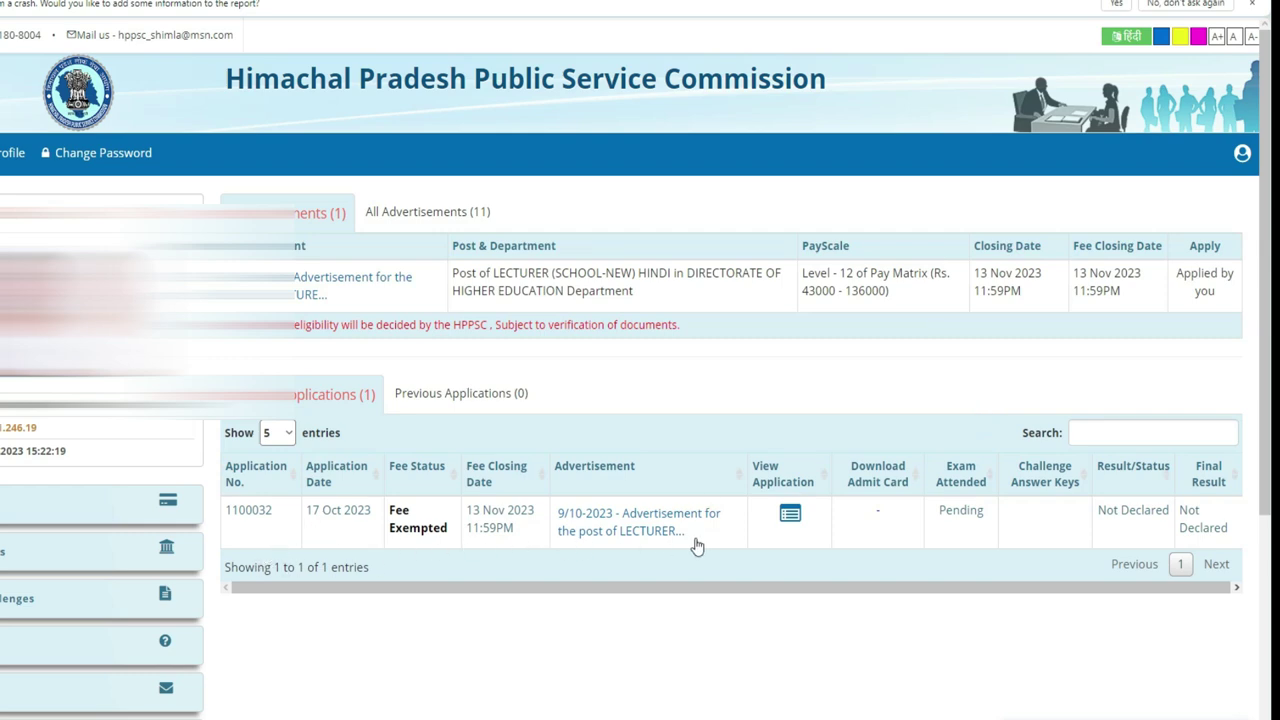
{"action": "left_click", "coordinate": [788, 520]}
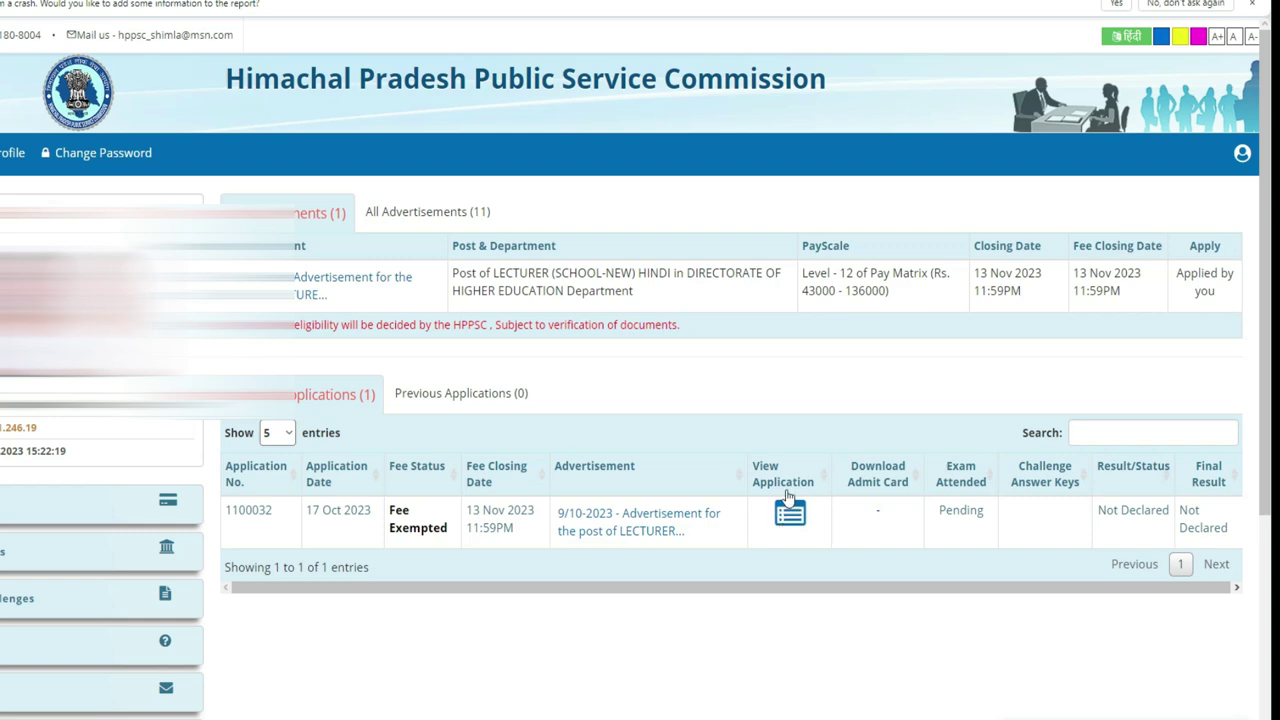